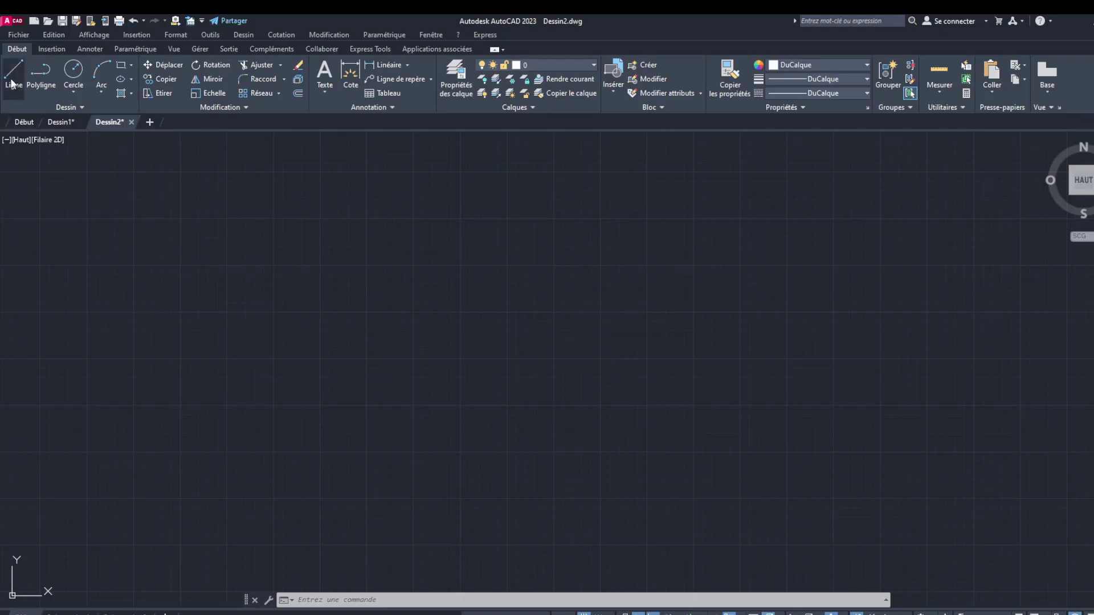
Review the drawing units settings for length type, precision, angle and insertion scale, and accept them
click(15, 21)
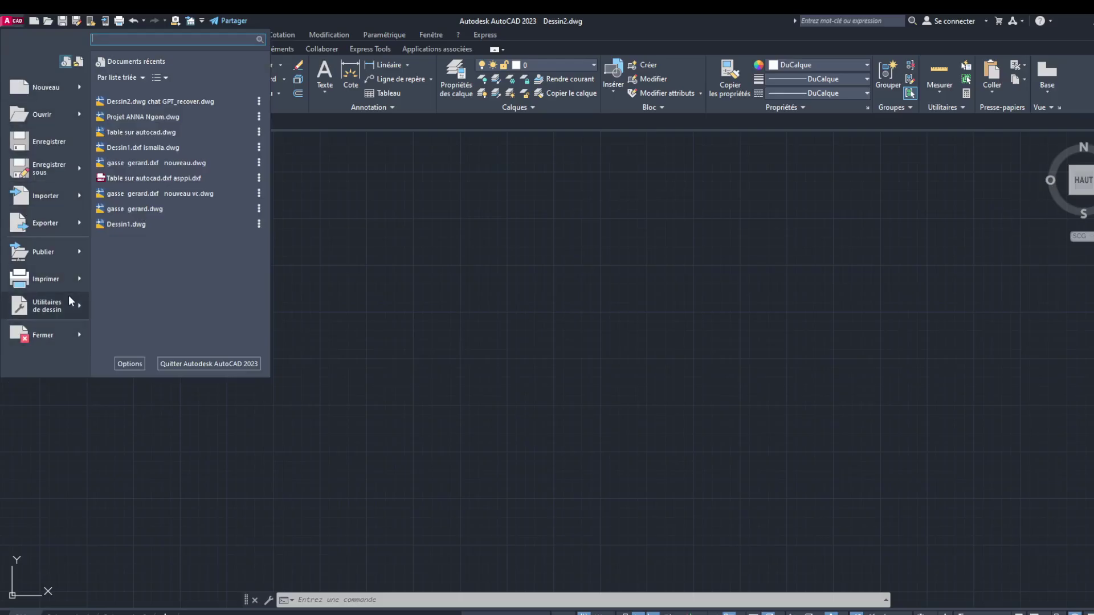
mouse_move(70, 308)
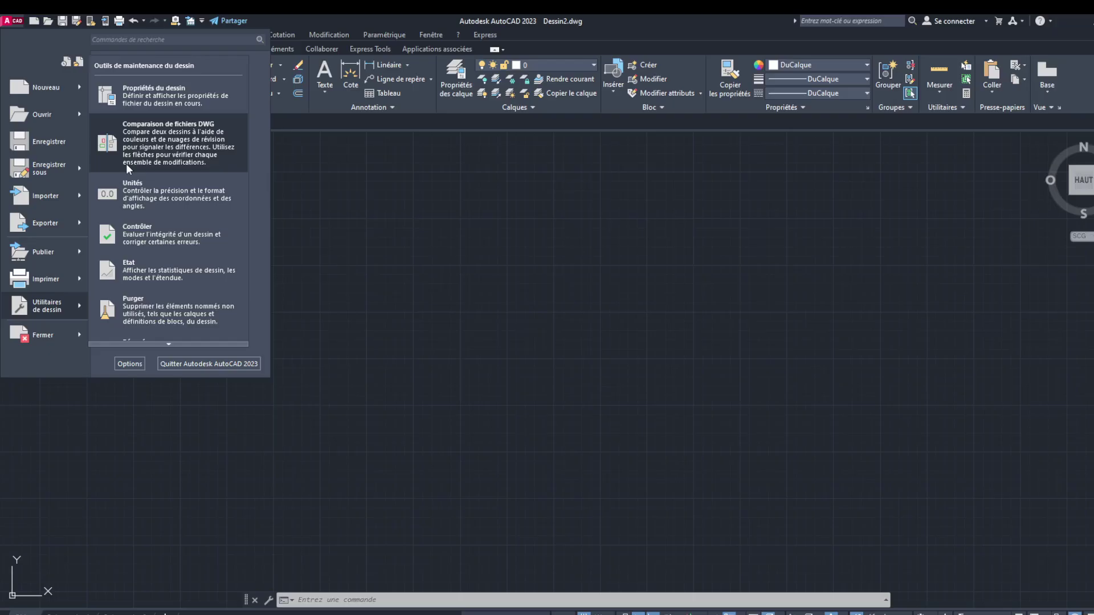
key(Escape)
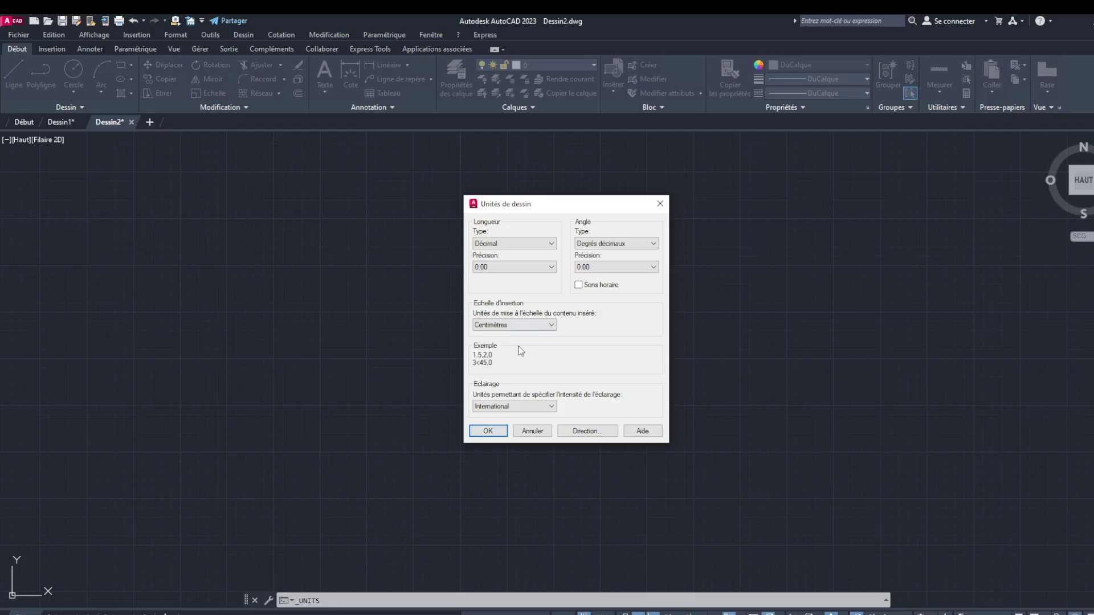
click(487, 431)
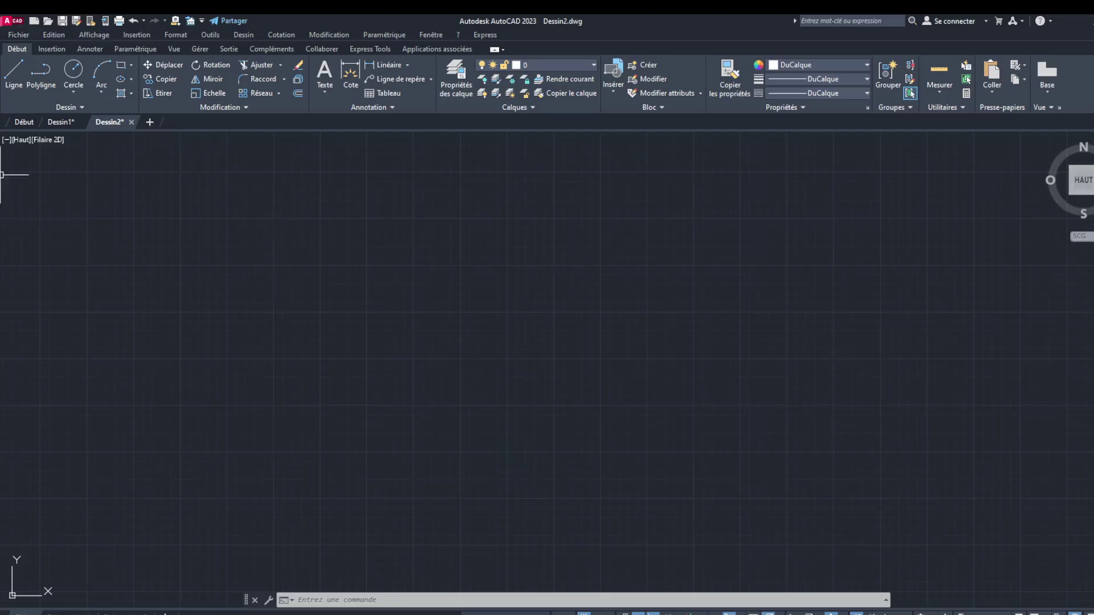
Draw a closed rectangle from single lines, 1500 wide and 1400 high, starting at its upper-left corner
click(13, 73)
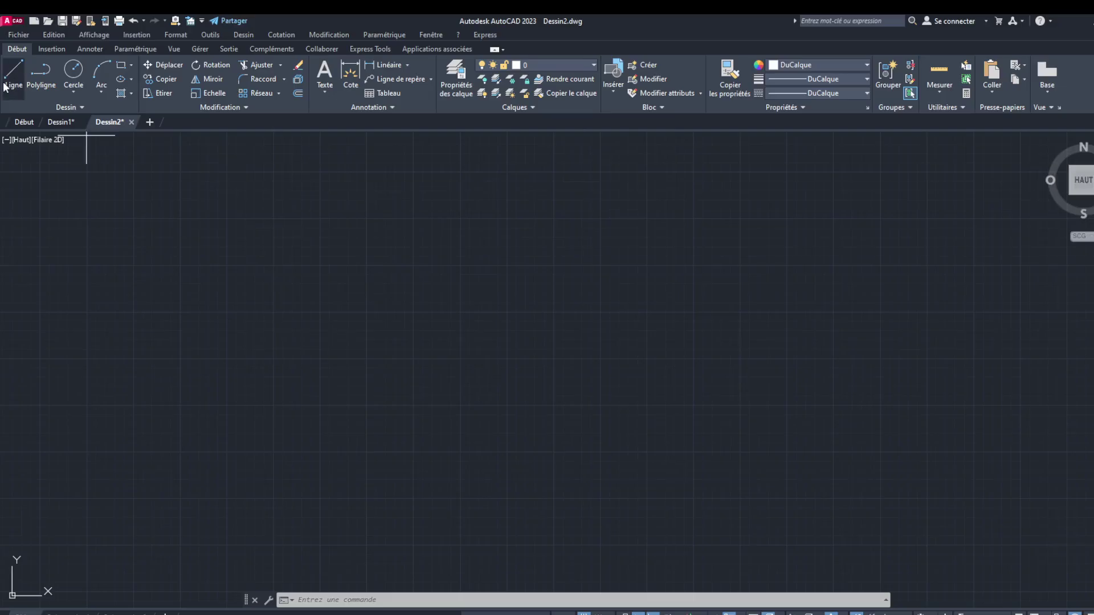
click(152, 178)
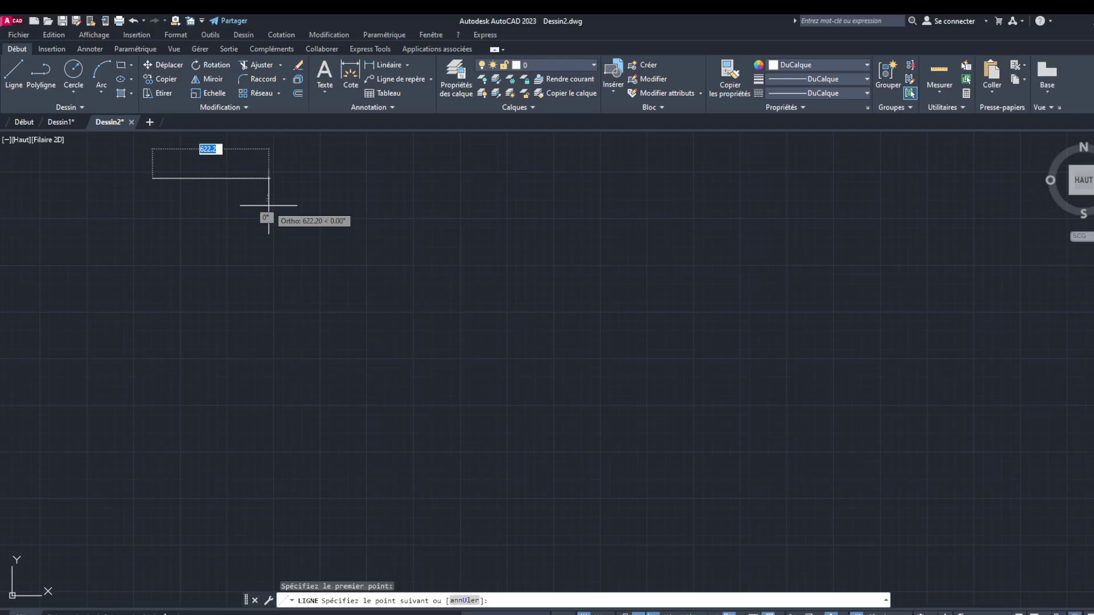
text(15)
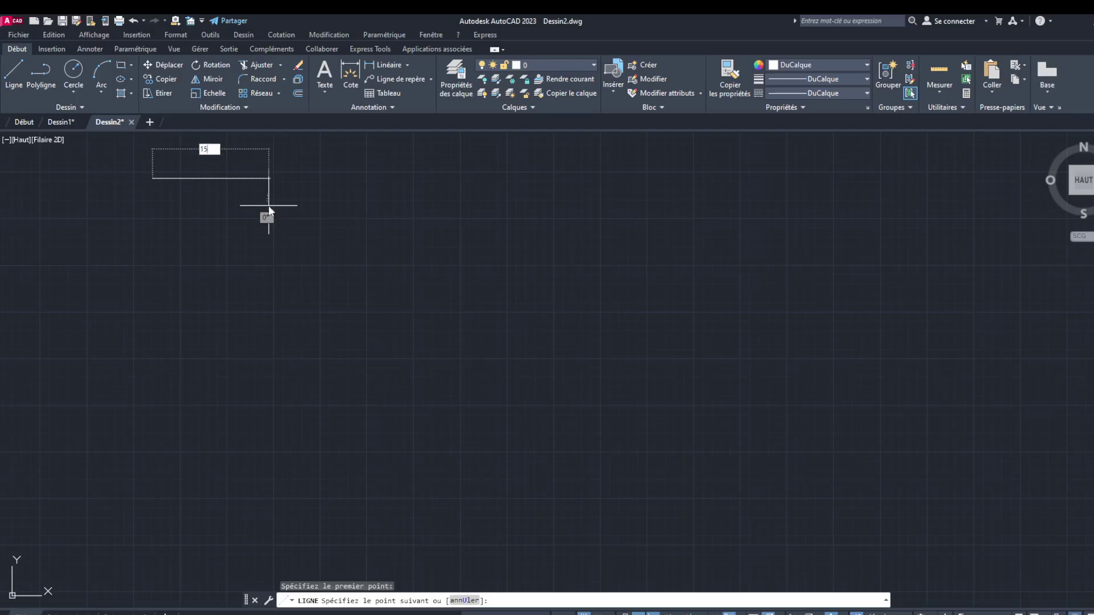
text(00)
key(Return)
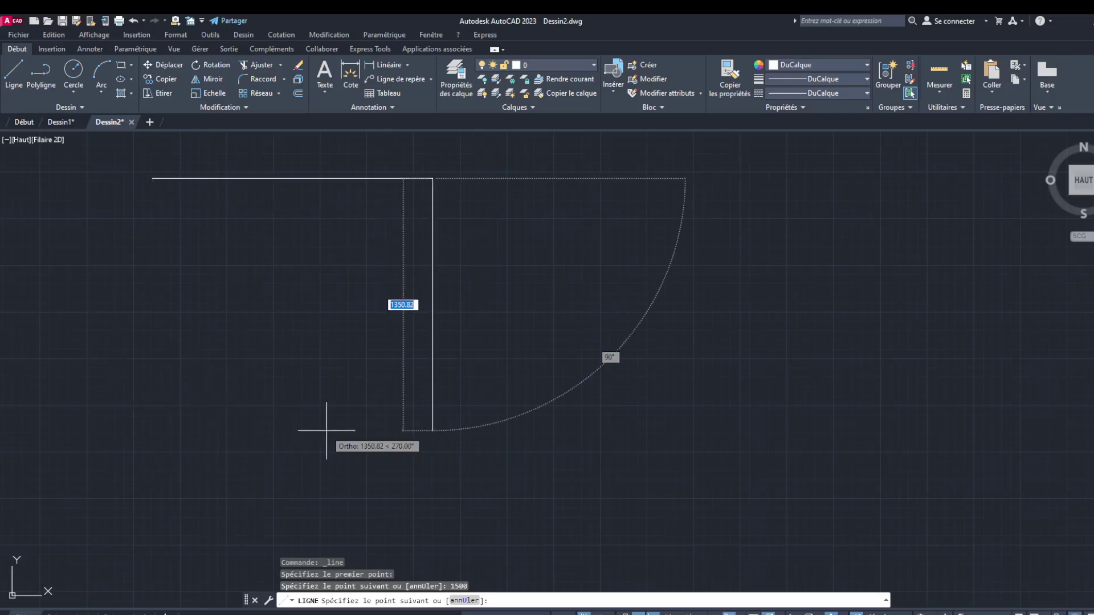
text(1400)
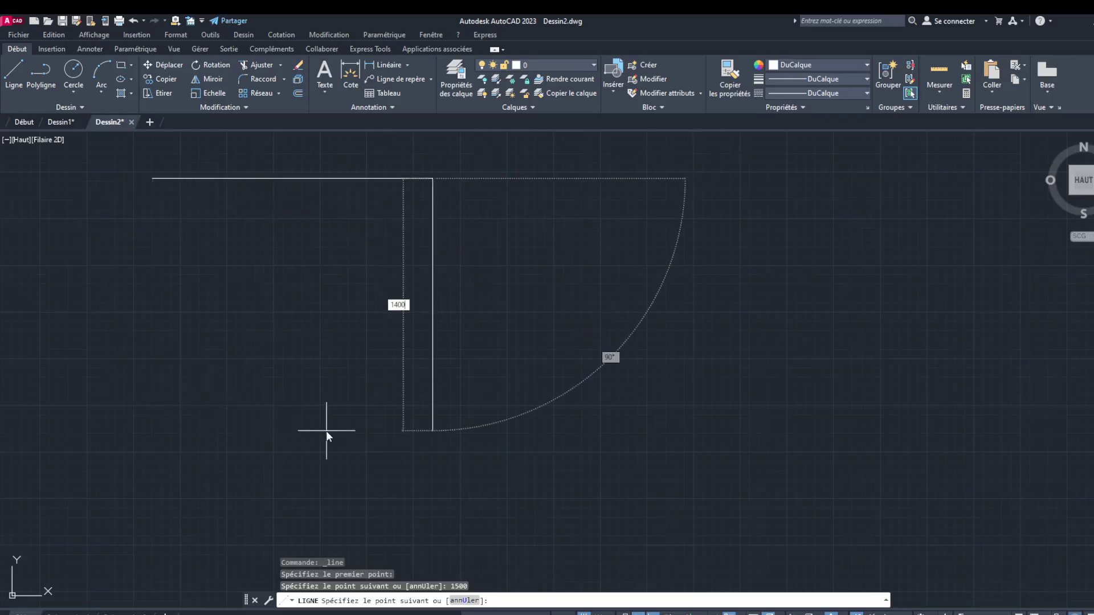
key(Return)
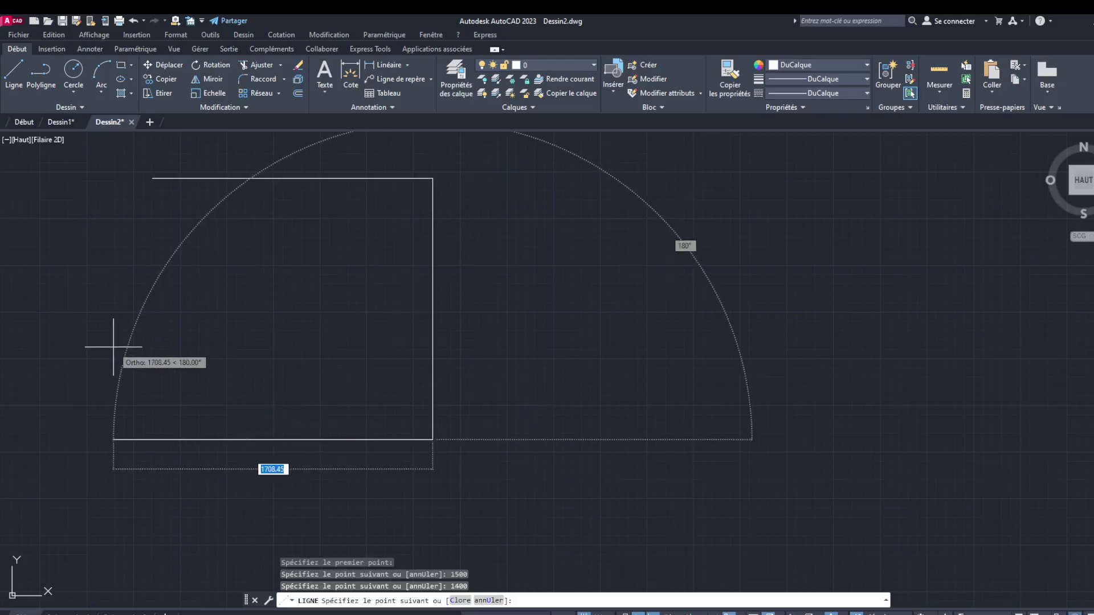
text(1)
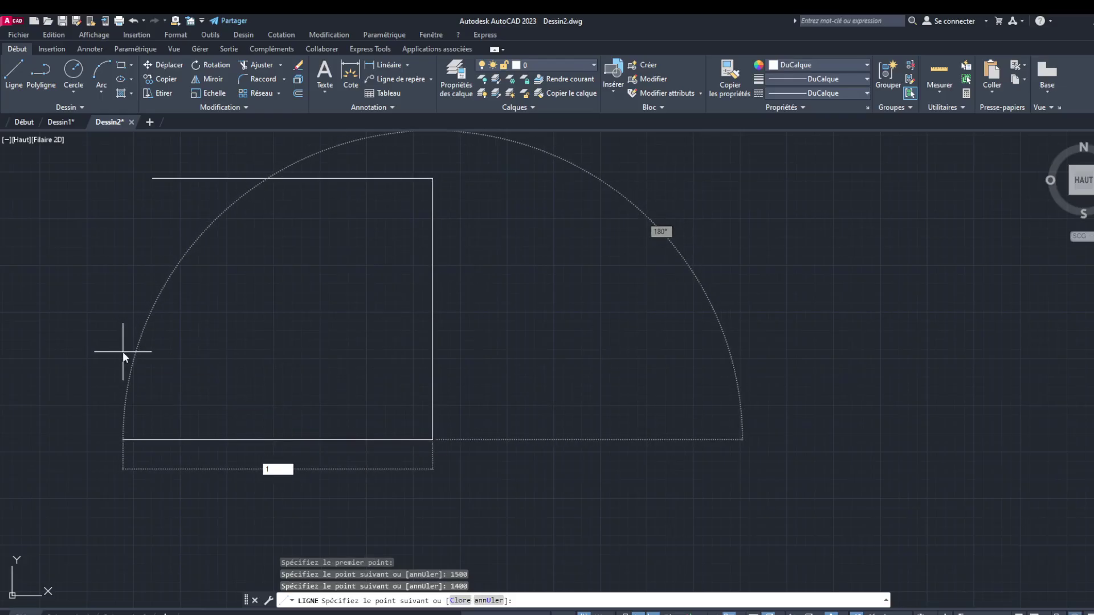
text(500)
key(Return)
click(152, 178)
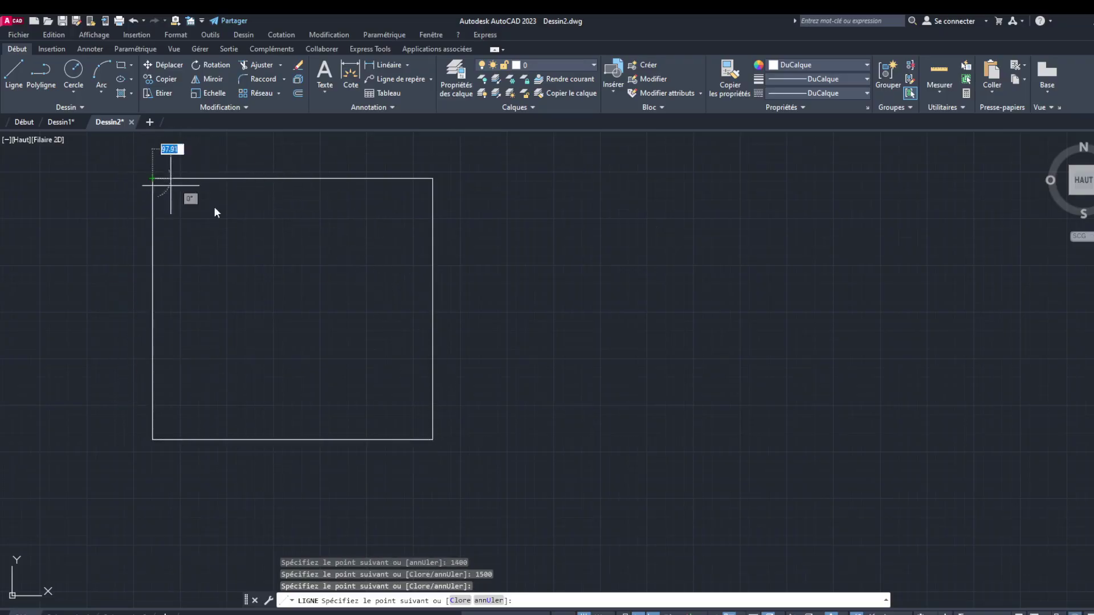
key(Escape)
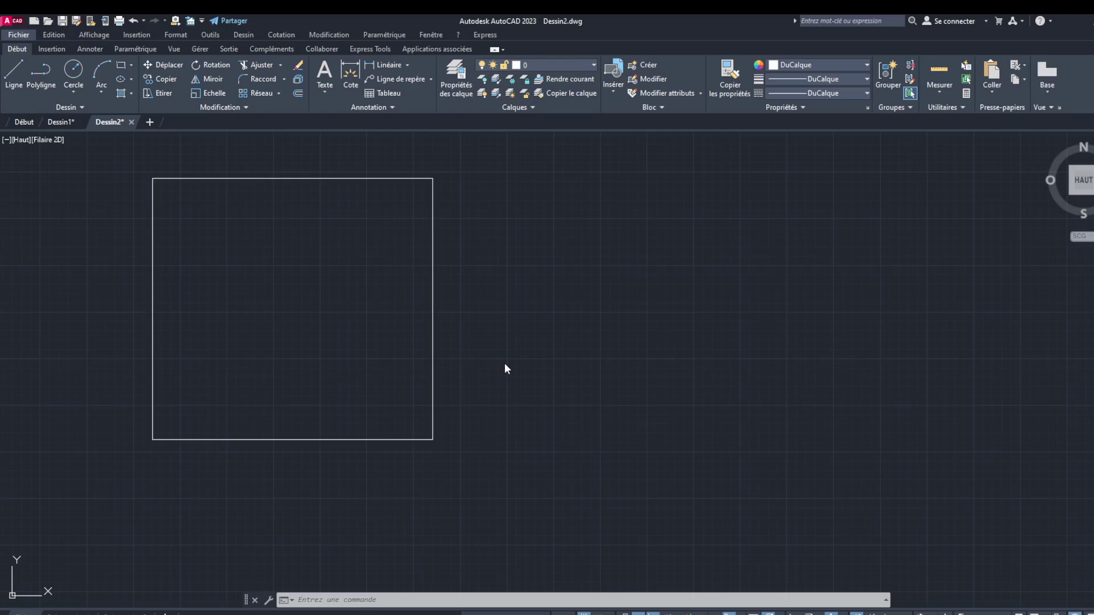
Offset the rectangle's right side inward by 15
click(585, 16)
click(474, 391)
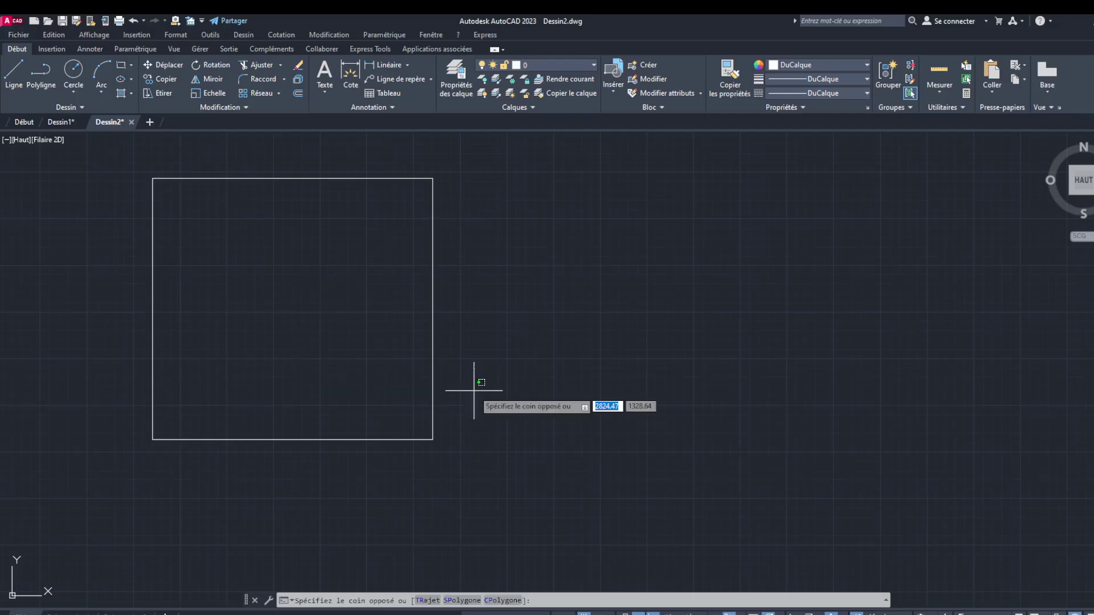
text(DC)
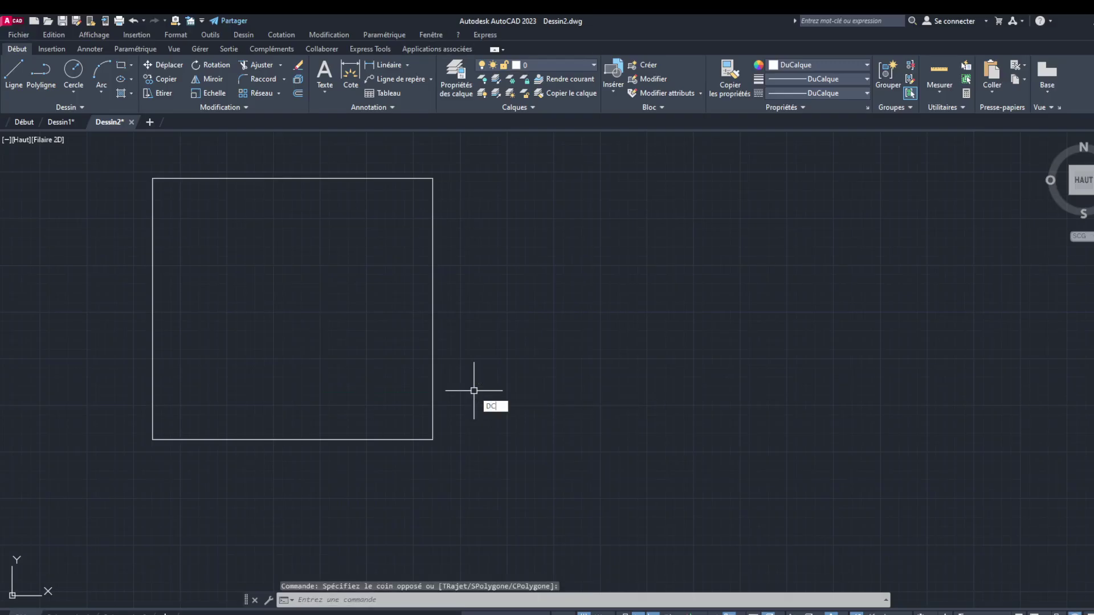
key(Return)
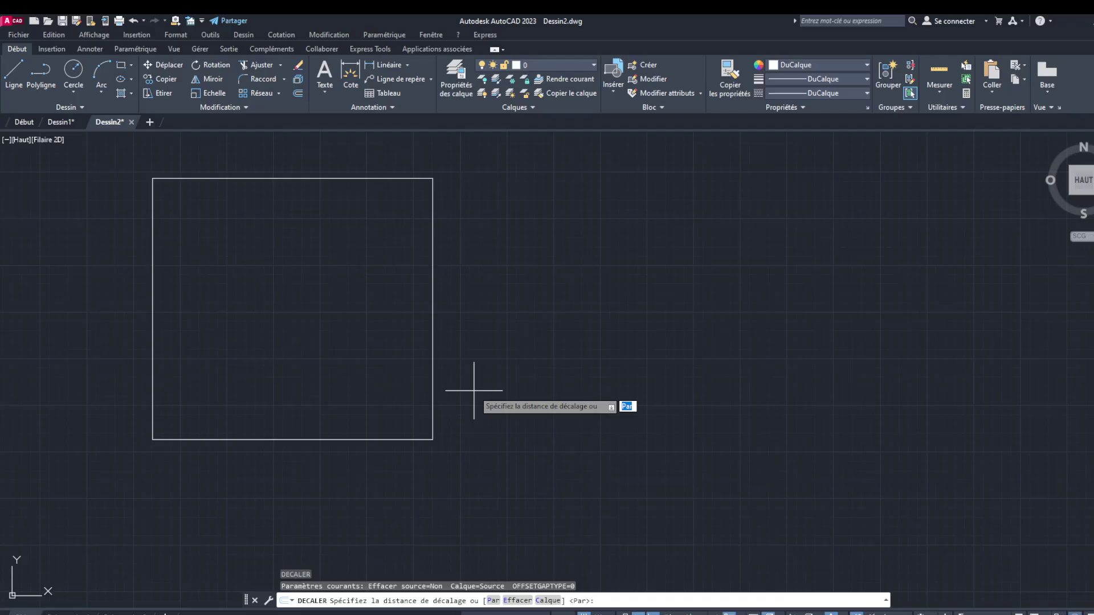
text(15)
key(Return)
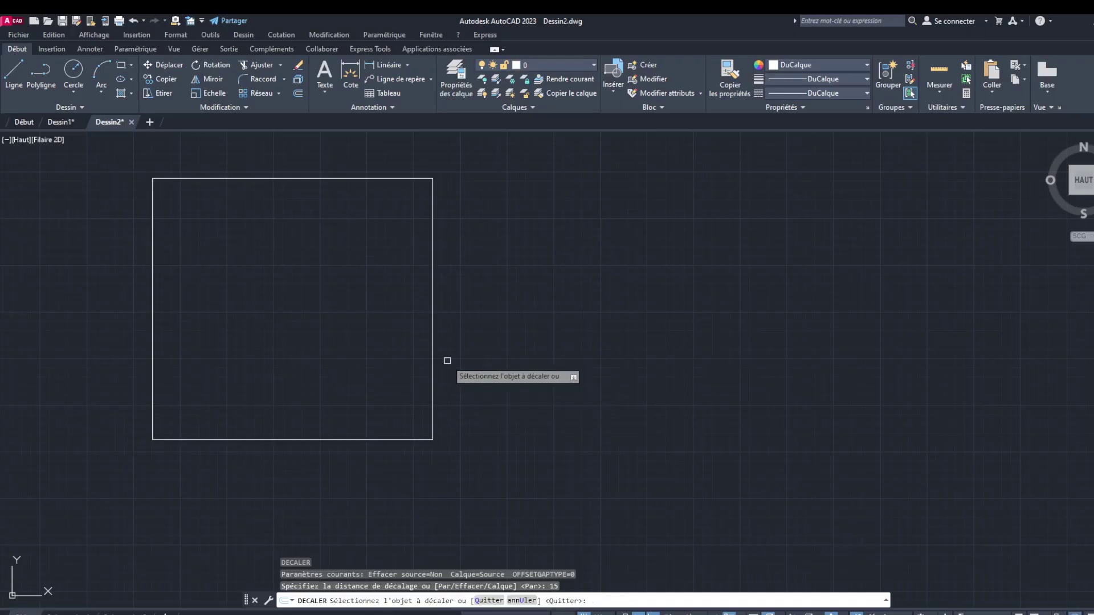
click(433, 294)
click(399, 302)
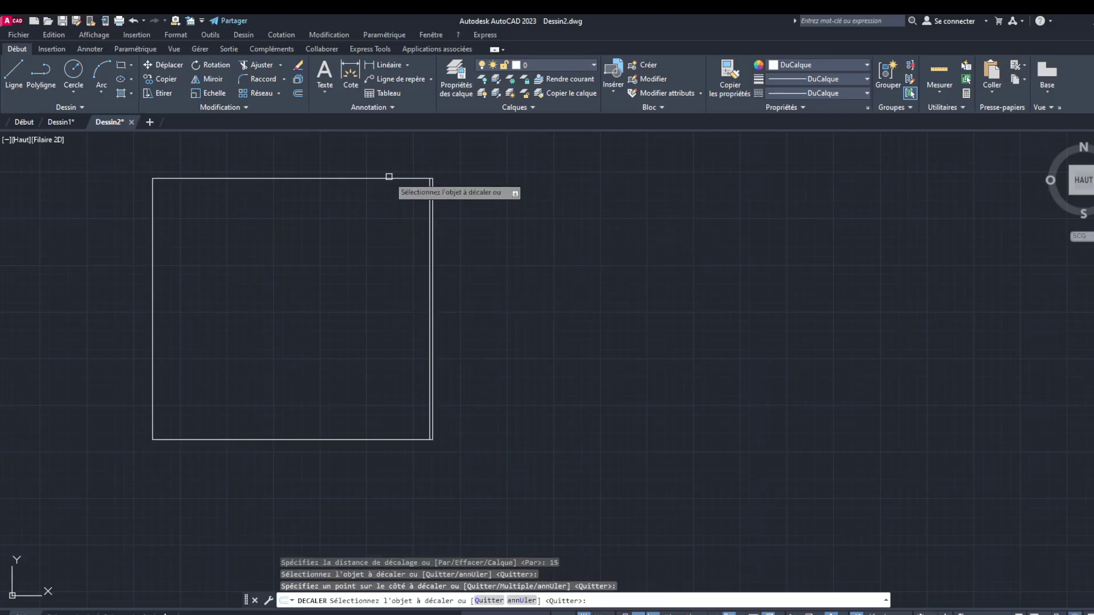
Offset the rectangle's top, left and bottom sides inward by the same distance of 15
click(384, 178)
click(245, 220)
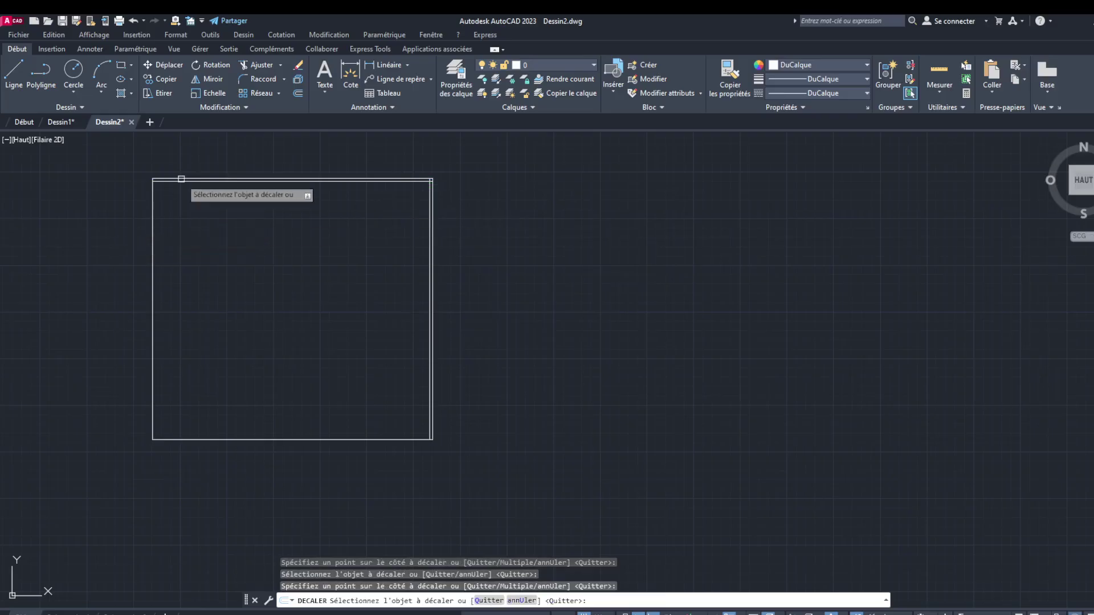
click(152, 220)
click(206, 223)
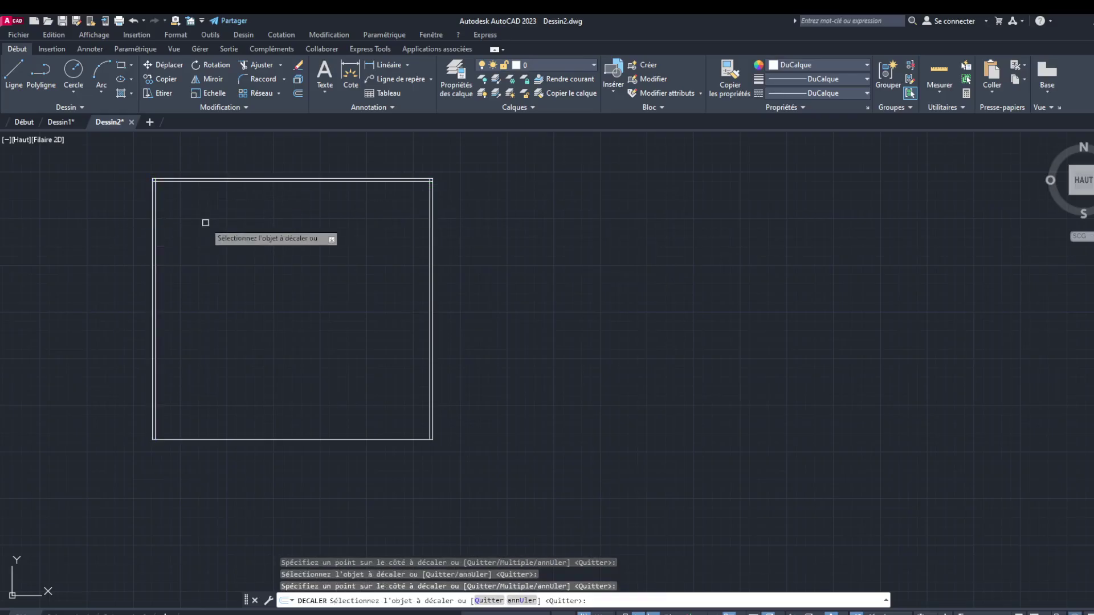
click(259, 440)
click(267, 414)
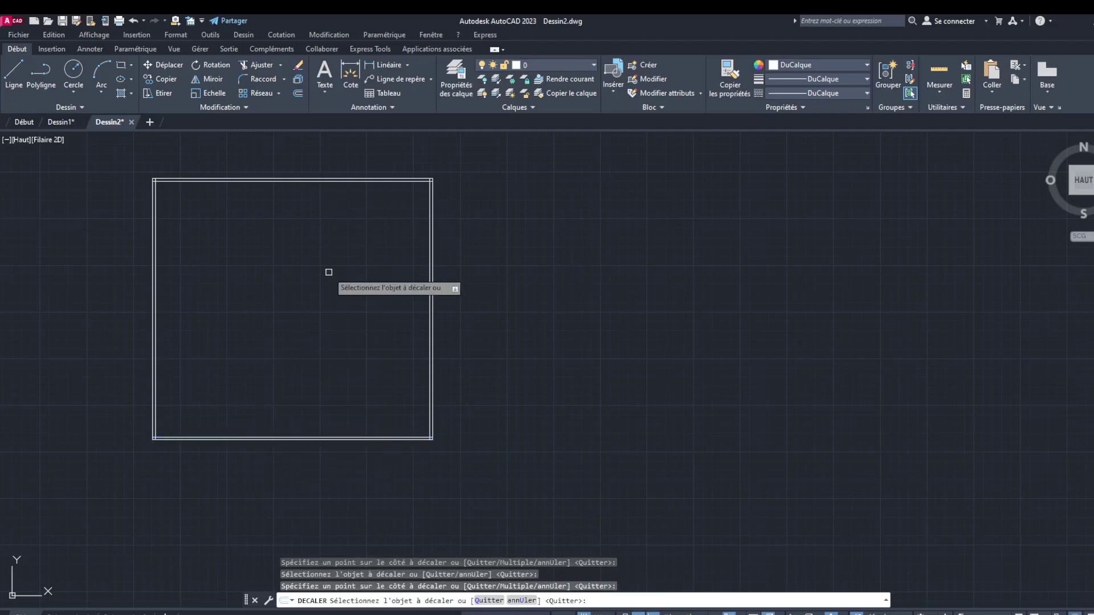
key(Escape)
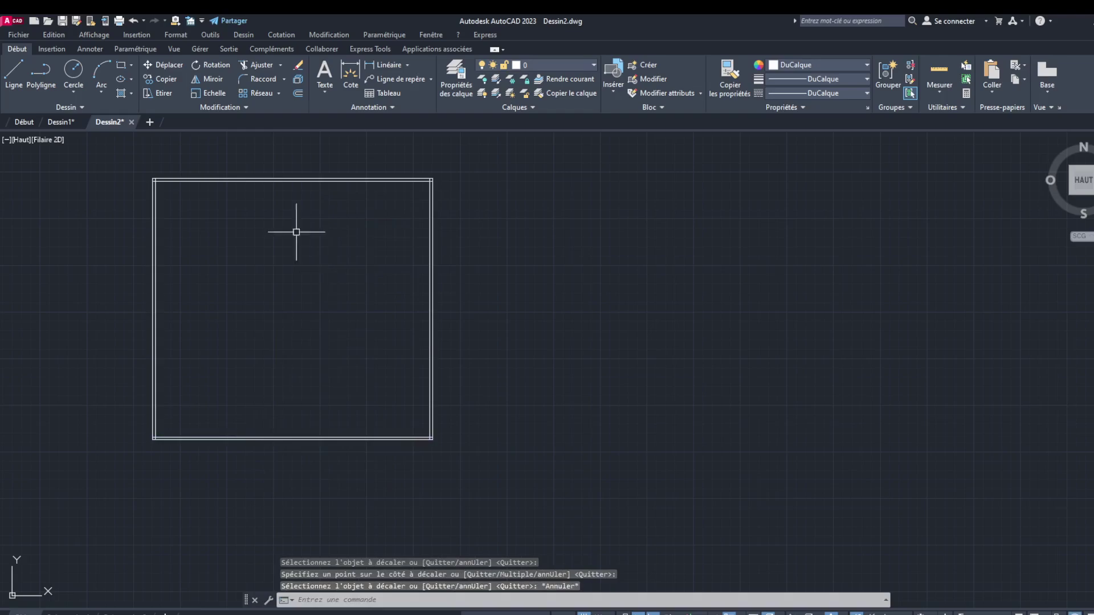
Offset the inner line of the right wall 500 to the left, and offset that new line another 500 to the left
scroll(186, 201, up, 2)
scroll(187, 201, up, 2)
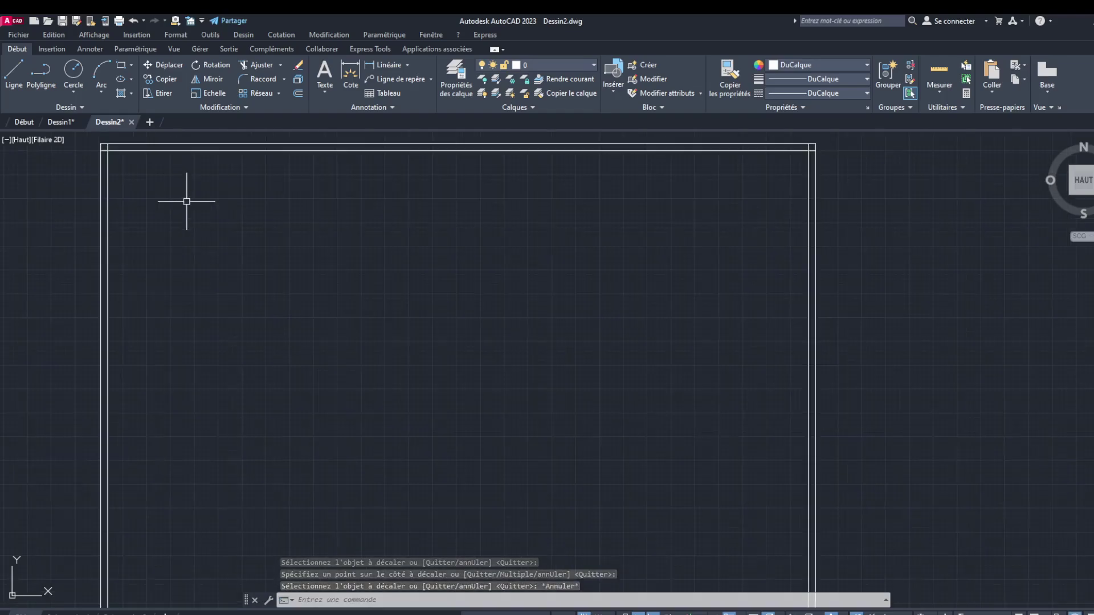
scroll(237, 325, down, 2)
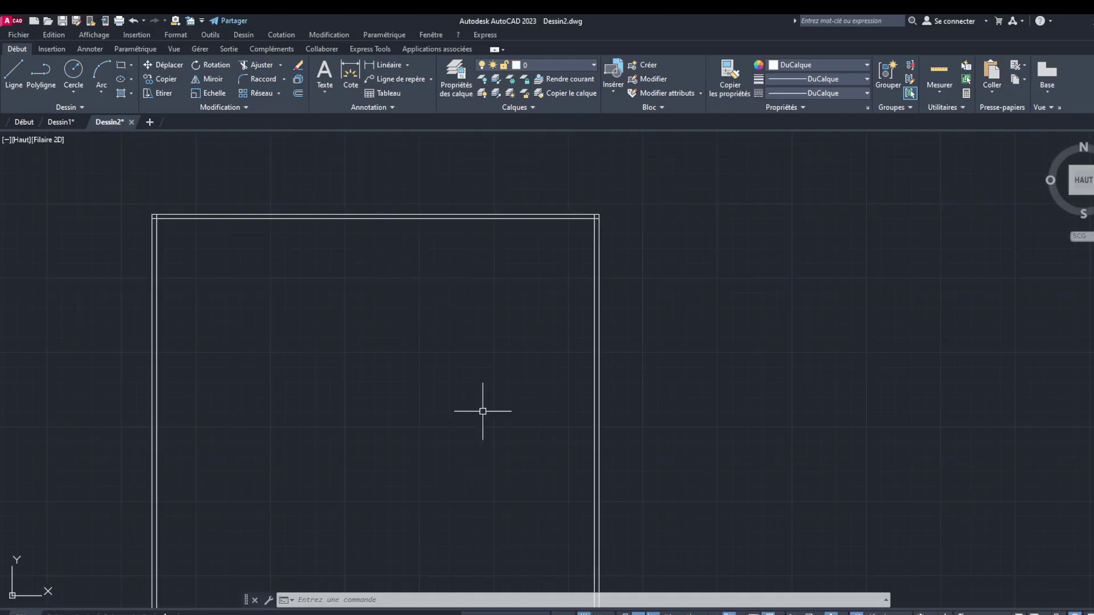
scroll(483, 401, down, 4)
scroll(472, 413, up, 2)
key(Return)
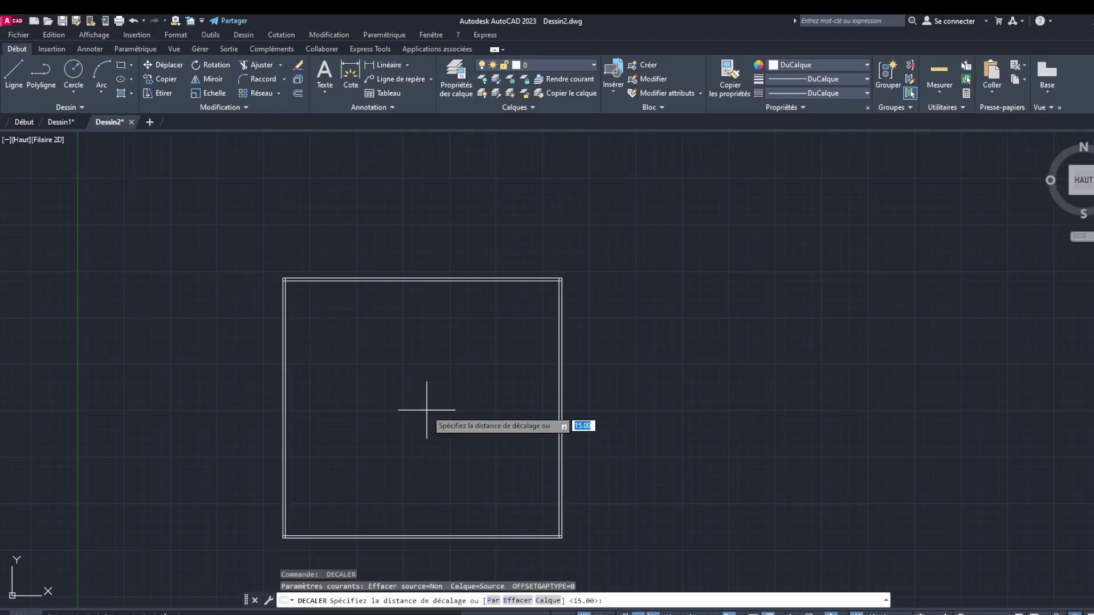
text(500)
key(Return)
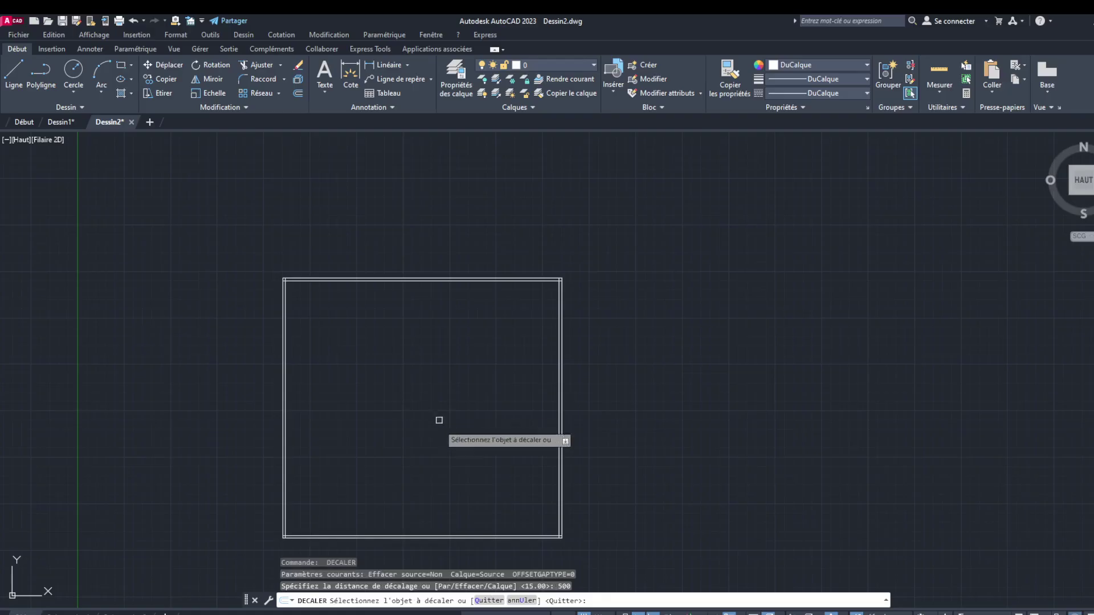
click(561, 383)
click(510, 388)
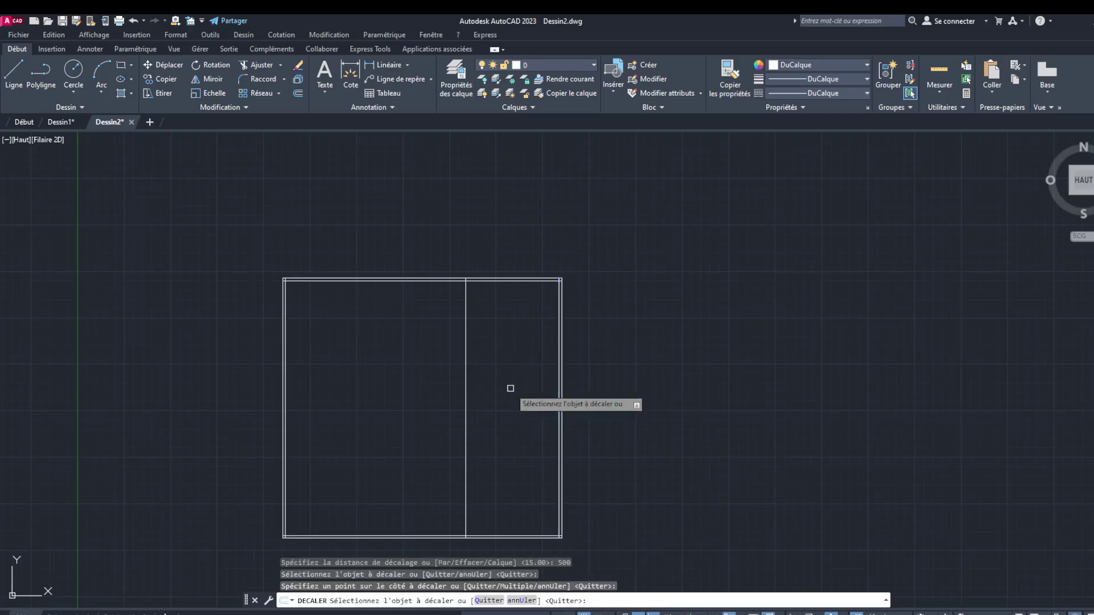
click(465, 384)
click(399, 390)
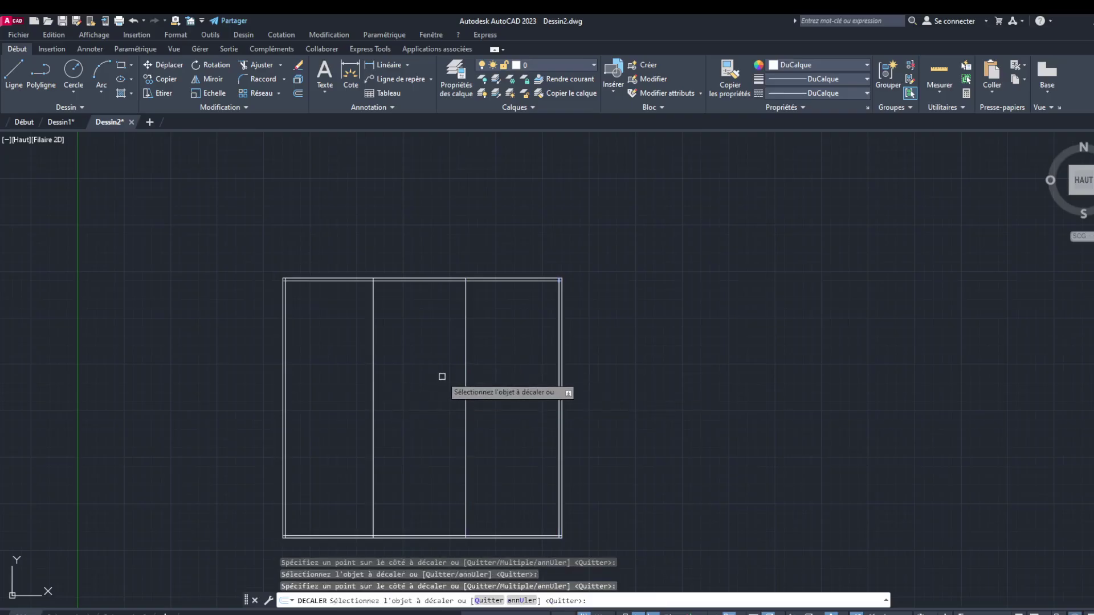
Offset the inner bottom wall line 500 upward and the inner top wall line 500 downward
click(387, 536)
click(399, 465)
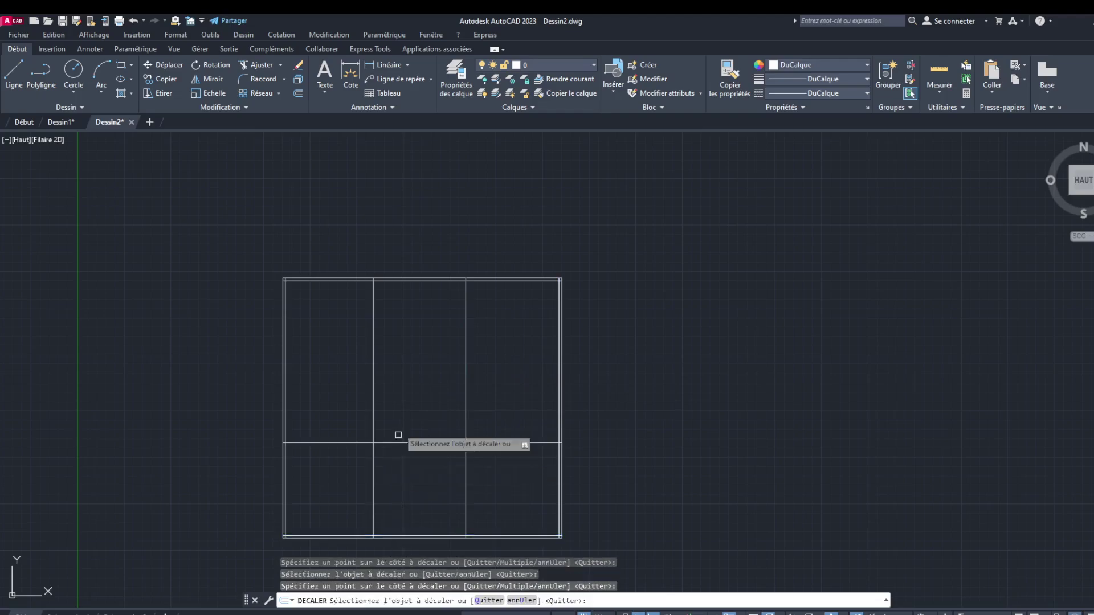
click(415, 279)
click(390, 336)
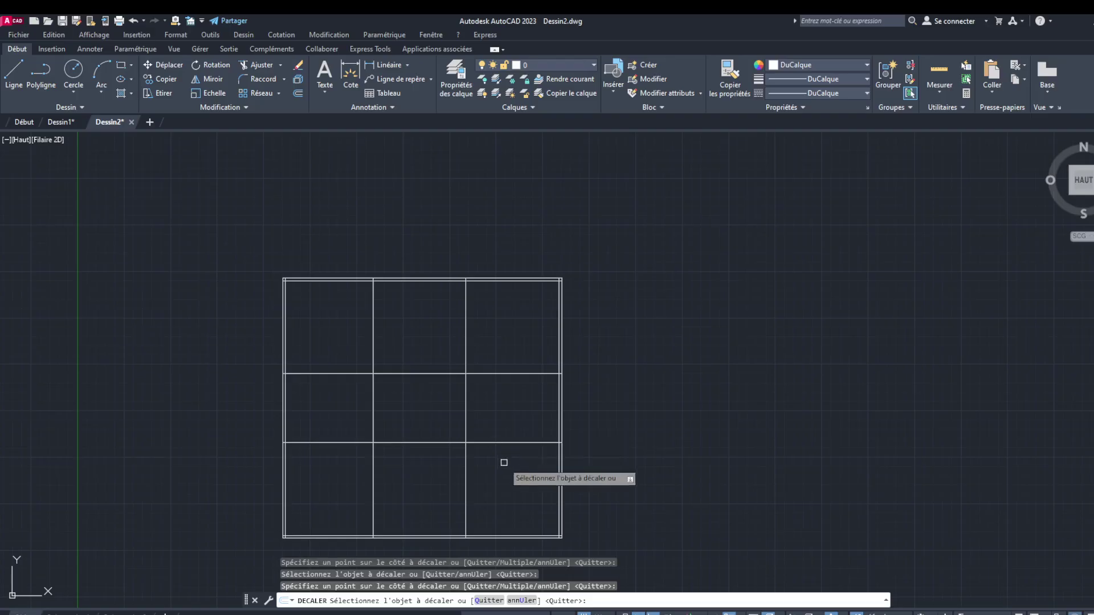
scroll(454, 445, down, 2)
scroll(450, 450, up, 4)
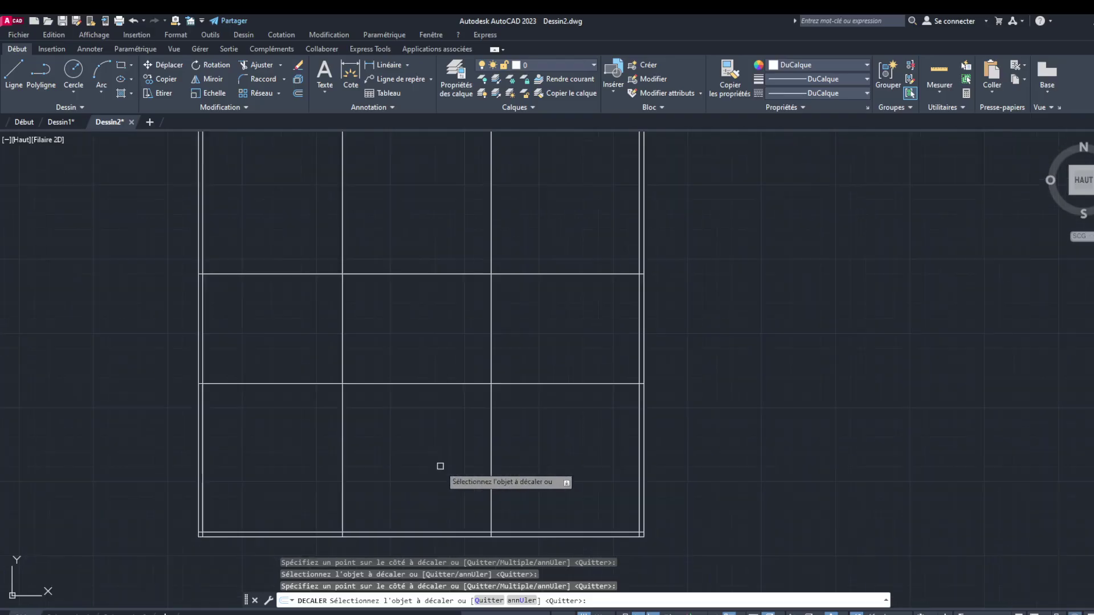
scroll(476, 403, down, 2)
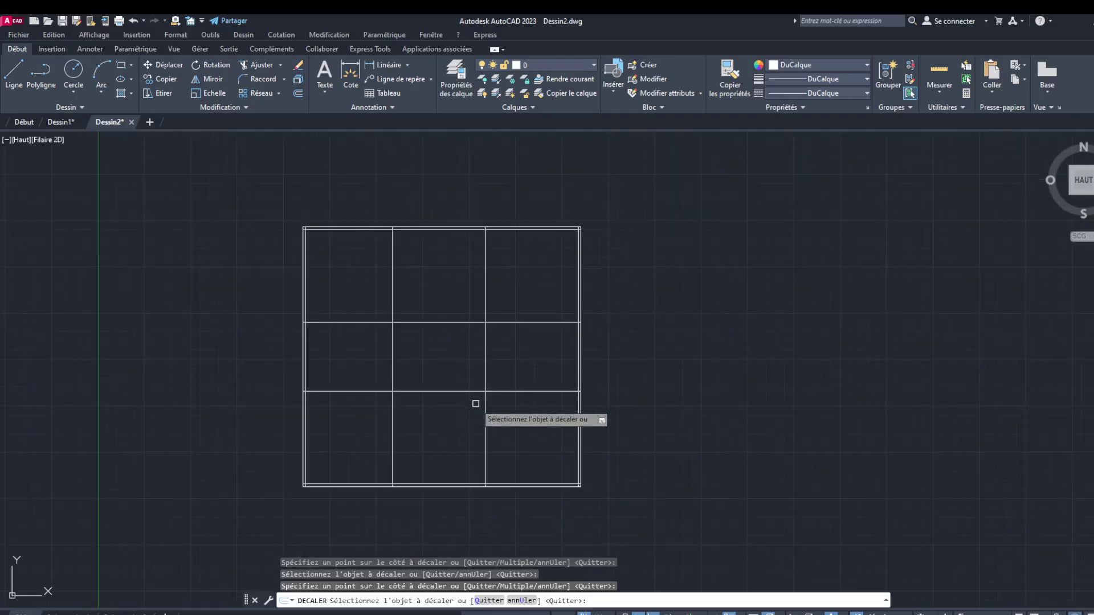
key(Escape)
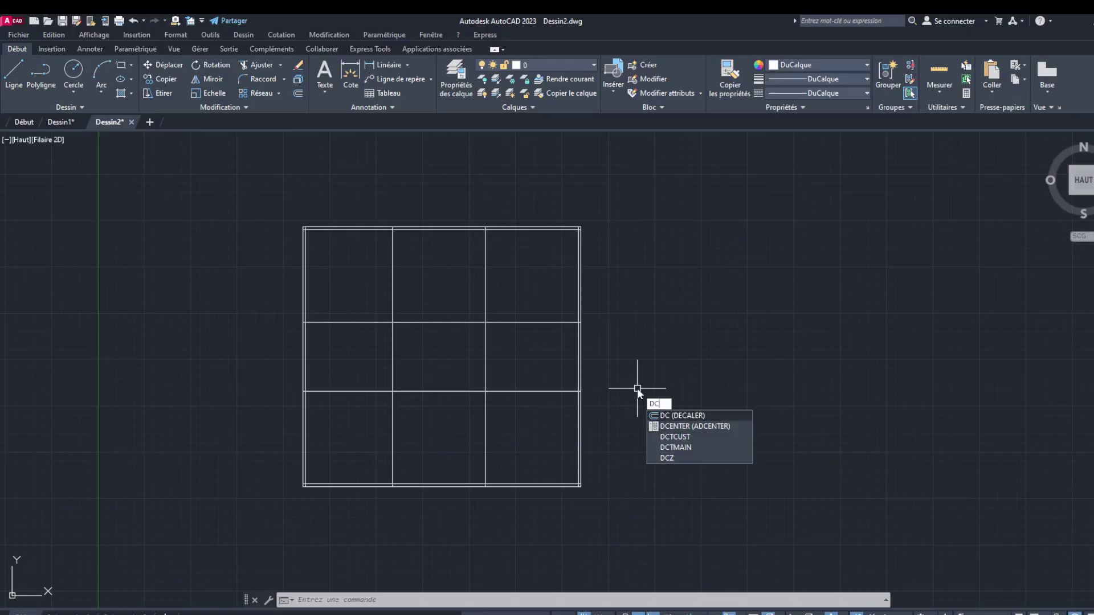
Offset the two vertical partition lines 15 to the right to give both partitions their thickness
key(Return)
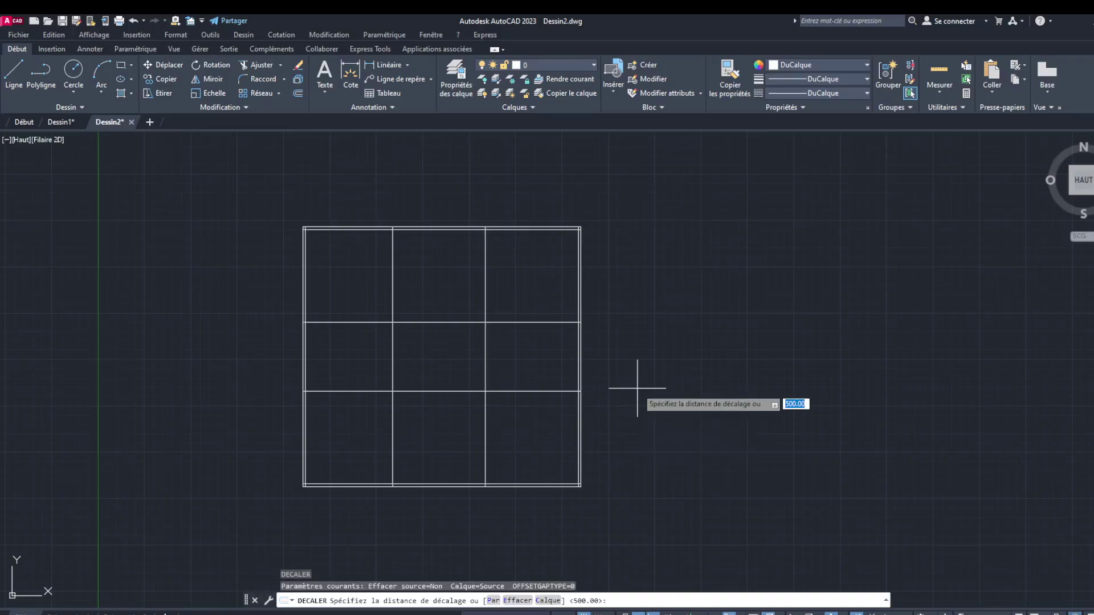
text(15)
key(Return)
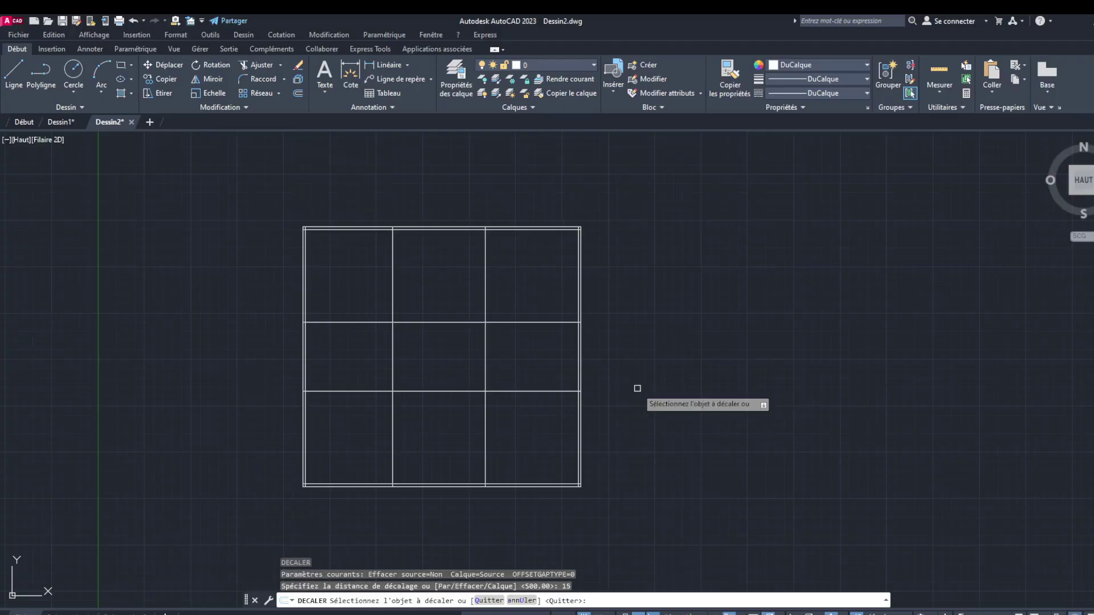
click(487, 363)
click(492, 363)
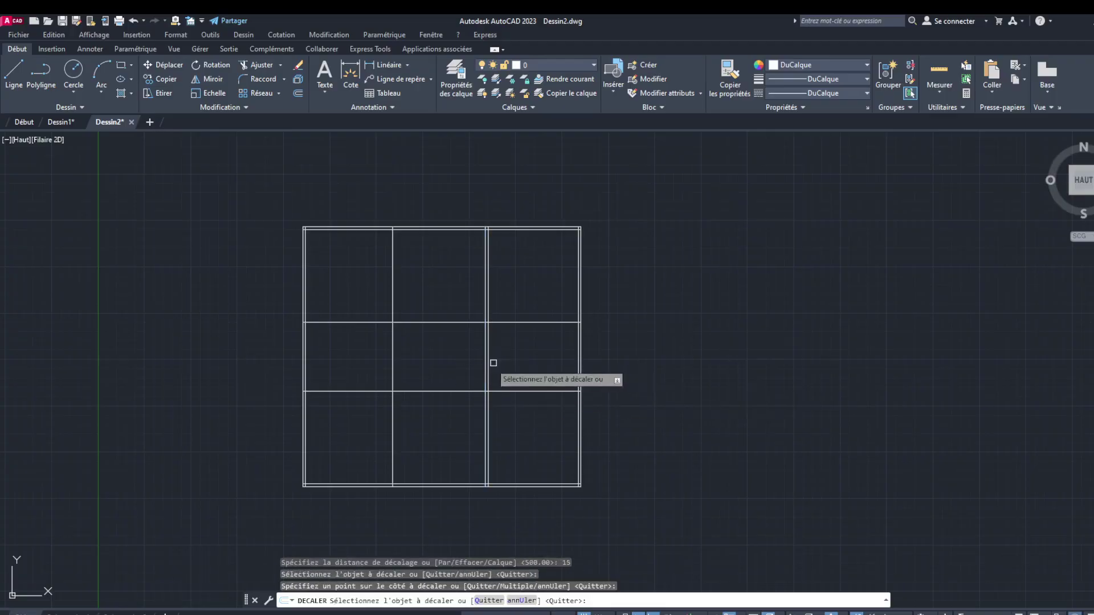
click(392, 359)
click(404, 367)
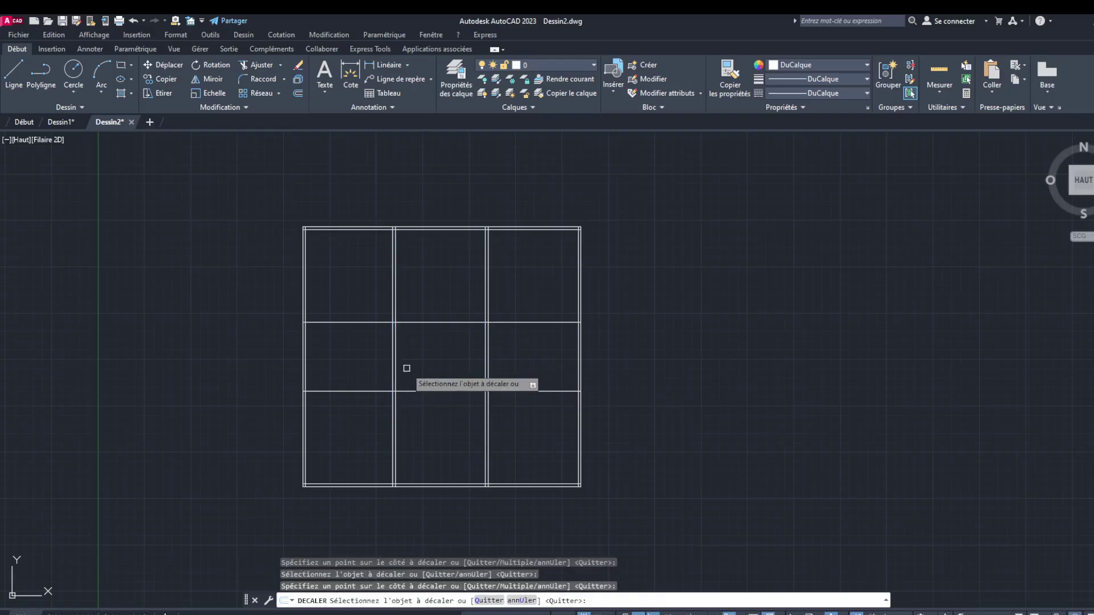
Offset the lower horizontal partition line 15 downward and the upper horizontal partition line 15 upward
click(408, 391)
click(408, 427)
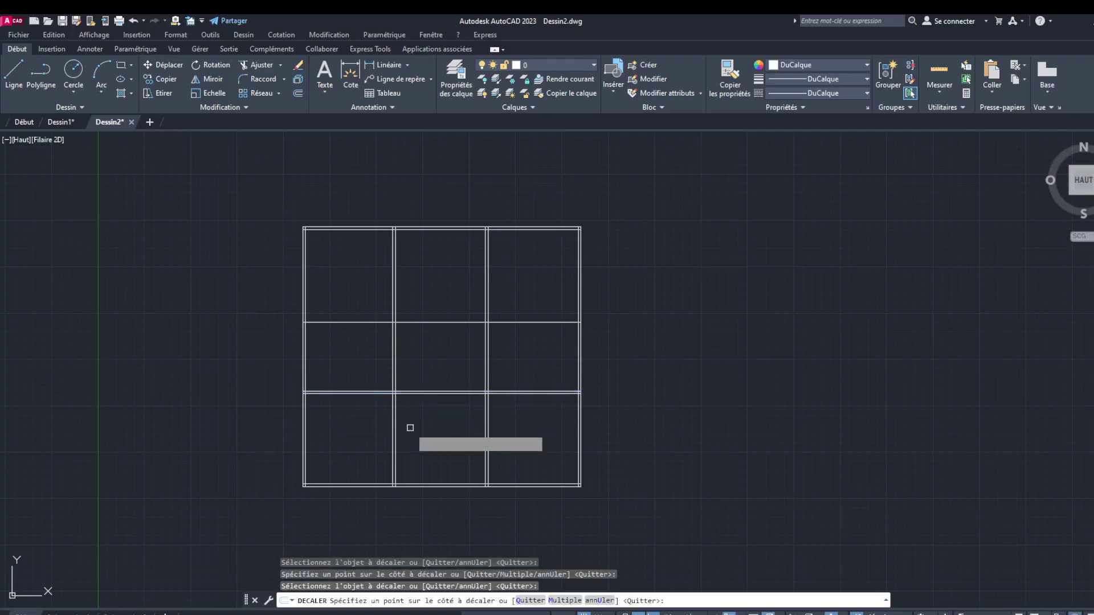
click(448, 322)
click(453, 259)
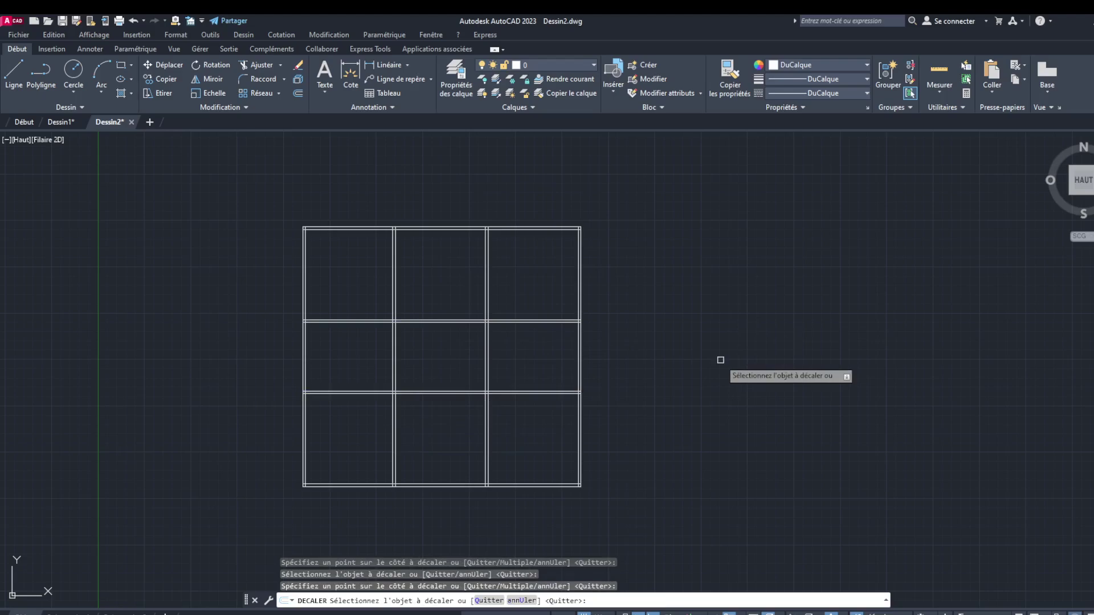
key(Escape)
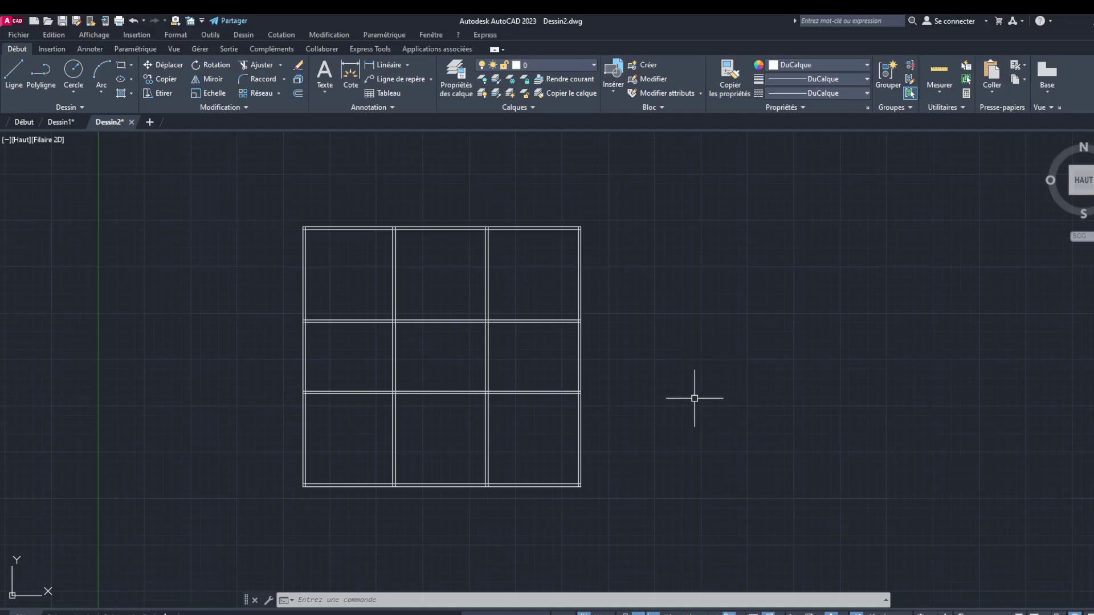
Using the Extend command's trim mode, remove both lines of the right outer wall between the two horizontal partitions
text(R)
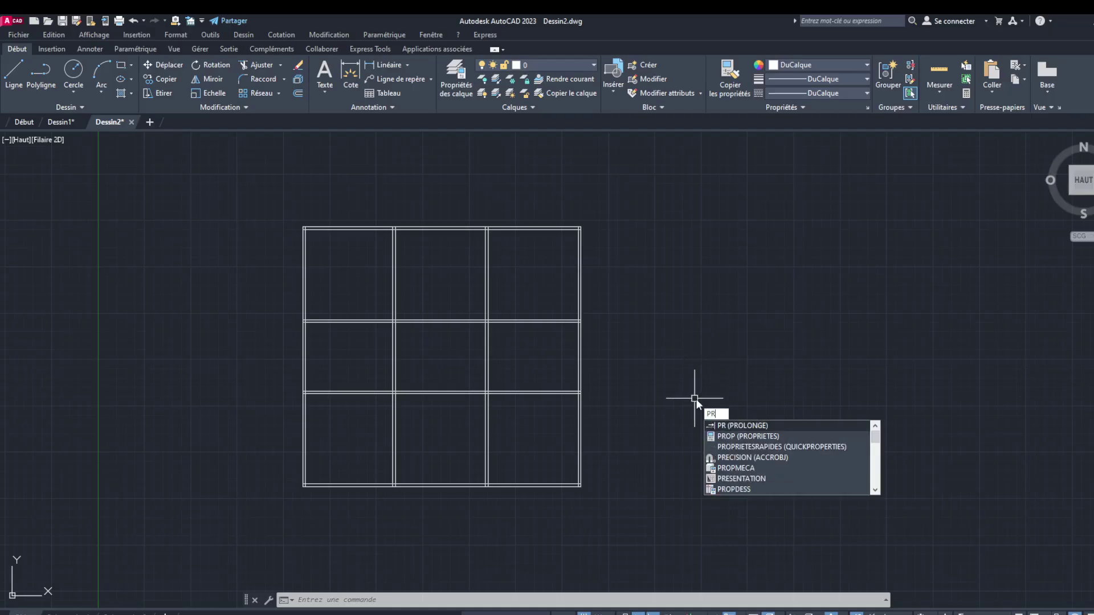
key(Return)
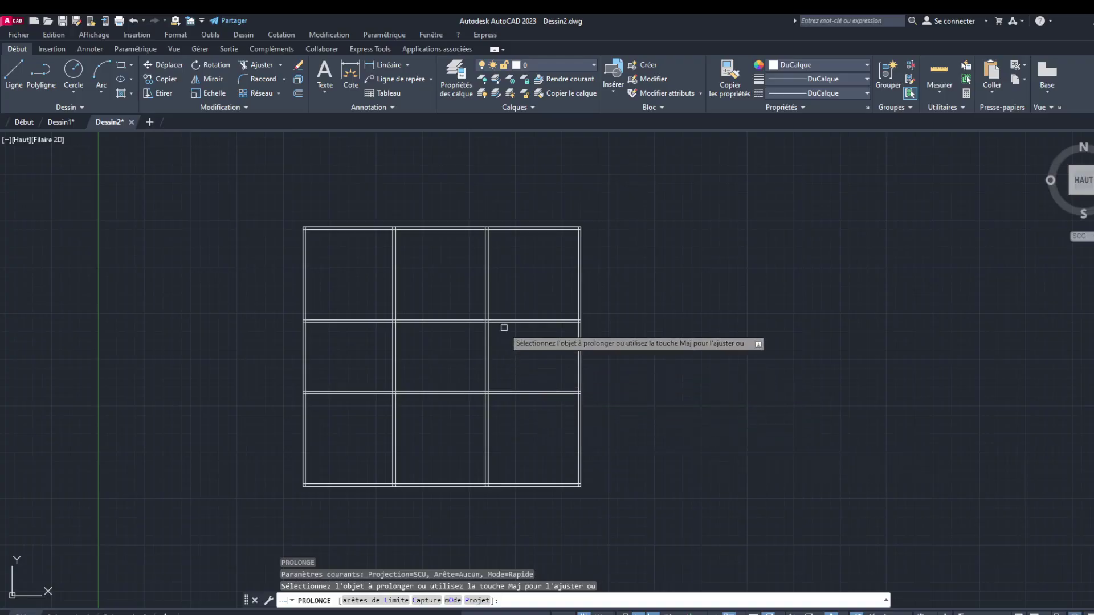
click(429, 321)
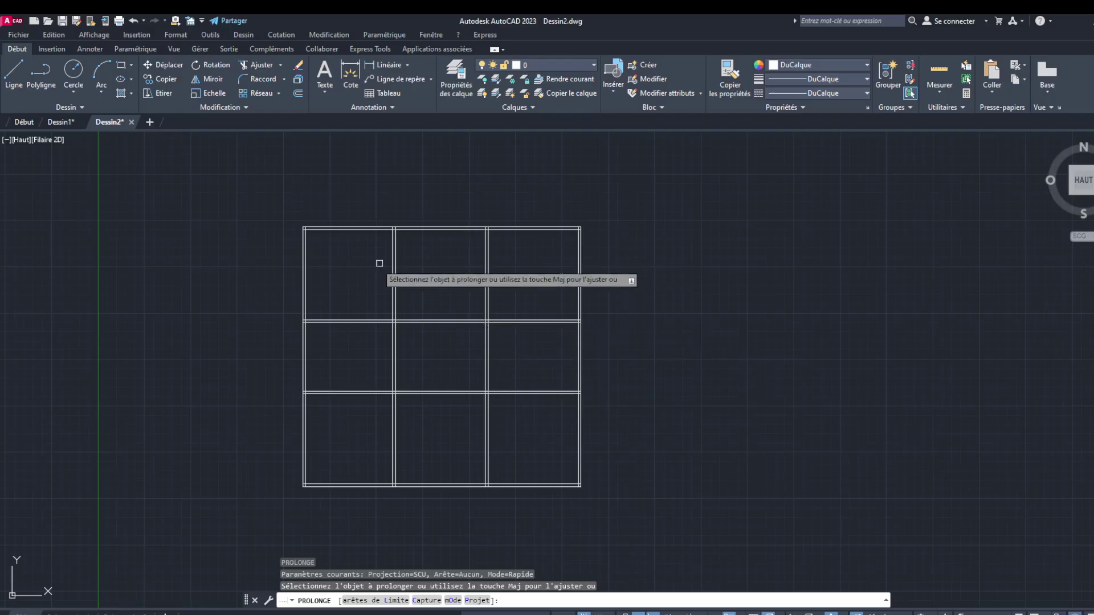
click(438, 486)
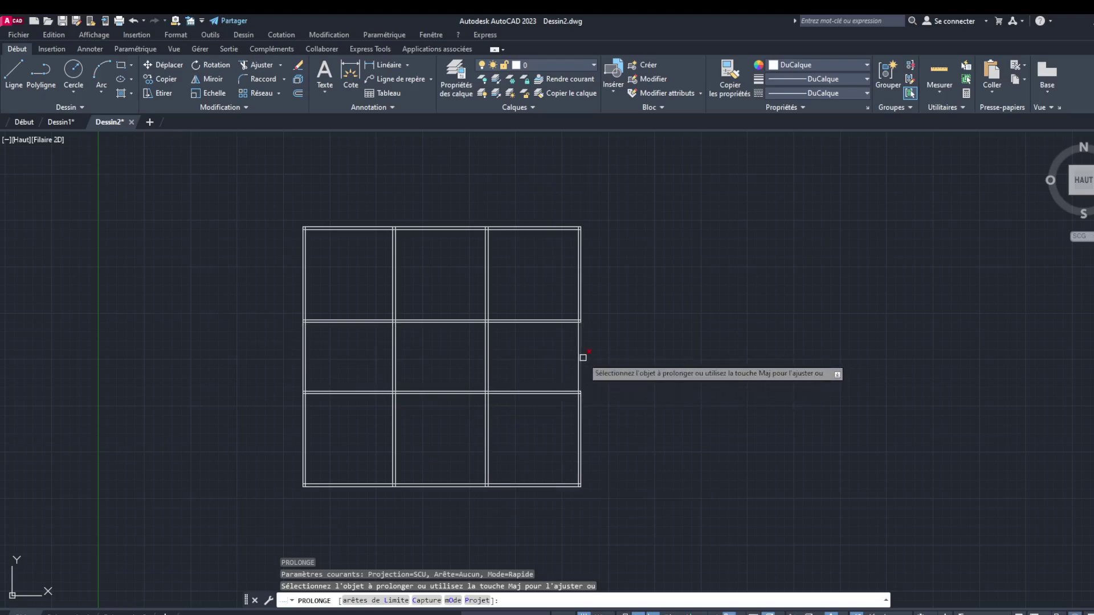
click(580, 359)
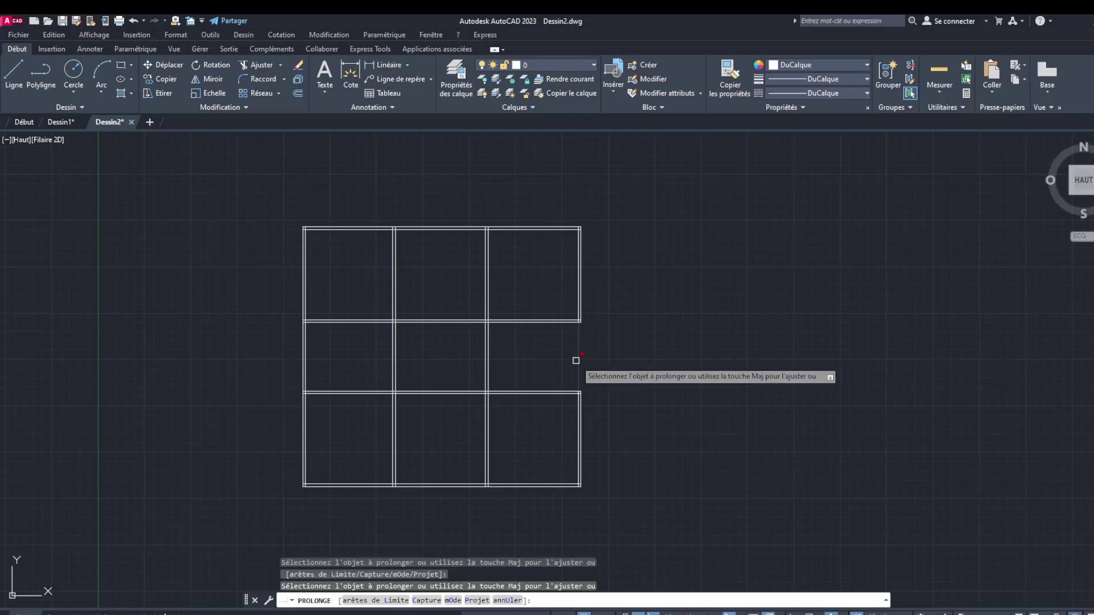
click(576, 360)
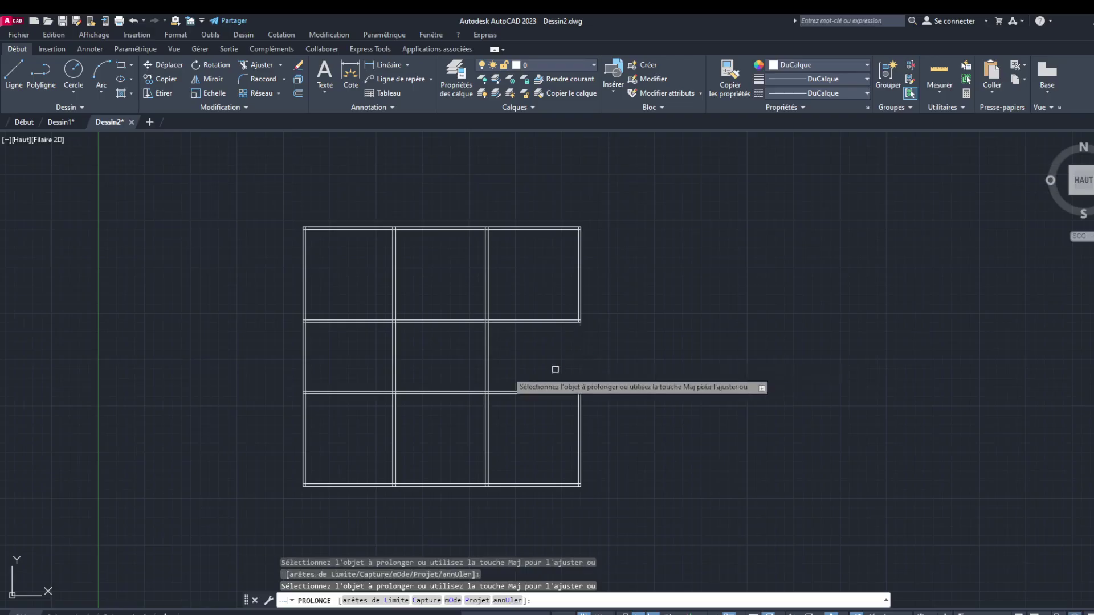
Trim away both lines of the right vertical partition between the two horizontal partitions
click(489, 404)
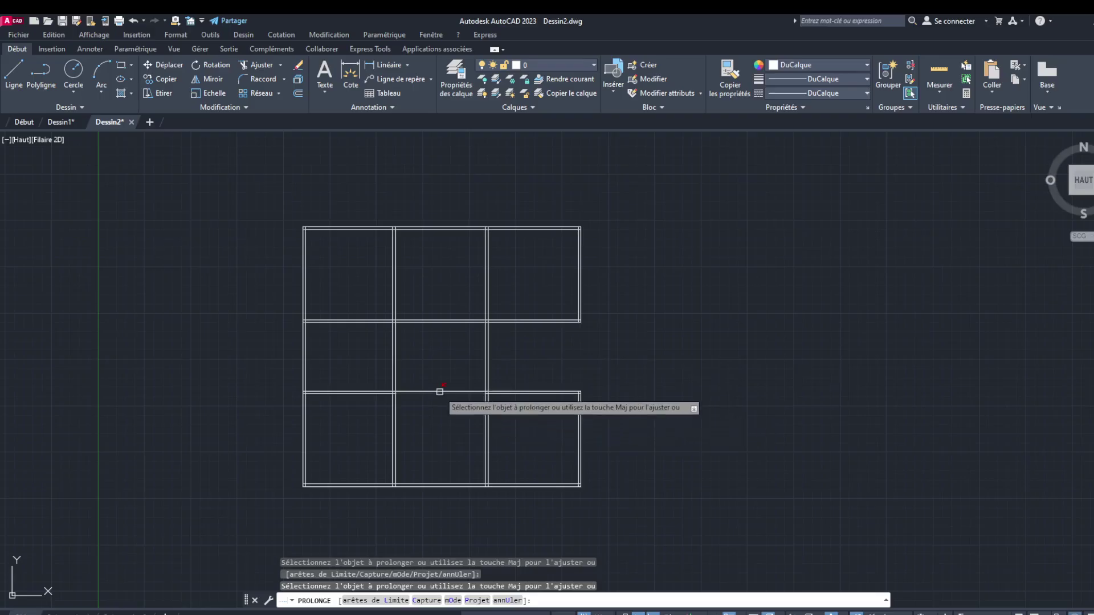
shift+click(489, 355)
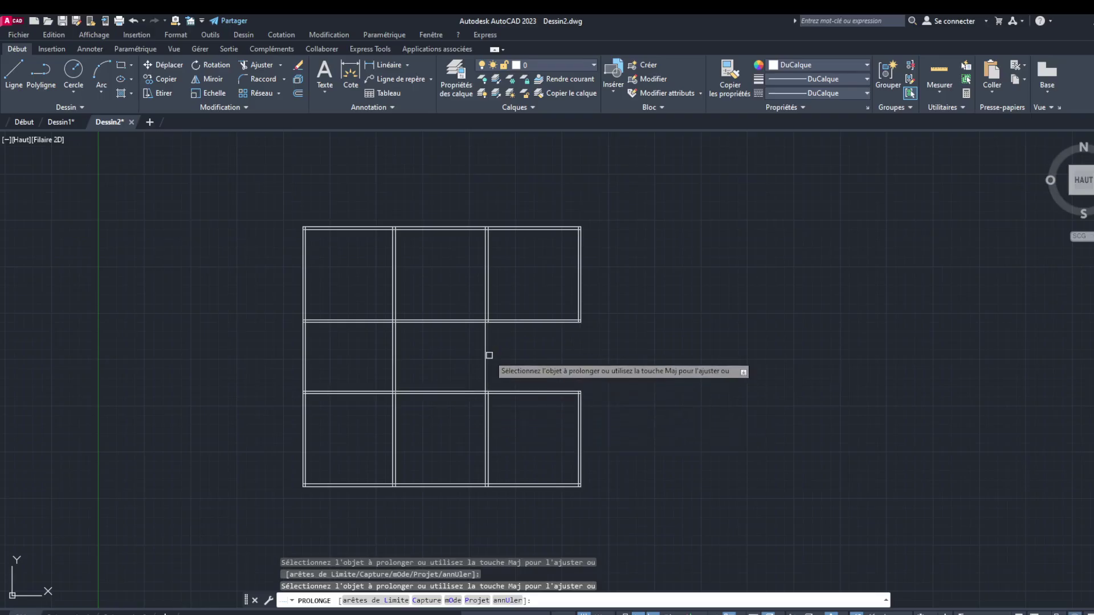
shift+click(488, 355)
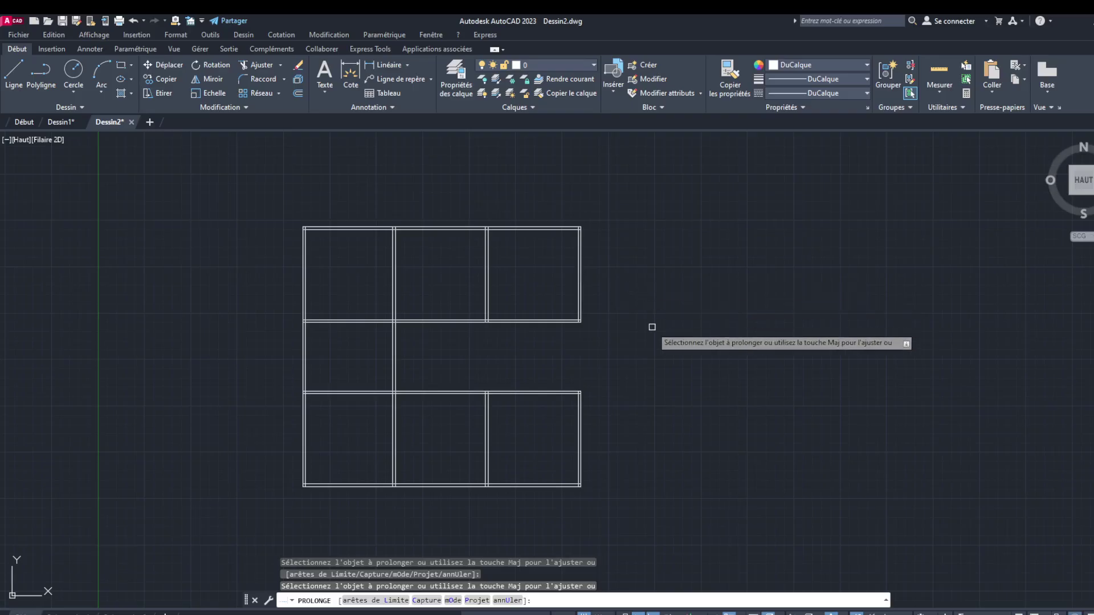
key(Escape)
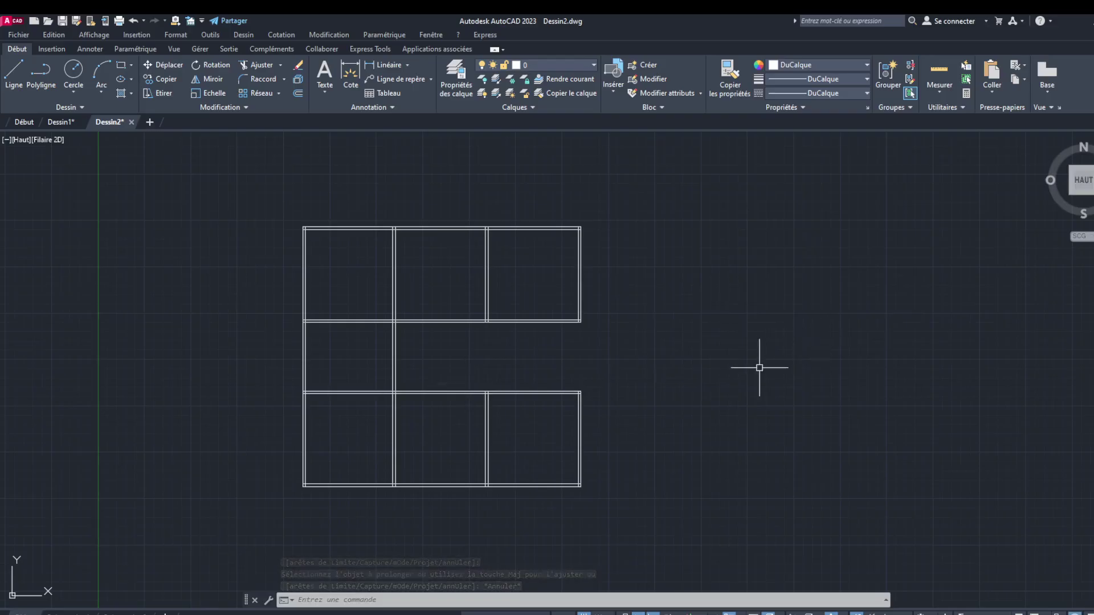
Offset the upper line of the lower horizontal partition 30 upward
text(DC)
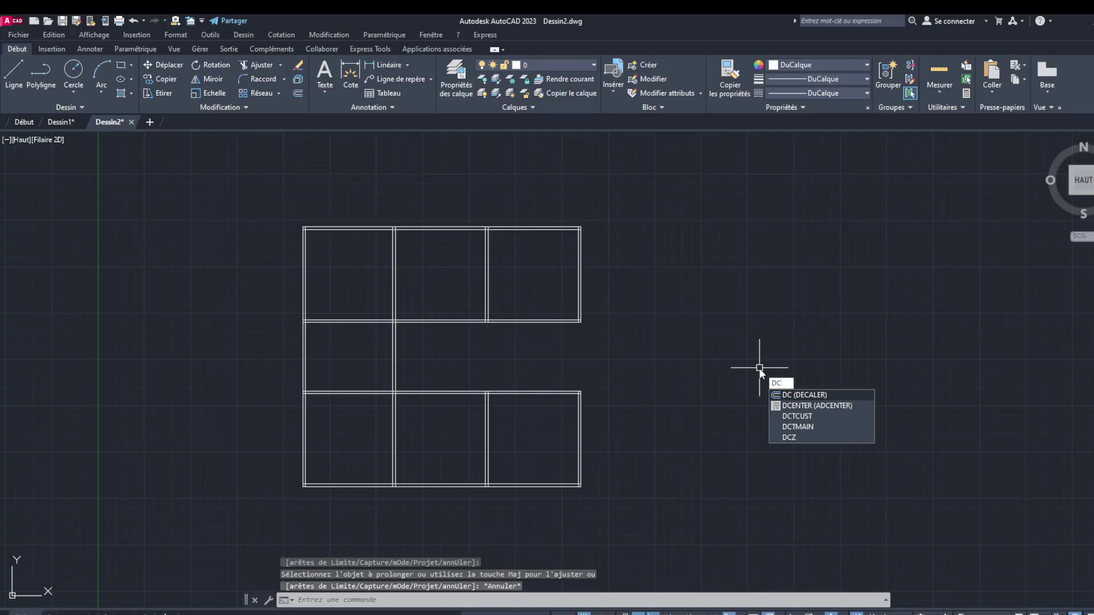
key(Return)
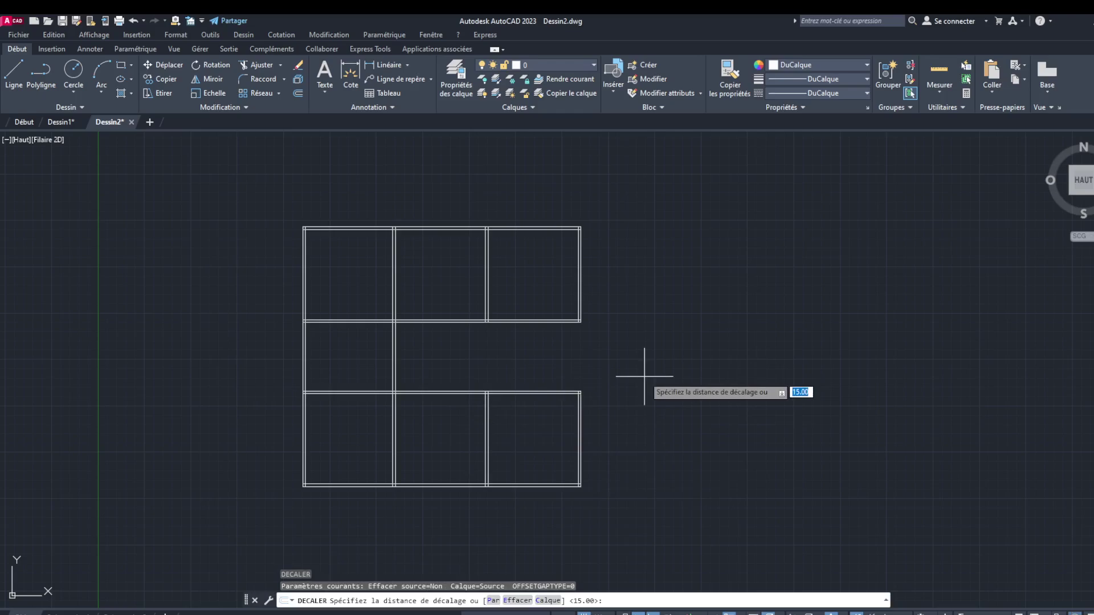
key(Return)
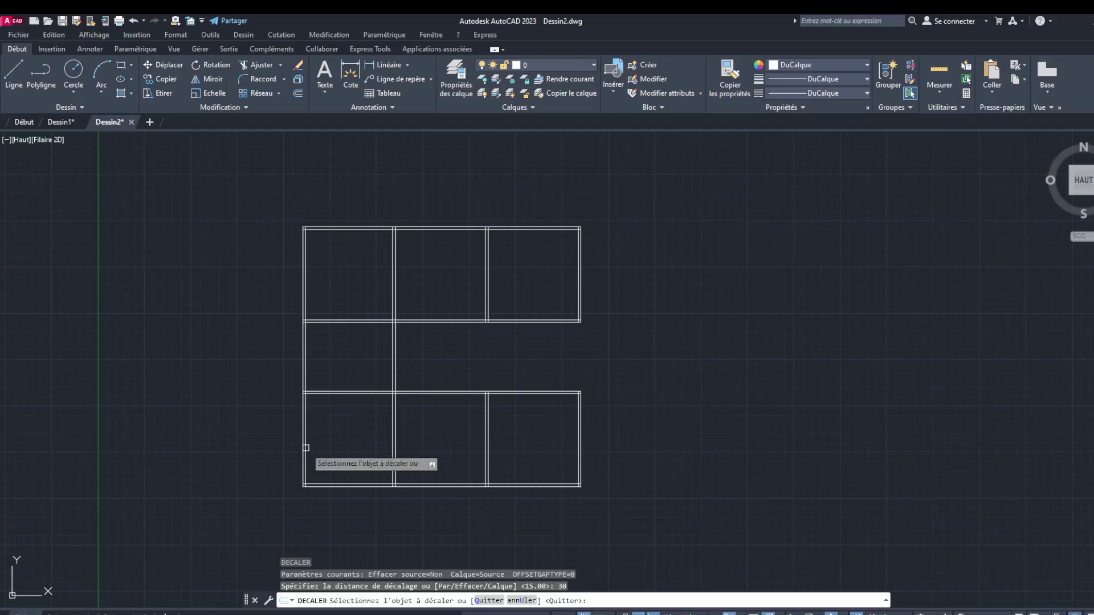
click(385, 392)
click(399, 365)
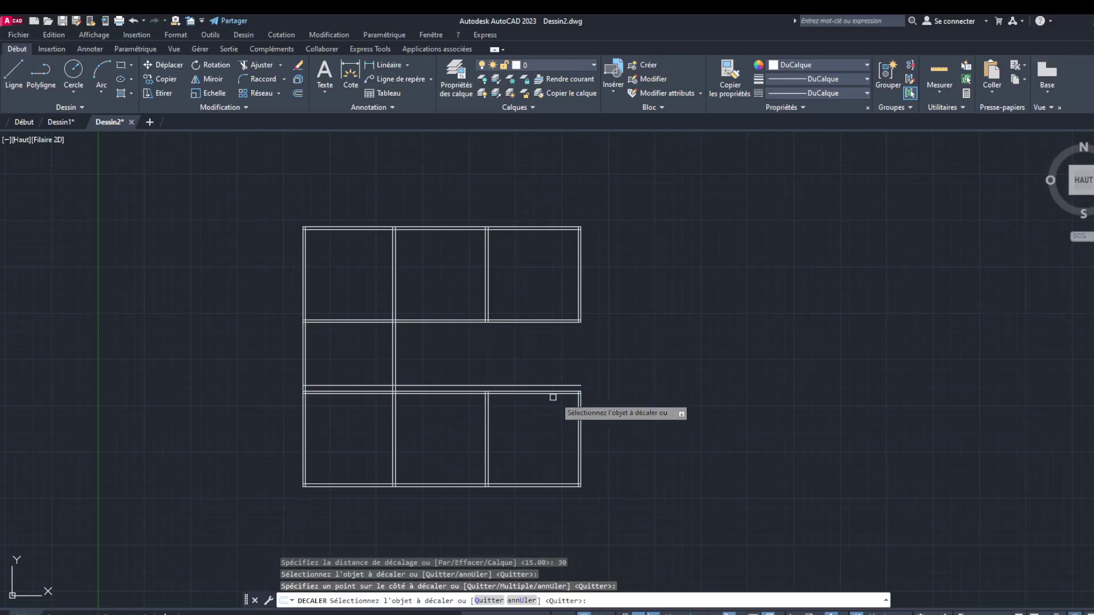
In the lower rooms, offset the right wall's inner line and the right vertical partition's right-hand line 30 to the left
click(576, 398)
click(542, 393)
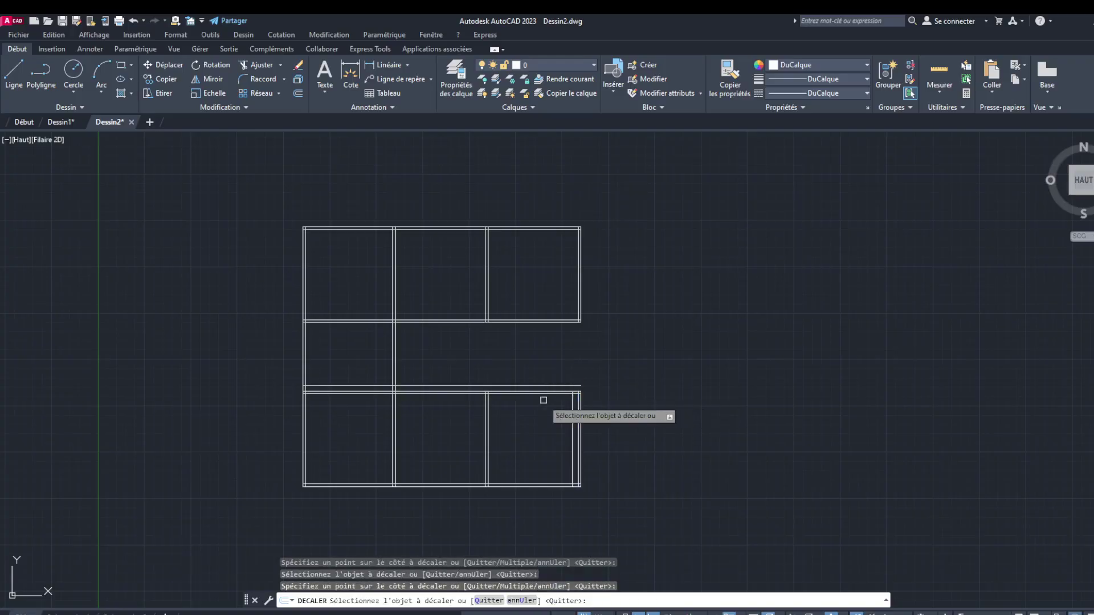
click(485, 401)
click(455, 402)
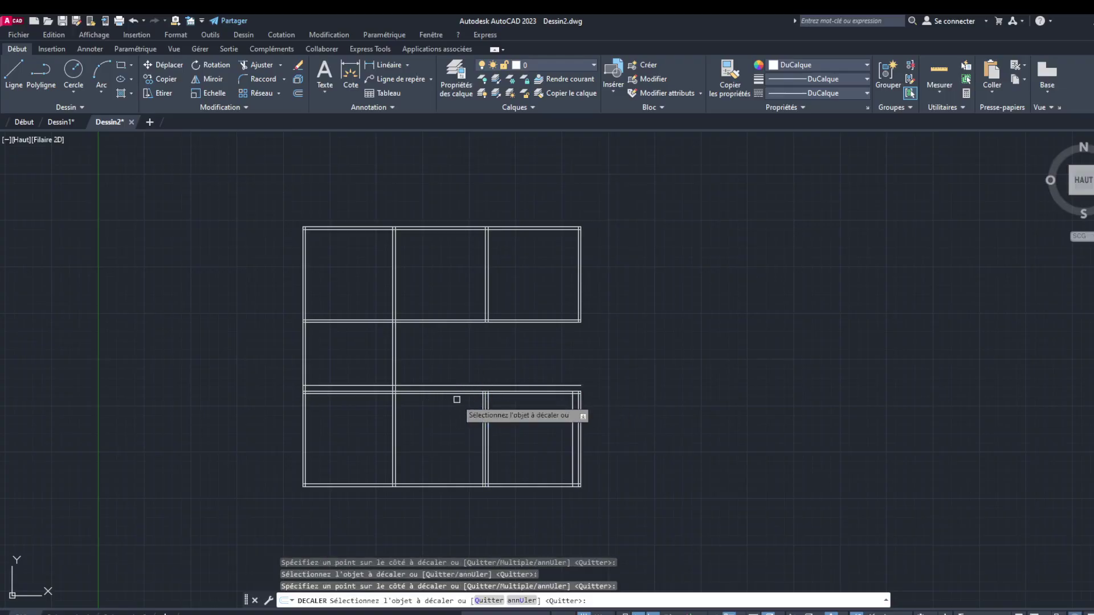
In the upper rooms, offset the right wall's inner line and the left-hand lines of both vertical partitions 30 to the left
click(577, 297)
click(562, 299)
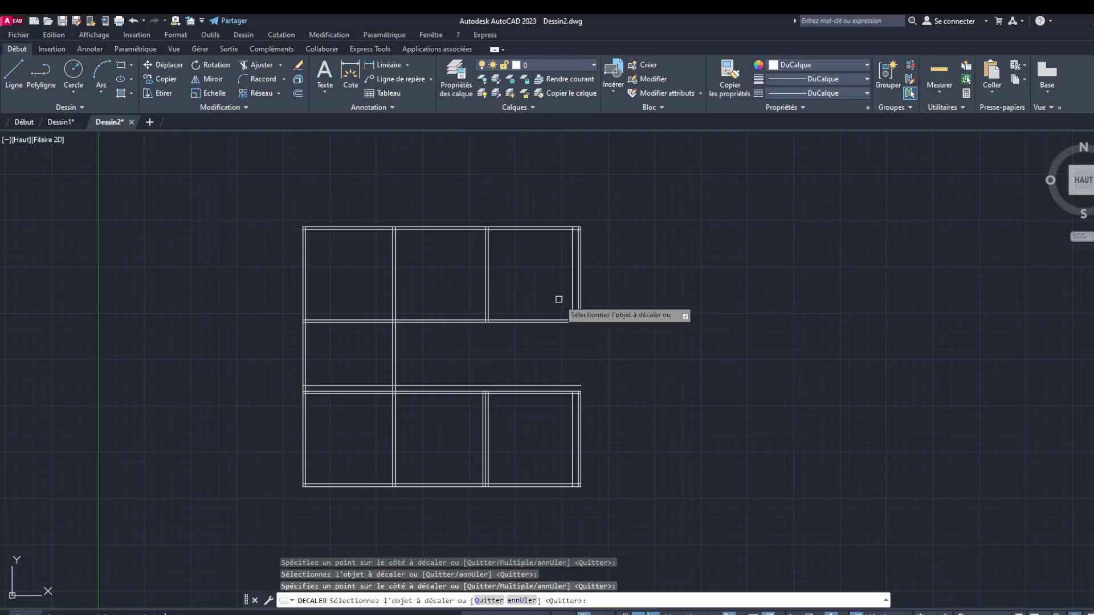
click(486, 300)
click(478, 304)
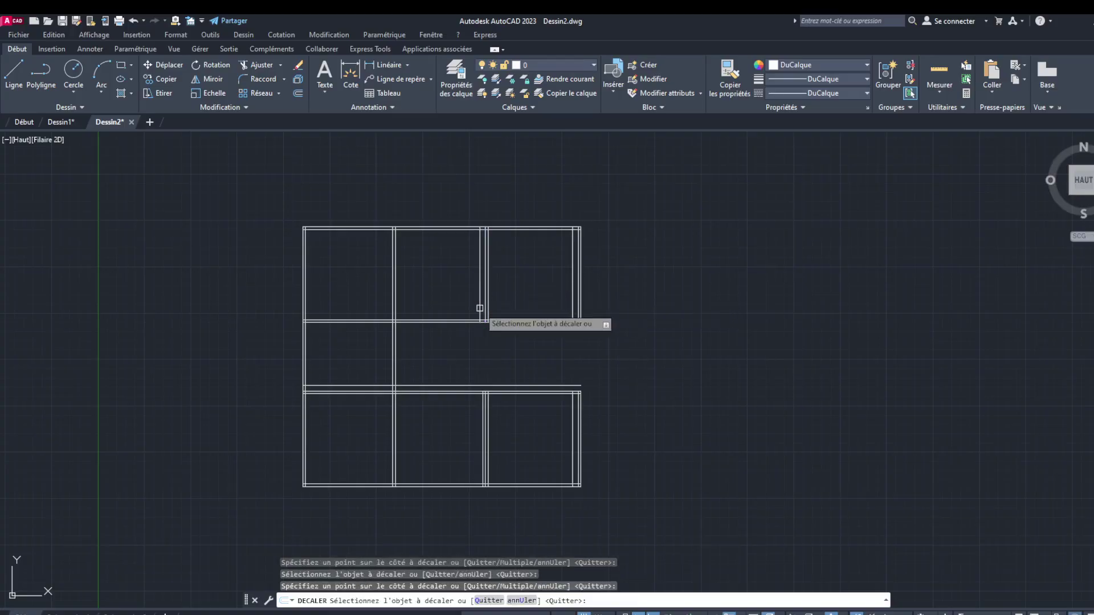
click(393, 310)
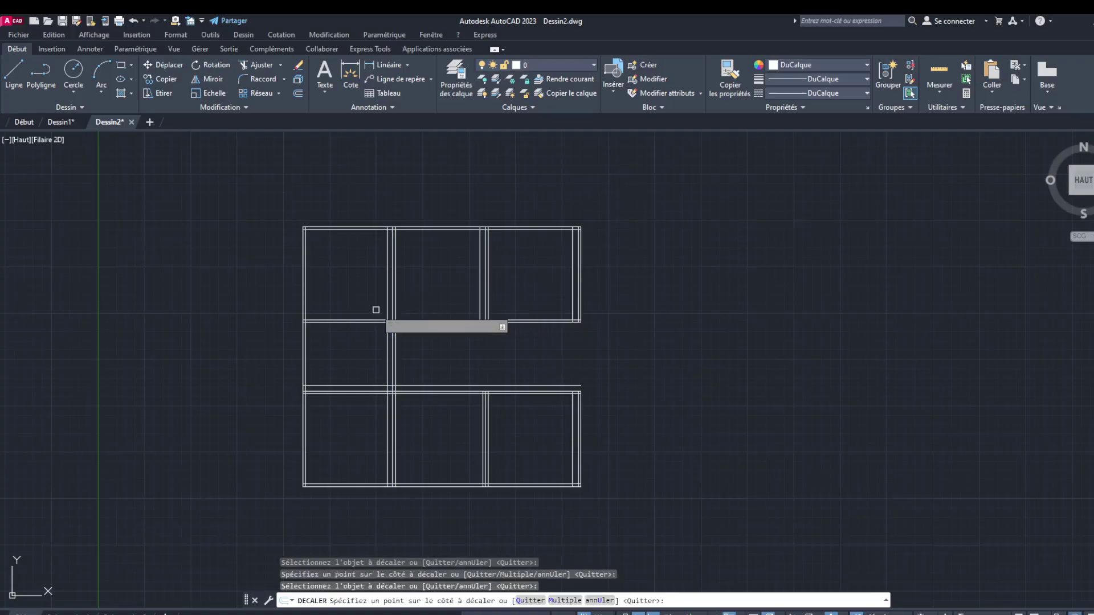
click(373, 310)
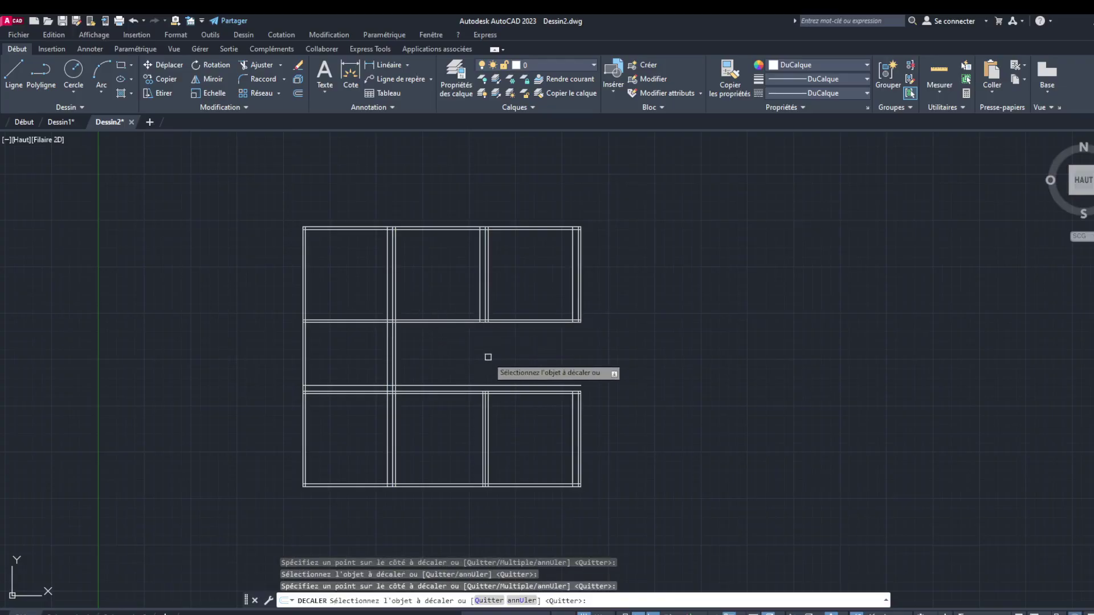
key(Escape)
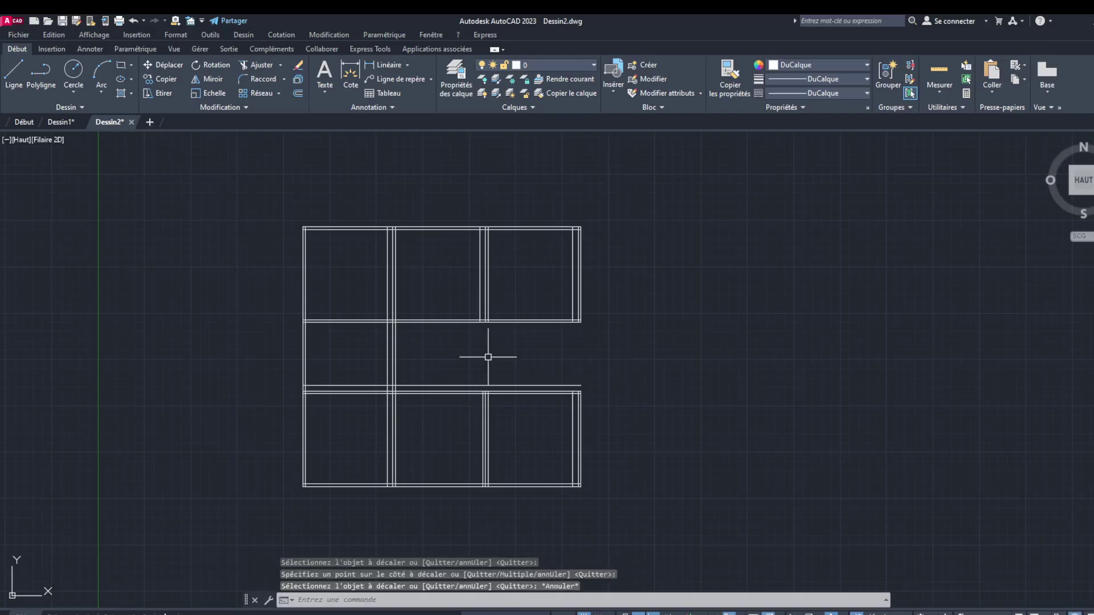
Offset the 30-spaced line beside the left vertical partition 80 further to the left
key(Return)
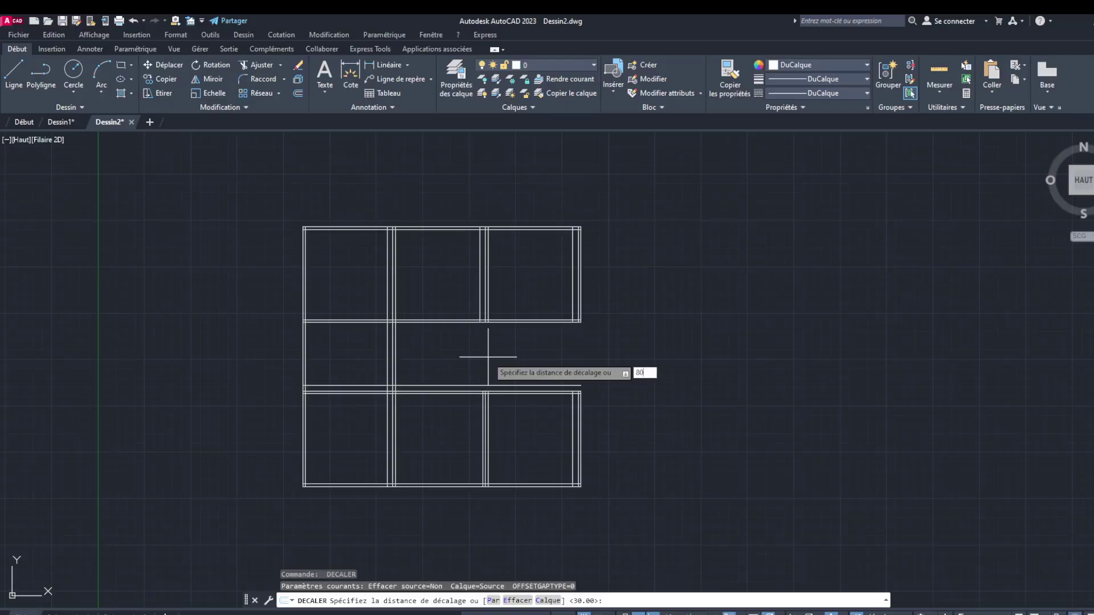
key(Return)
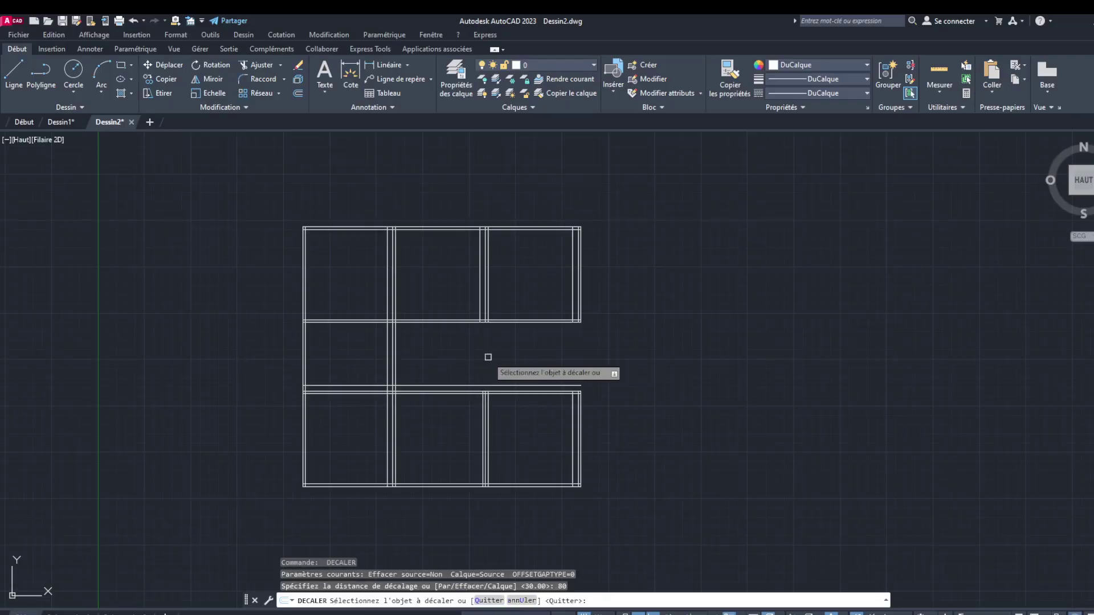
click(391, 373)
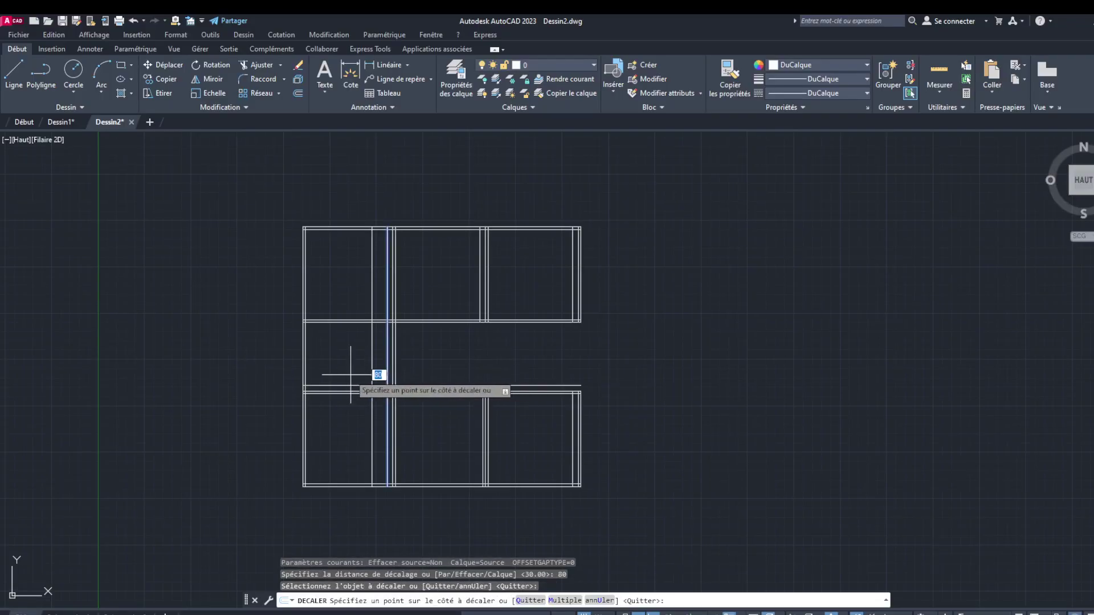
click(349, 377)
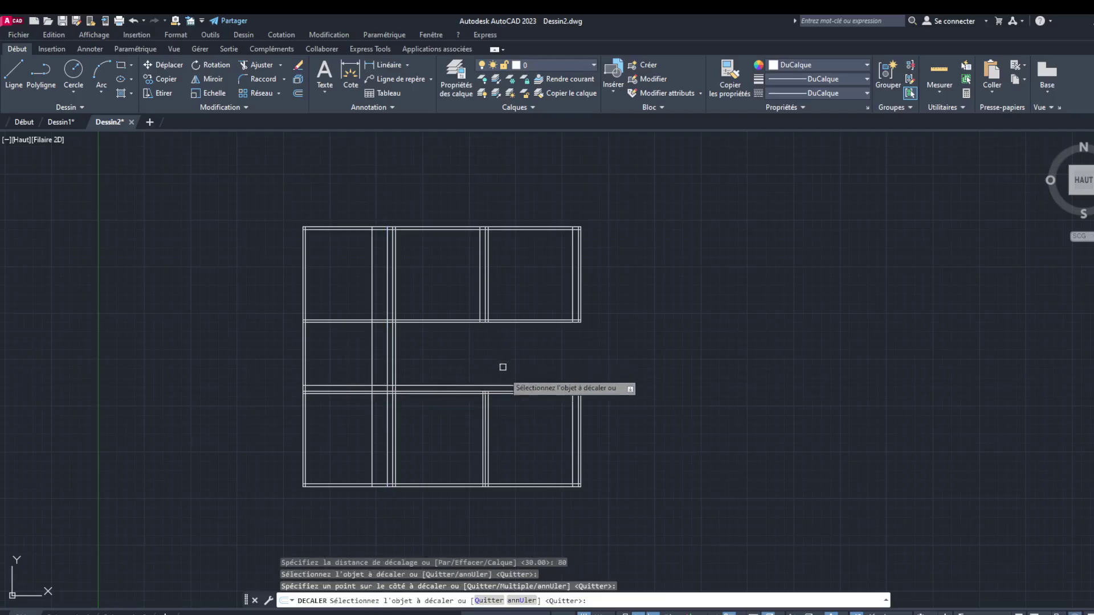
In the lower rooms, offset the 30-spaced lines of the right wall and the right vertical partition 80 further to the left
click(577, 405)
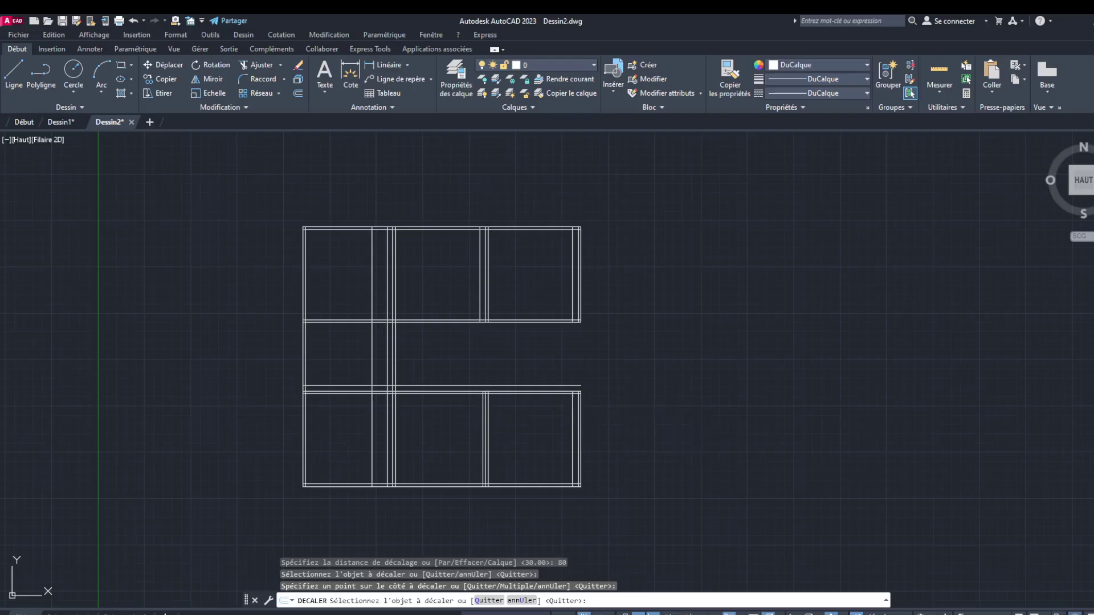
click(547, 407)
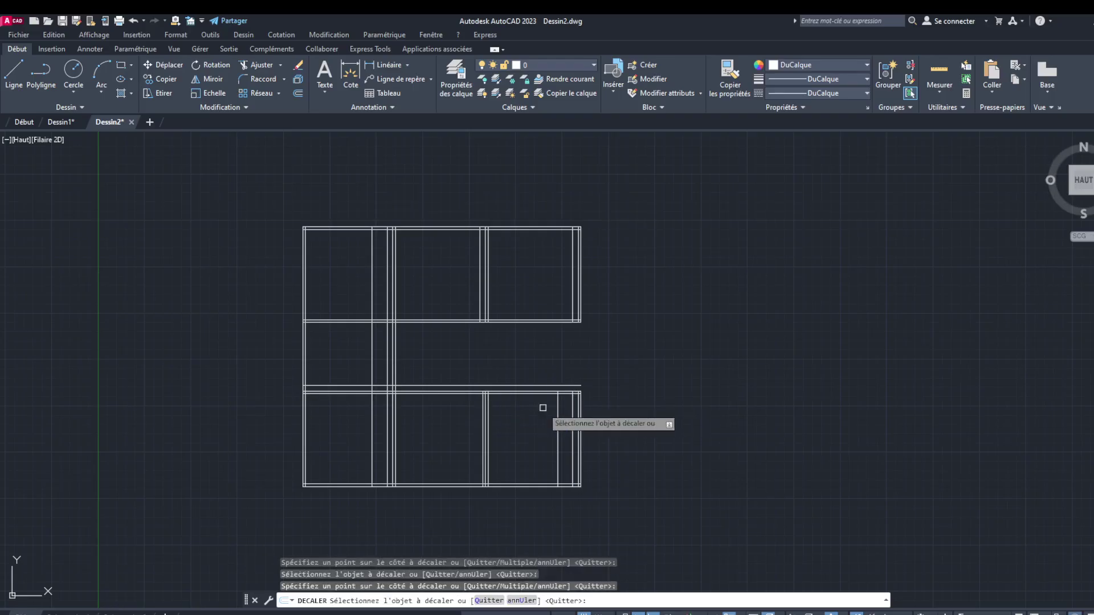
click(482, 409)
click(464, 405)
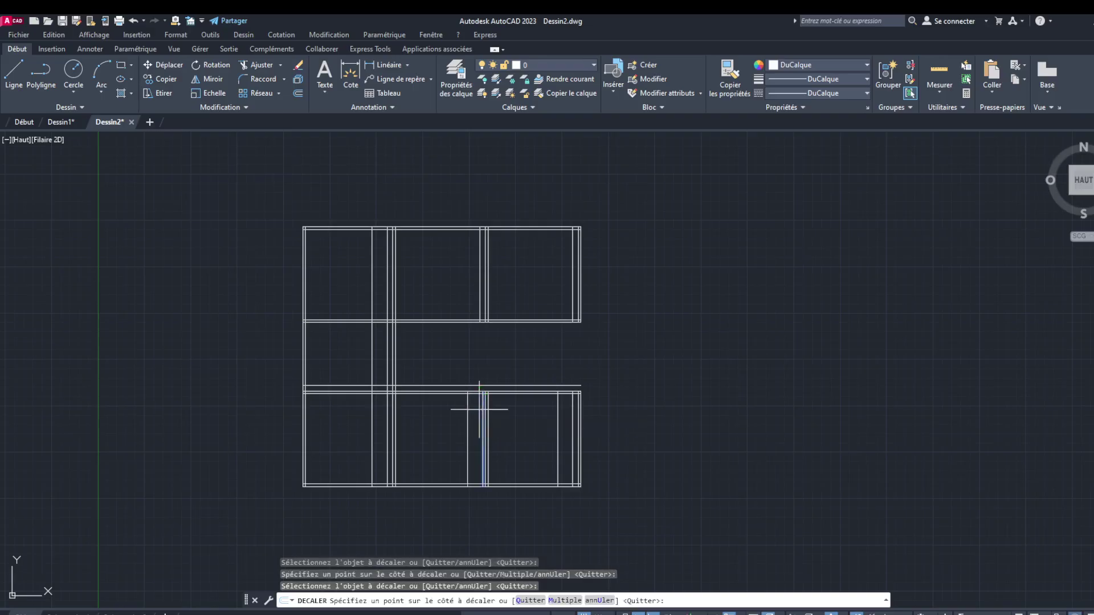
In the upper rooms, offset the 30-spaced lines of the right vertical partition and the right wall 80 further to the left
click(480, 318)
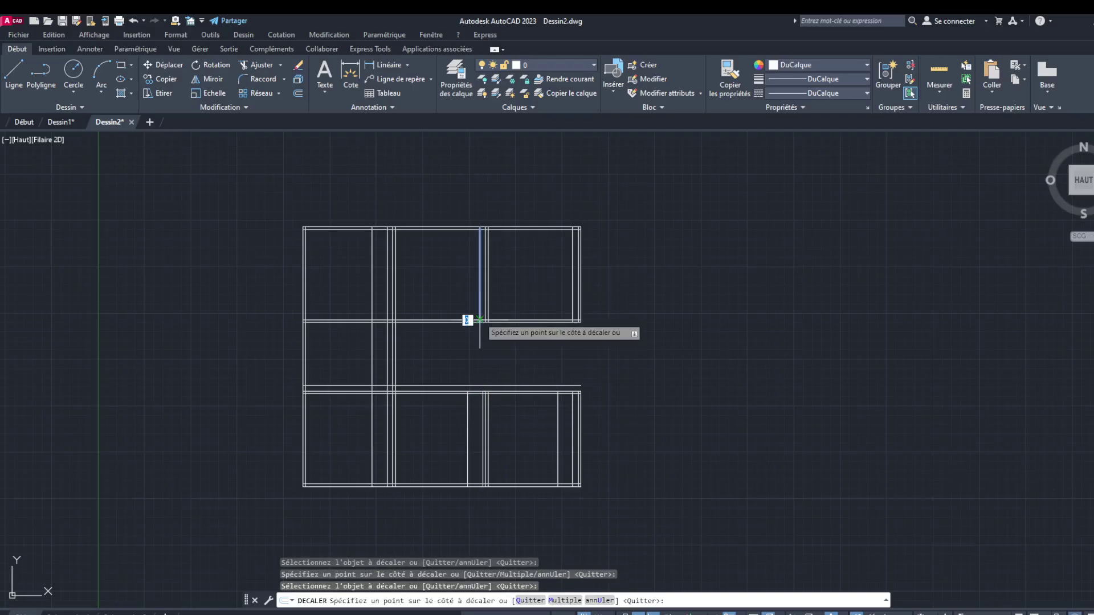
click(565, 319)
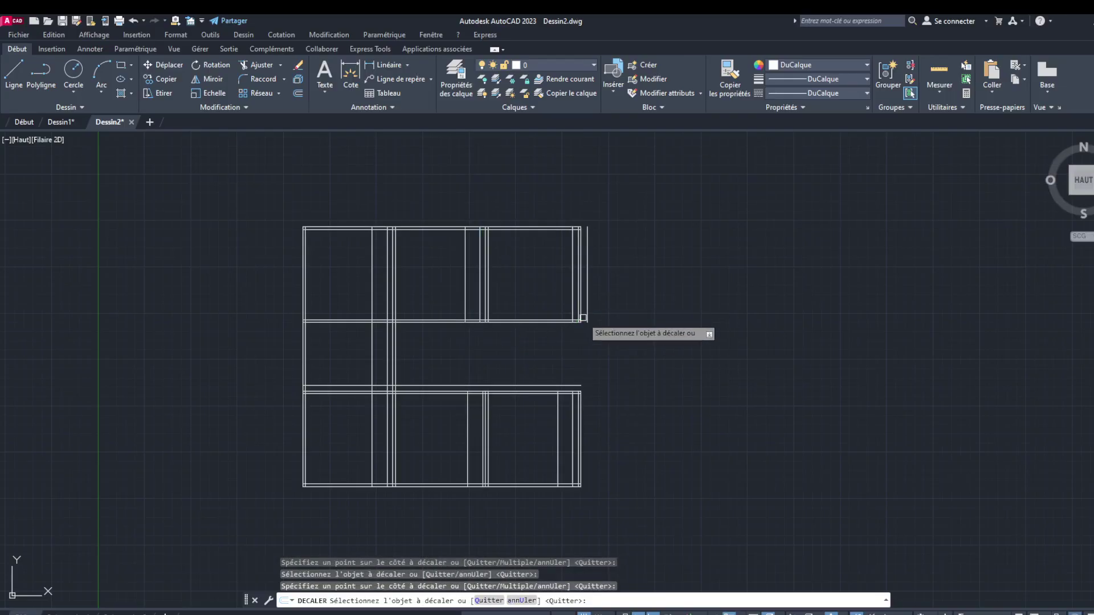
click(570, 314)
click(516, 328)
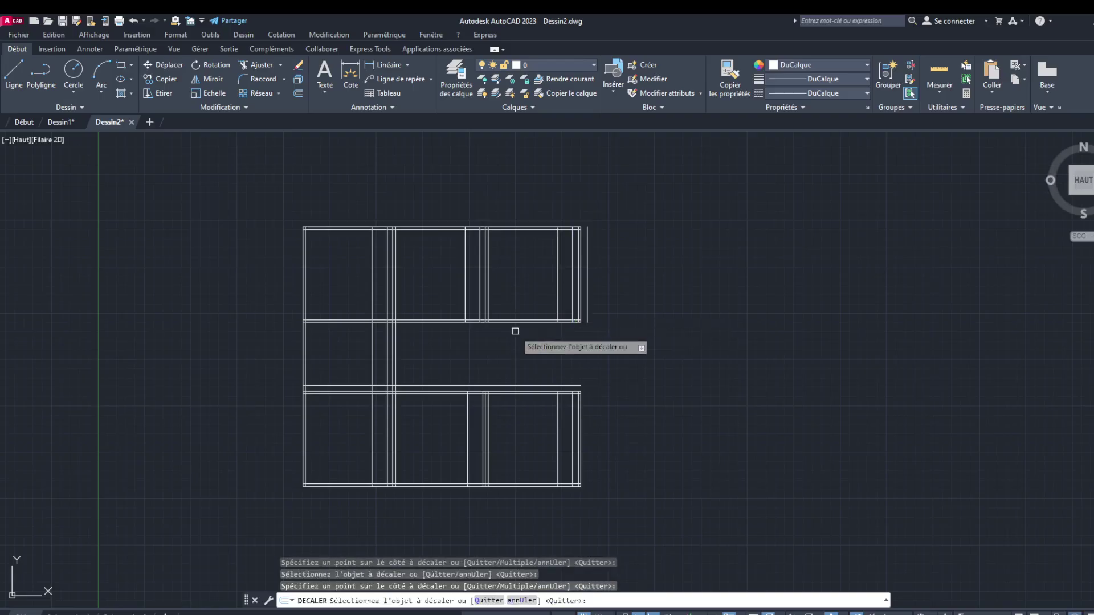
key(Escape)
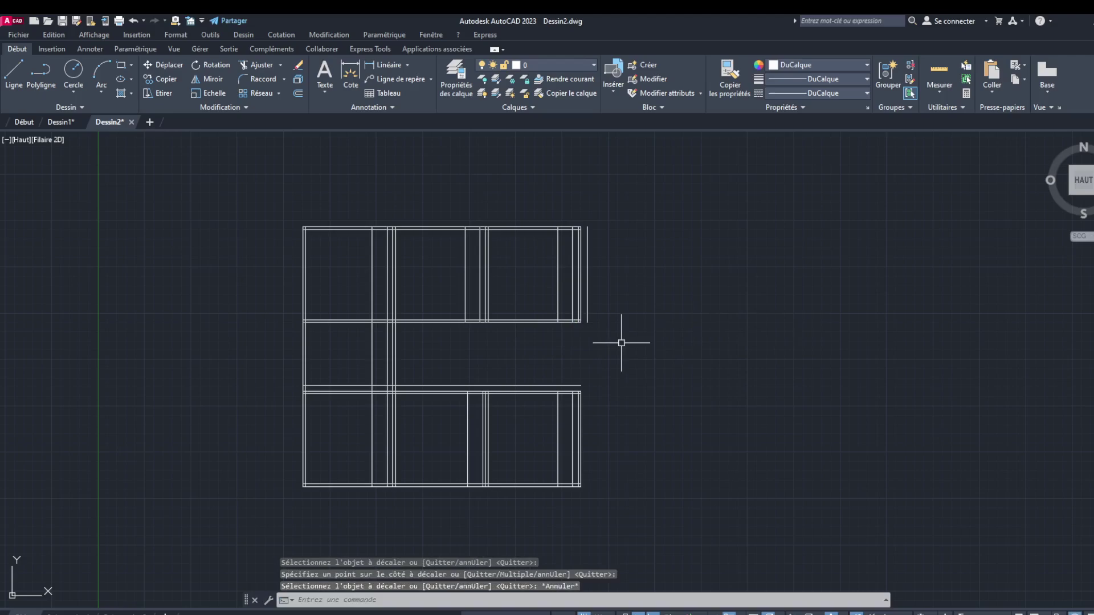
Trim away the stray line outside the right wall and cut the upper-right room's corridor-side opening, removing its marker lines
text(PR)
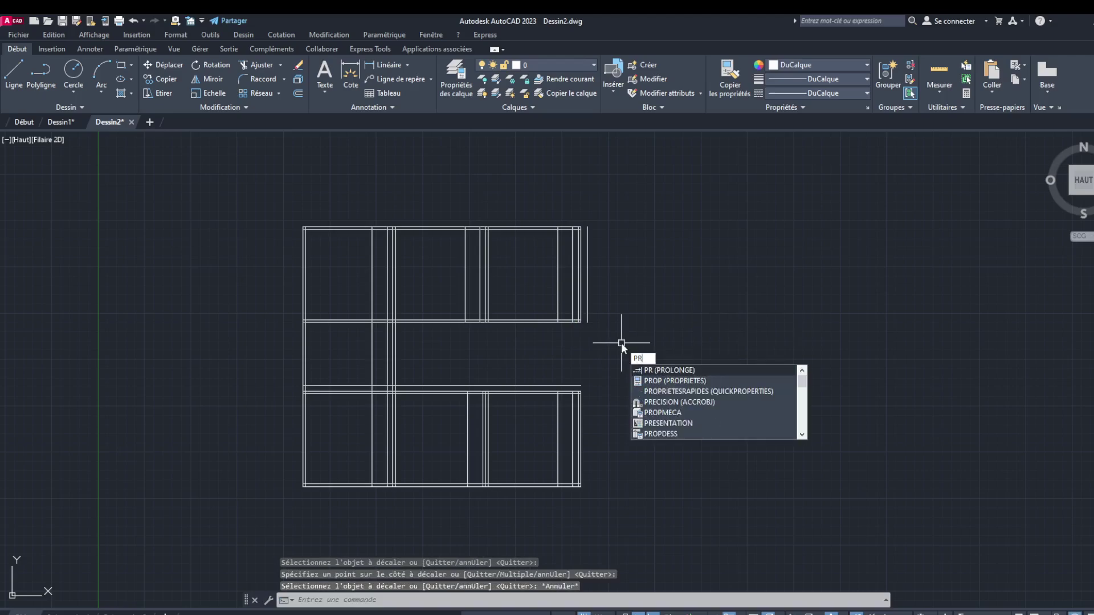
key(Return)
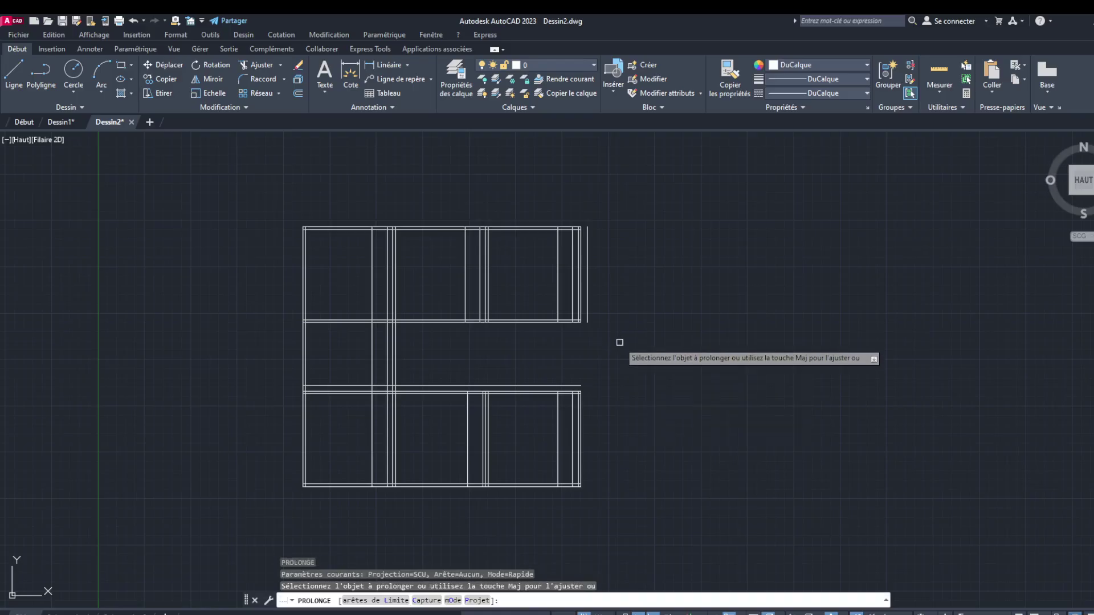
shift+click(587, 311)
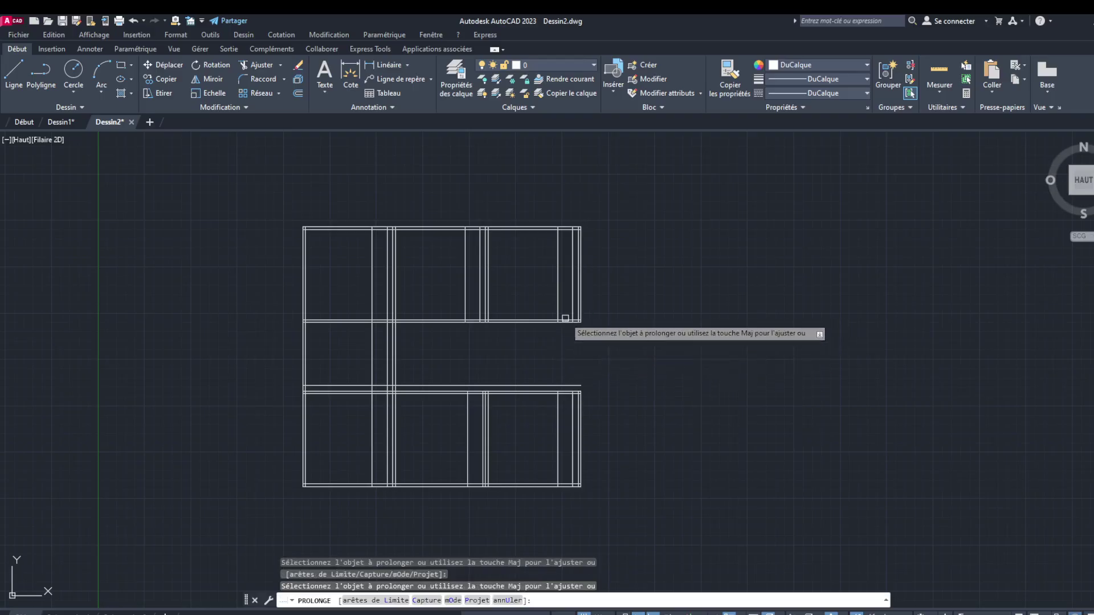
shift+click(565, 321)
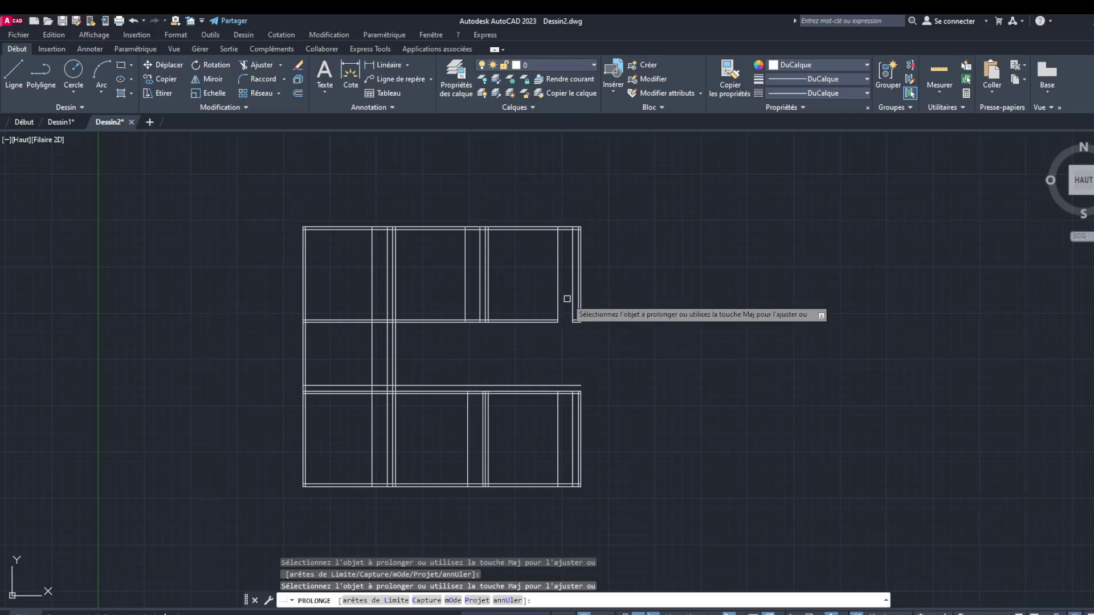
shift+click(560, 296)
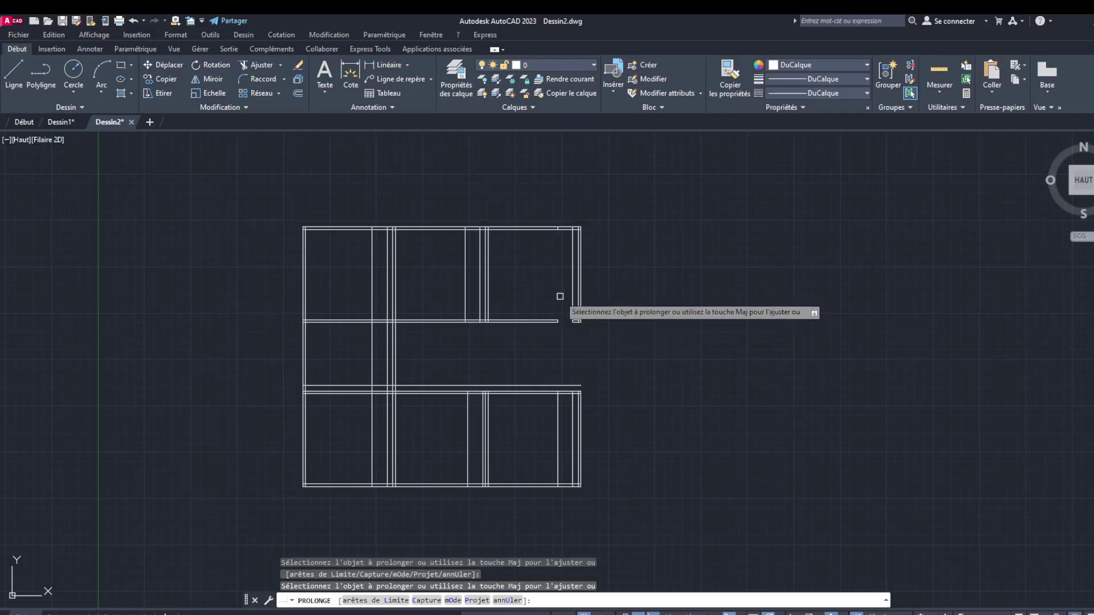
shift+click(572, 292)
Trim the upper middle room's corridor-side opening beside the right vertical partition and remove its two marker lines
shift+click(488, 290)
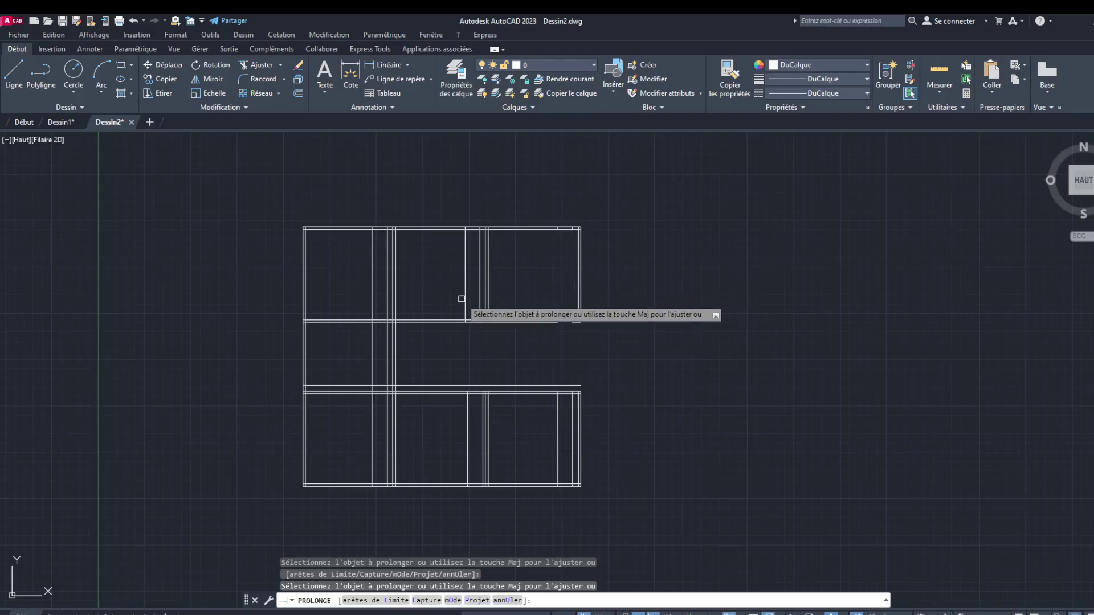
shift+click(463, 297)
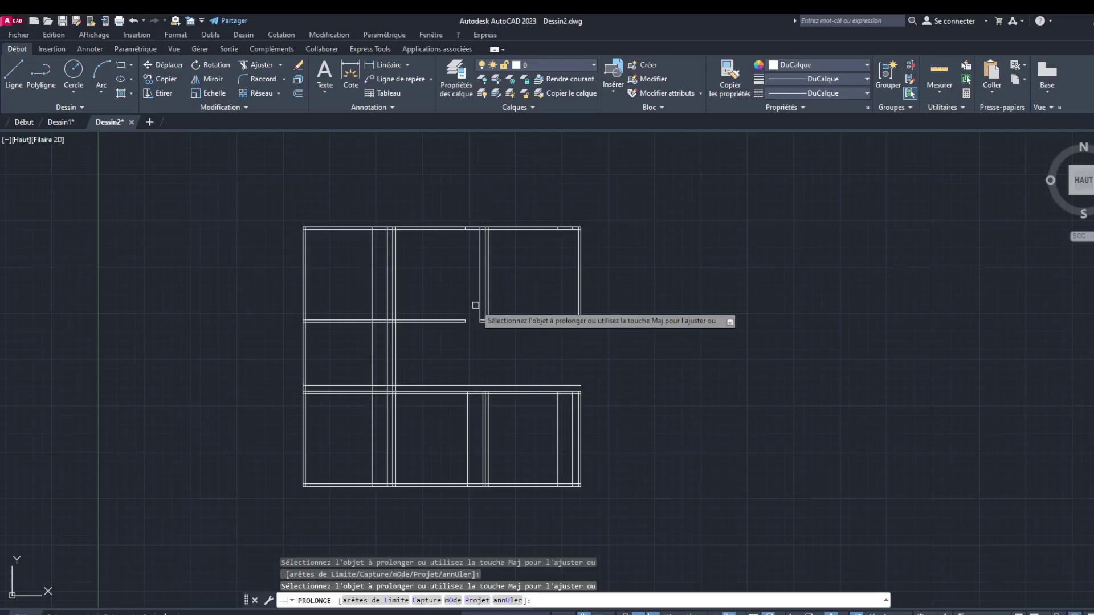
shift+click(477, 297)
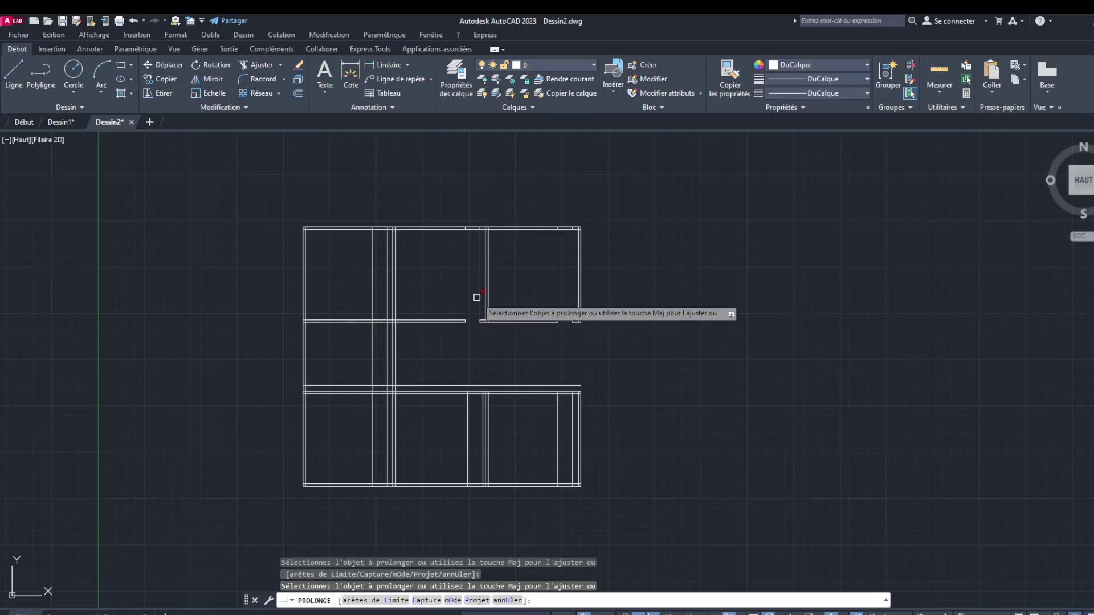
Trim the corridor-side openings of the lower right and lower middle rooms, their marker lines and the extra line along the corridor
shift+click(570, 425)
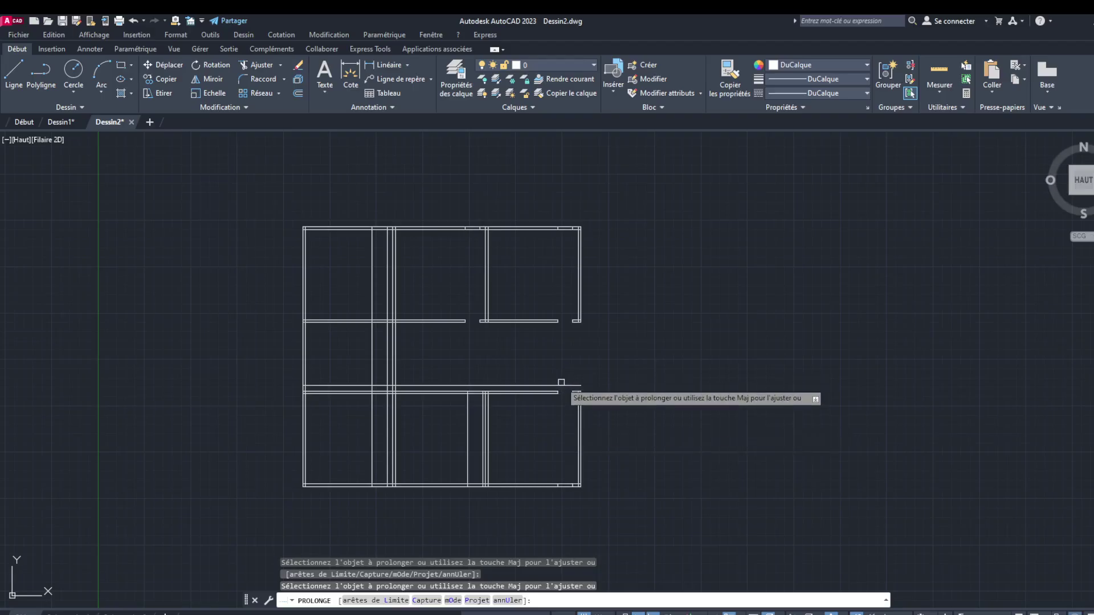
shift+click(561, 385)
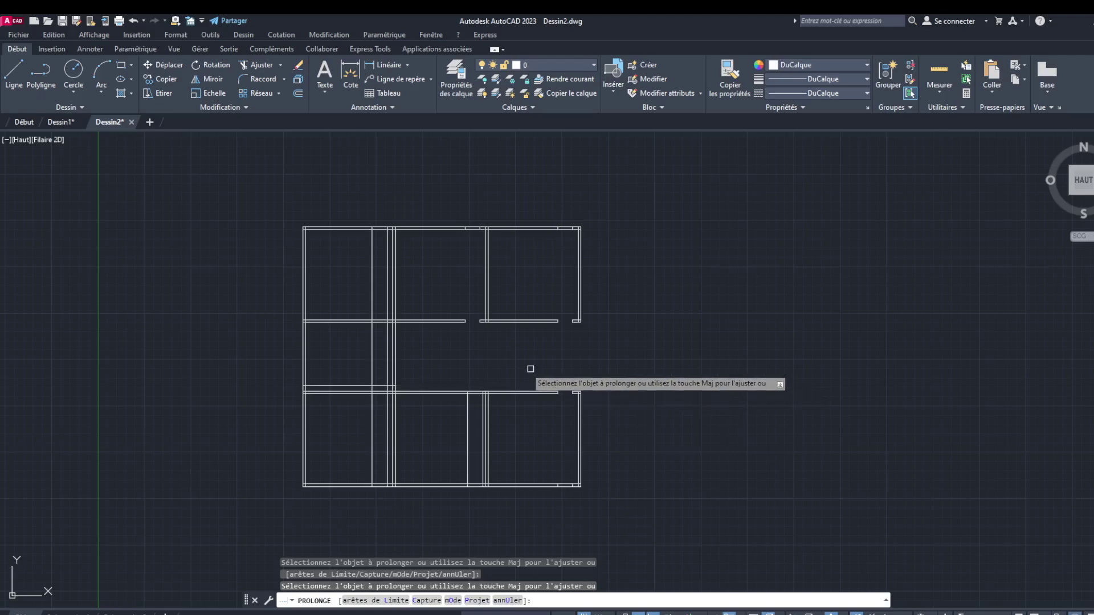
shift+click(468, 430)
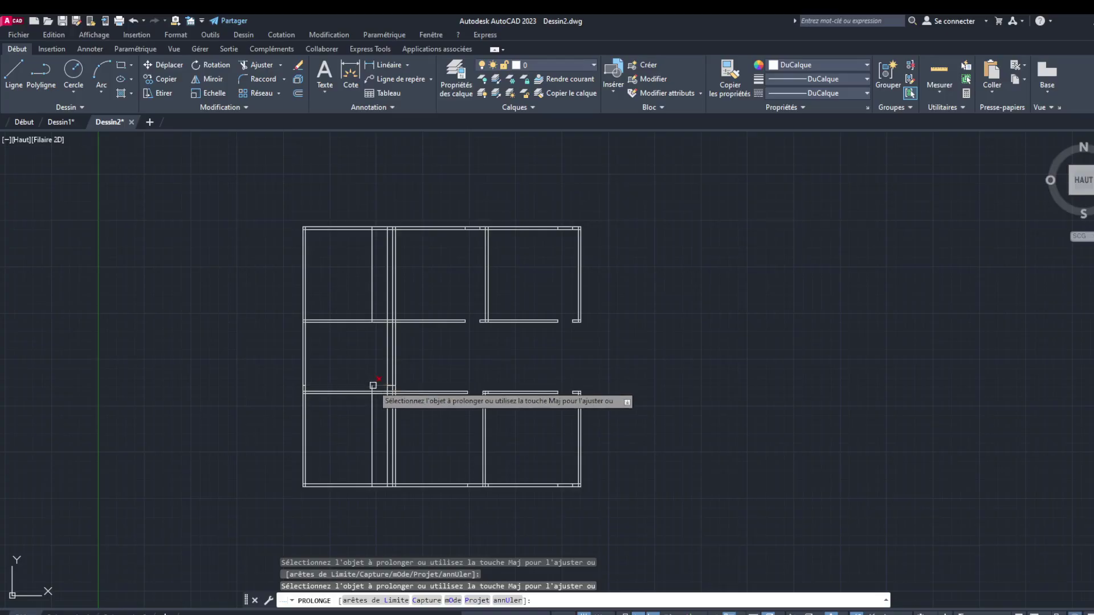
Trim the lower-left room's corridor-side opening and remove its marker lines from the room and the corridor
click(368, 412)
click(368, 415)
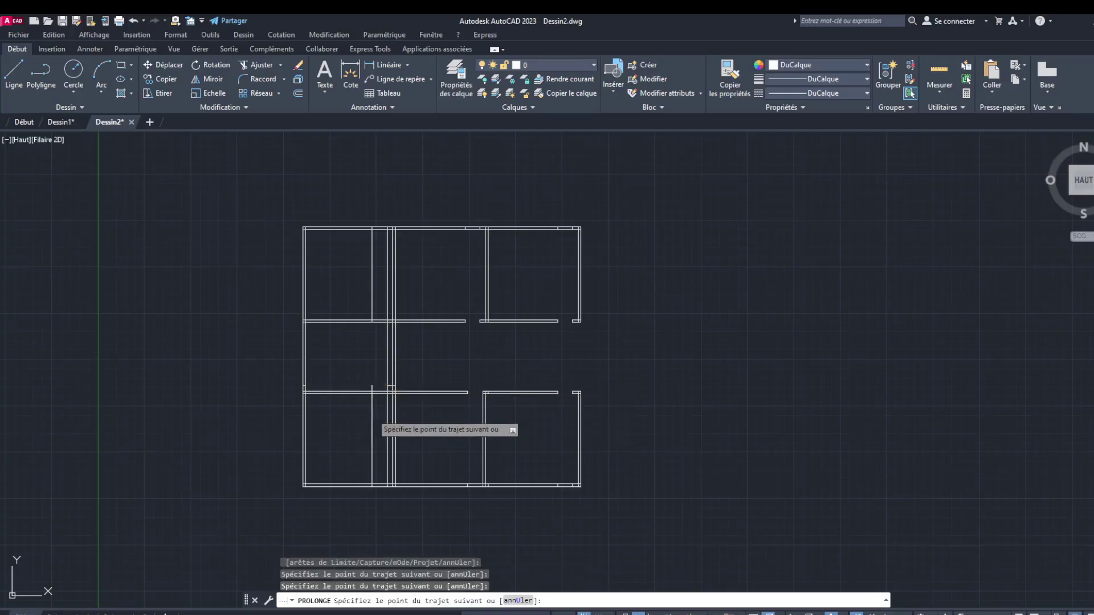
key(Return)
shift+click(384, 412)
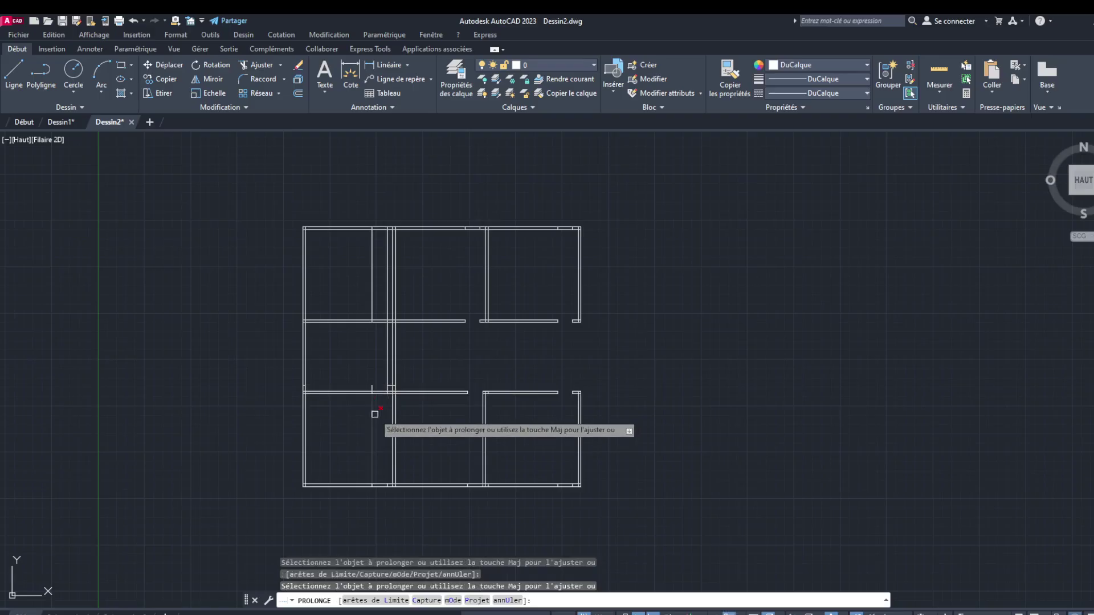
shift+click(380, 393)
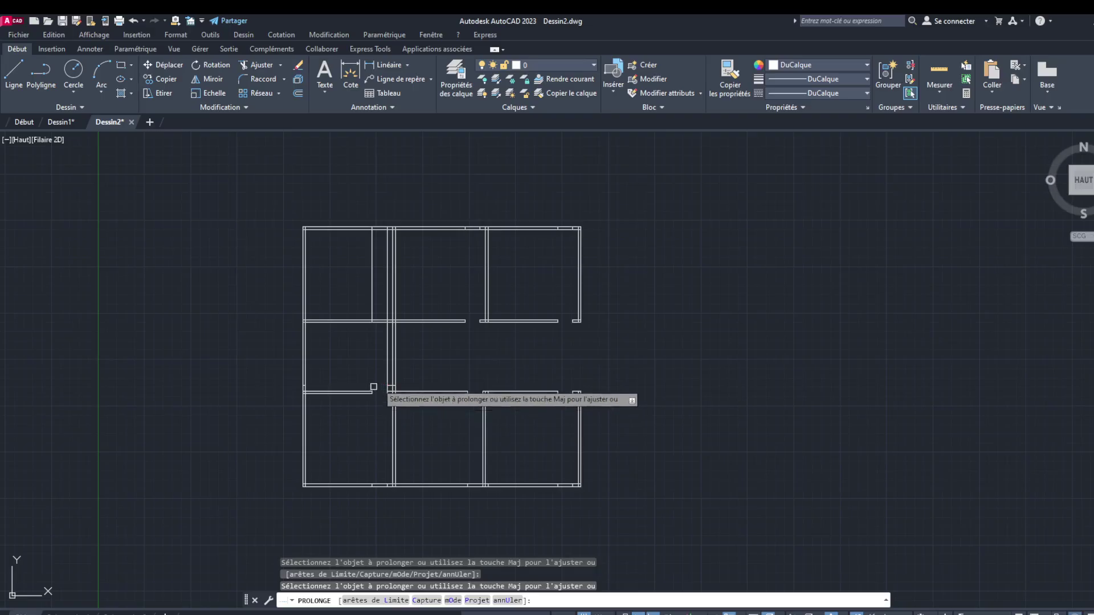
shift+click(387, 380)
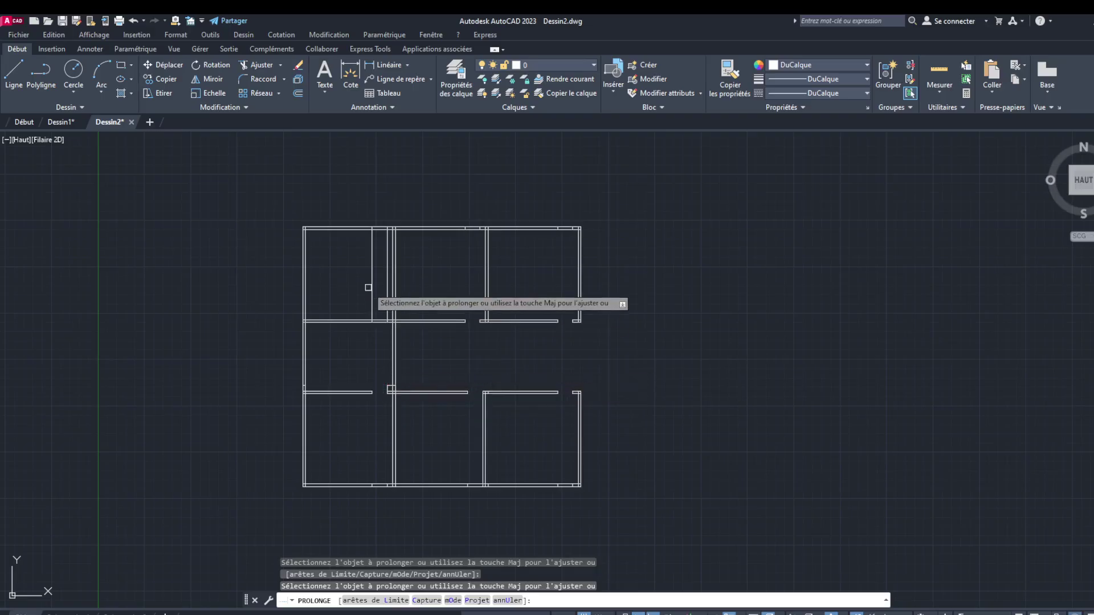
Trim the upper-left room's corridor-side opening and marker lines, plus the three top wall openings and the left and right bottom wall openings
shift+click(372, 288)
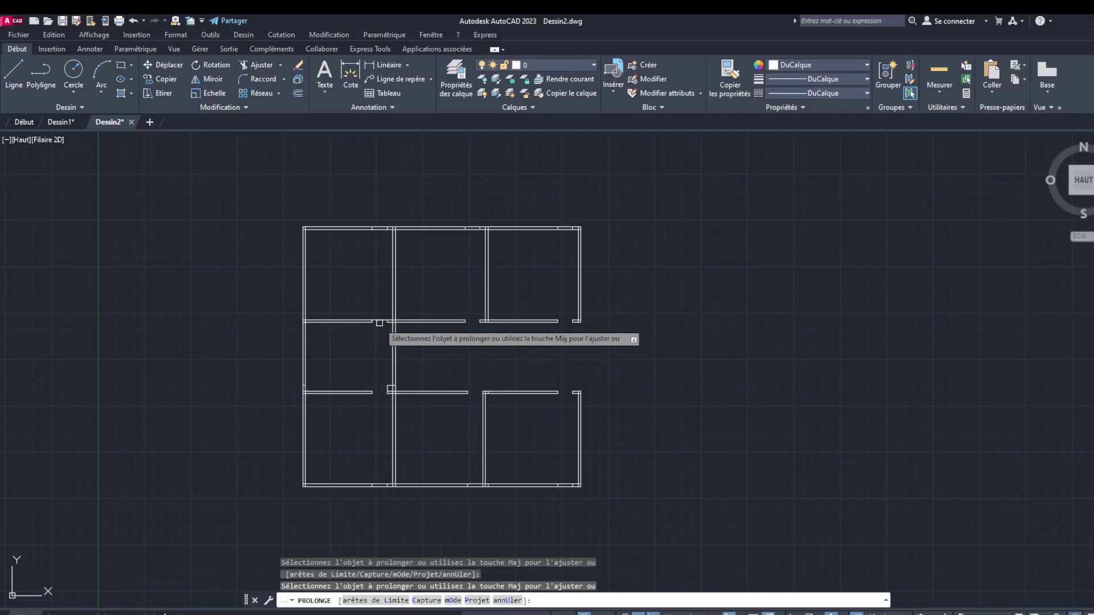
shift+click(380, 322)
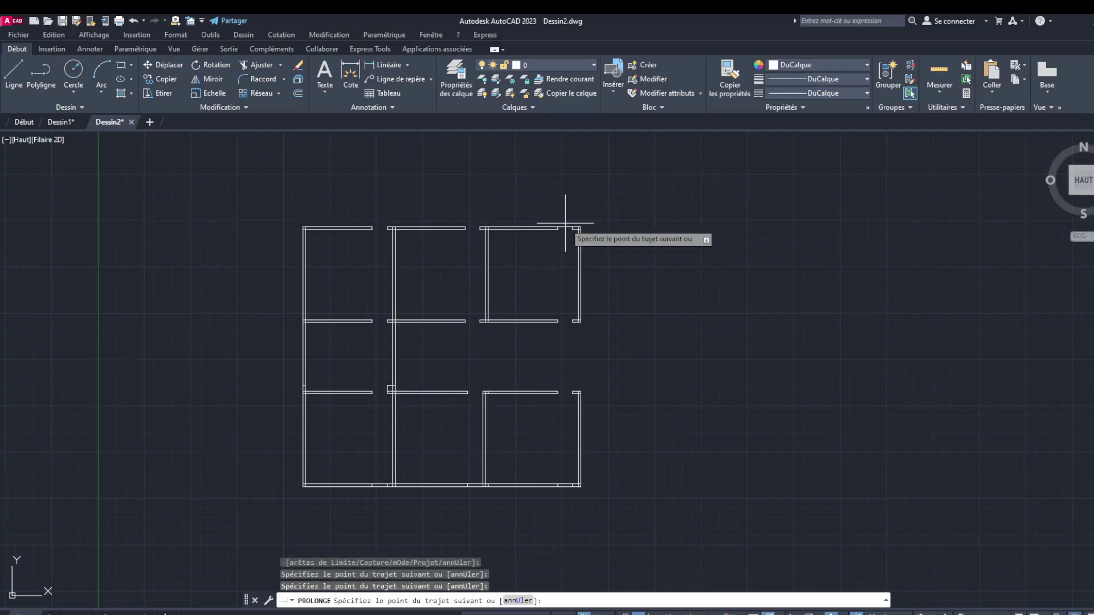
key(Return)
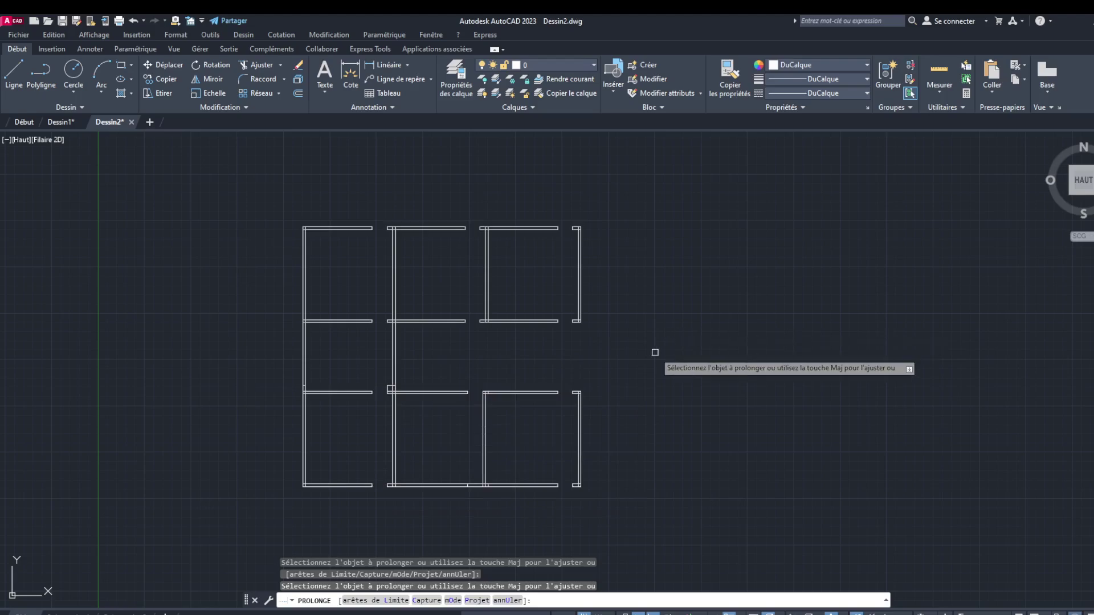
Trim the overlapping lines where the upper rooms' right vertical partition meets the upper corridor wall
scroll(593, 327, up, 6)
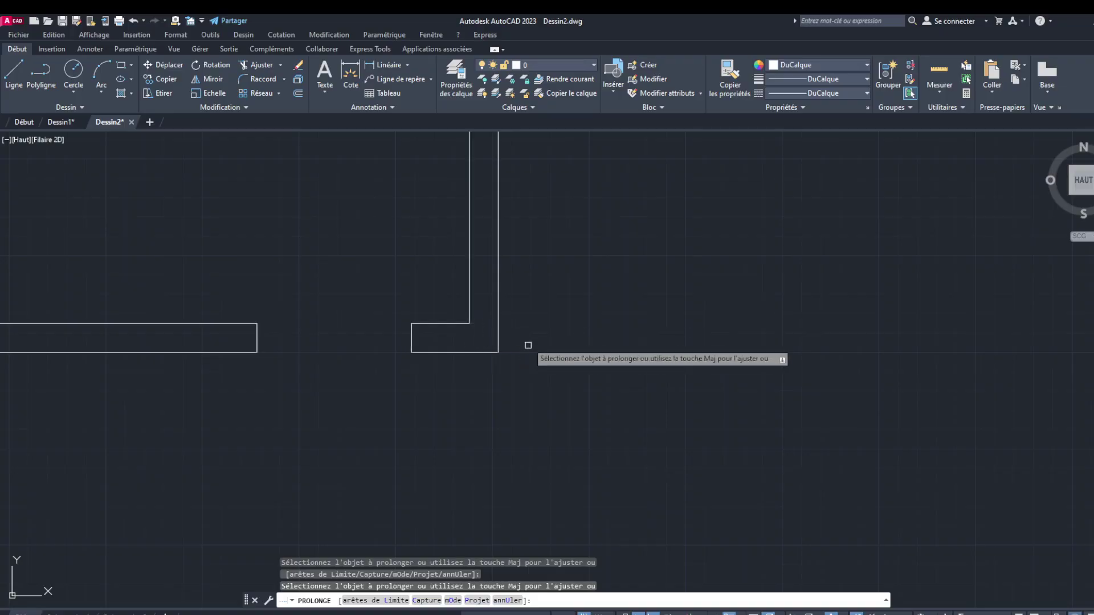
scroll(512, 342, down, 6)
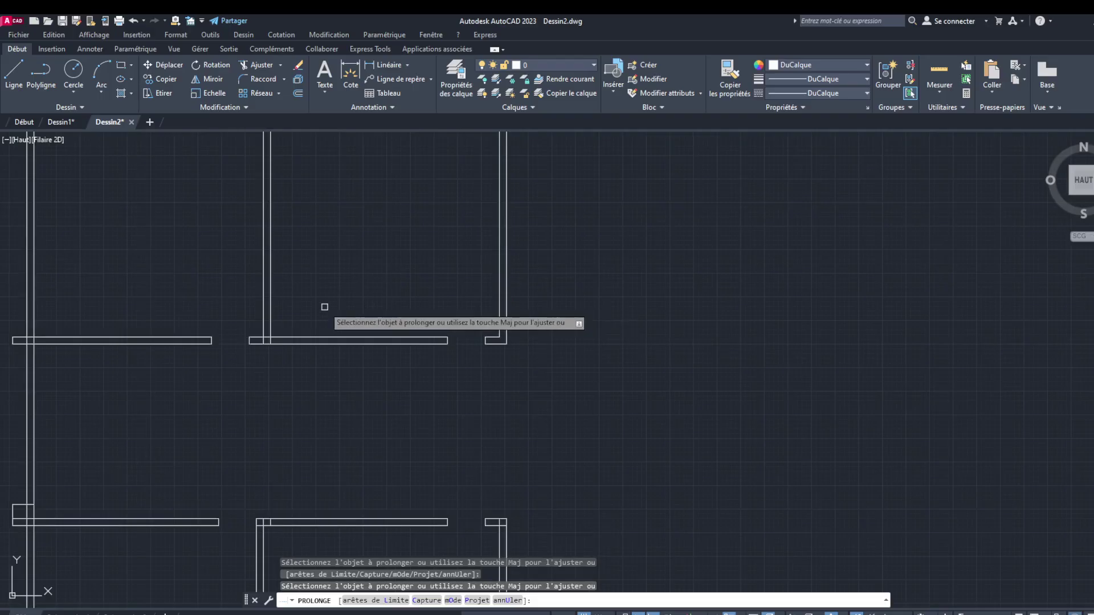
scroll(267, 340, up, 10)
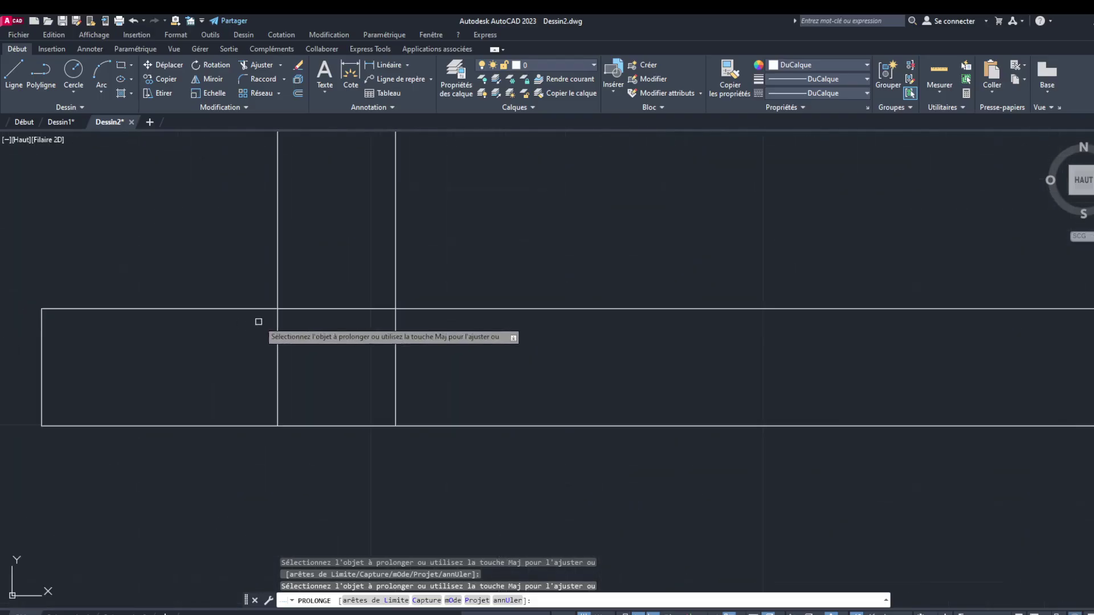
shift+click(310, 309)
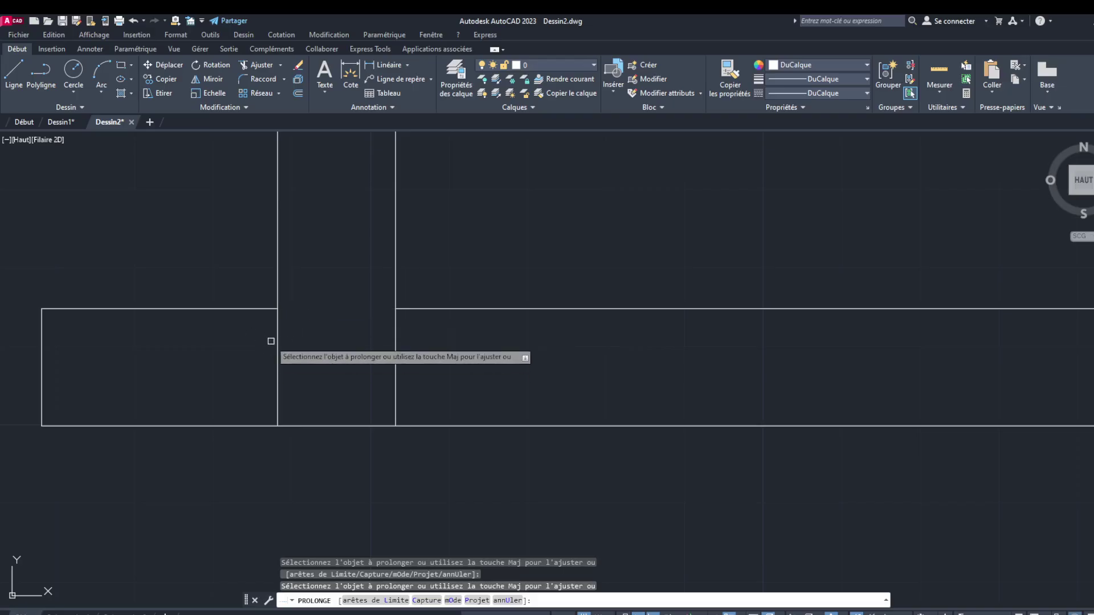
shift+click(276, 337)
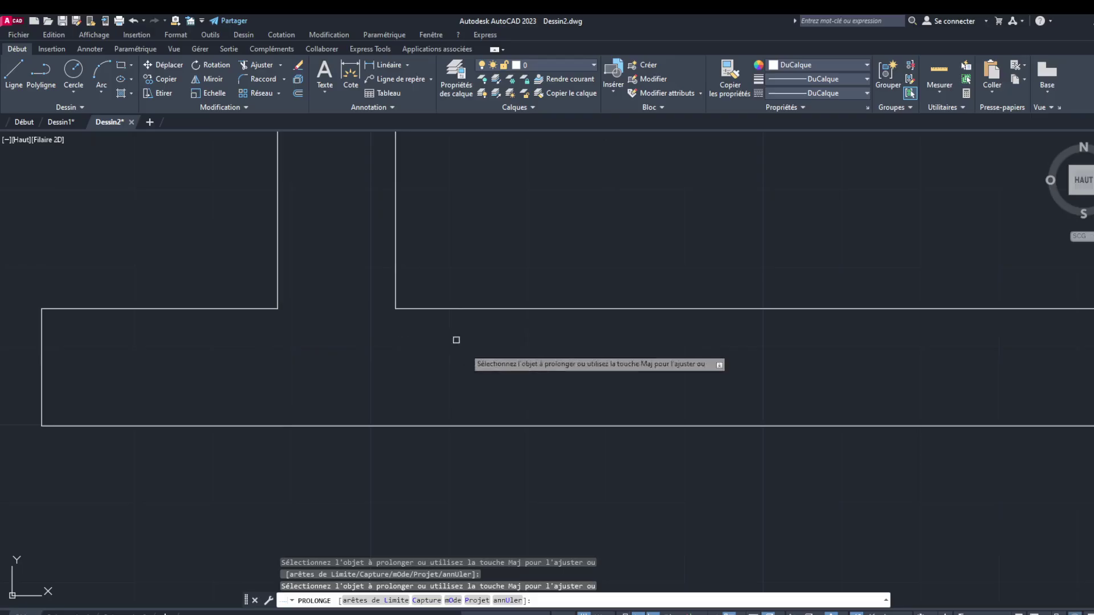
Trim the overlapping lines where the left vertical partition crosses the upper corridor wall
scroll(454, 340, down, 10)
scroll(427, 356, up, 10)
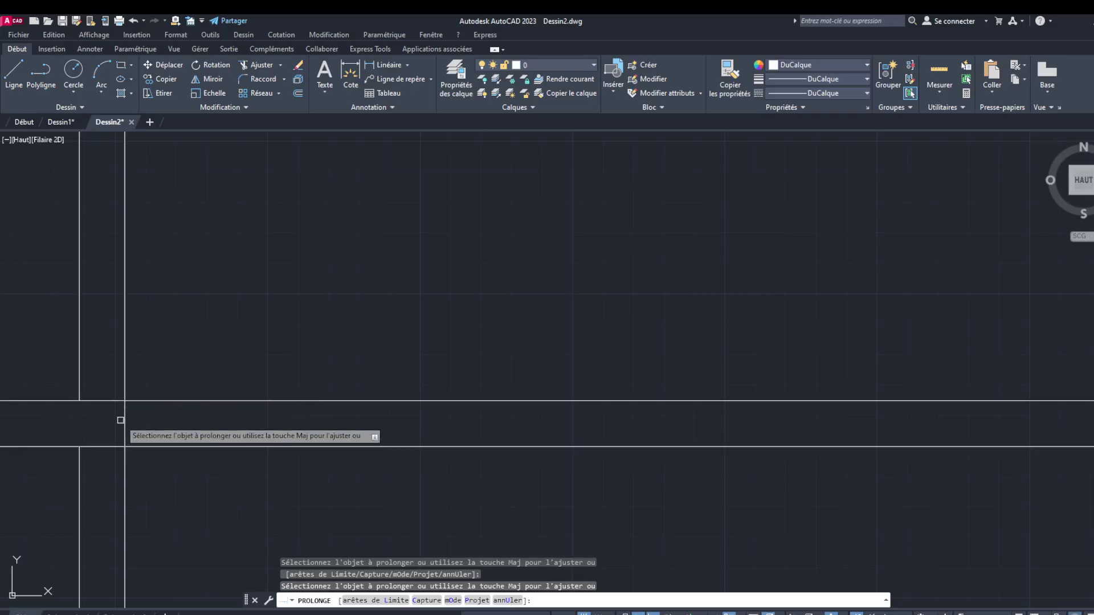
click(120, 420)
key(Return)
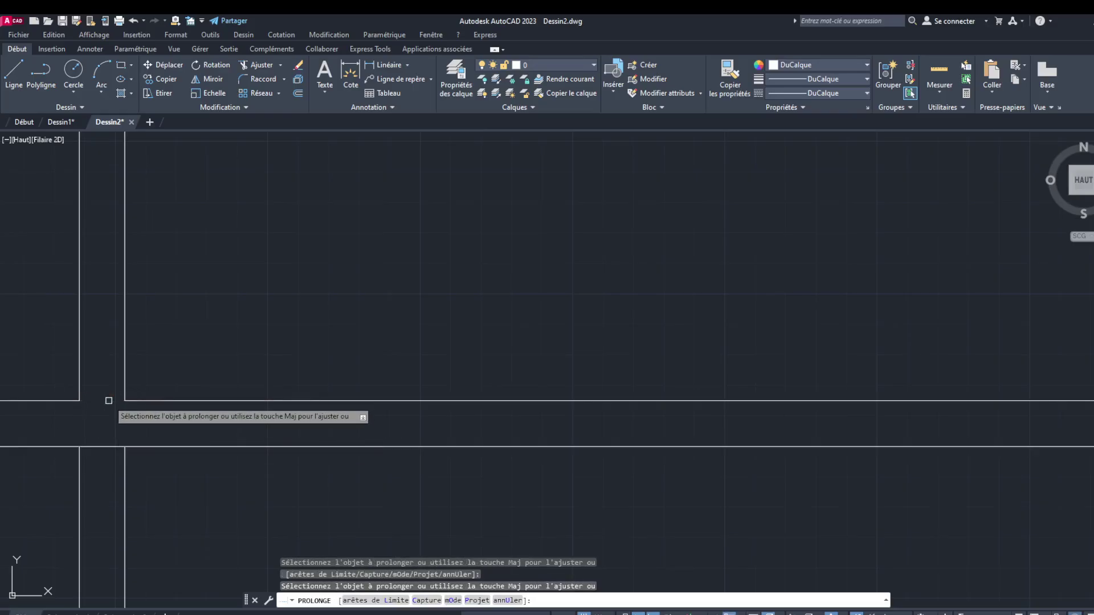
click(106, 450)
key(Return)
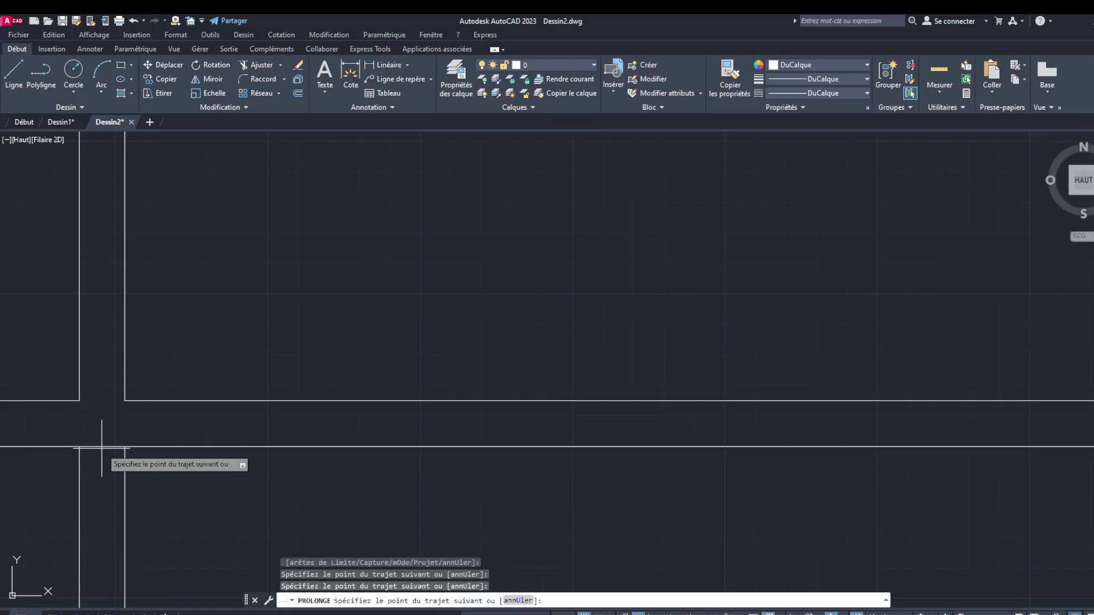
scroll(108, 399, down, 5)
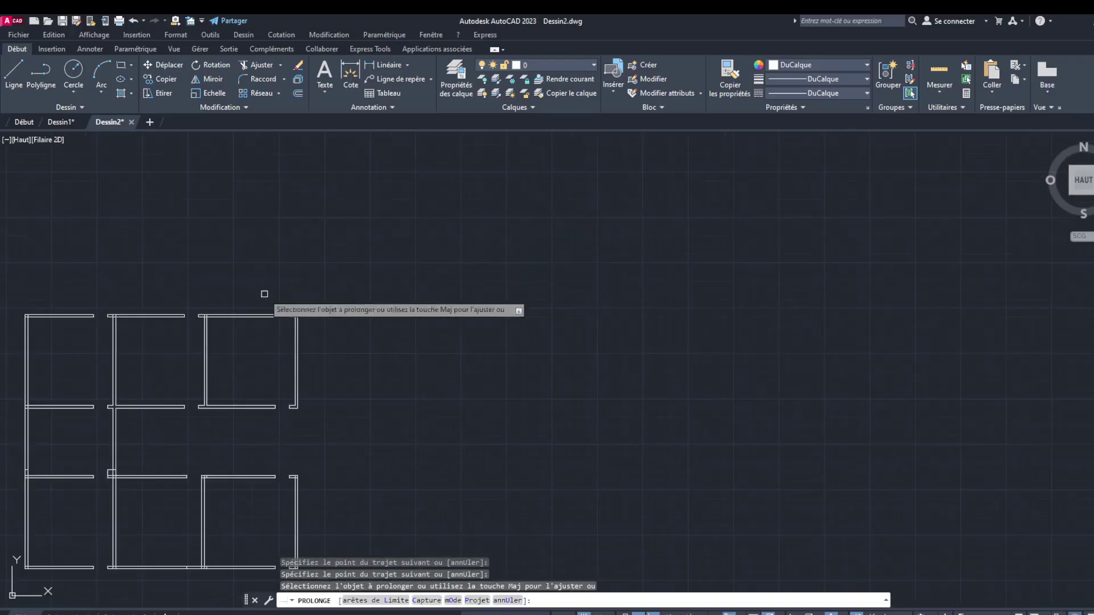
Trim the overlapping inner lines at the plan's upper-right corner, where the top wall meets the right wall
scroll(232, 317, up, 6)
scroll(564, 359, down, 6)
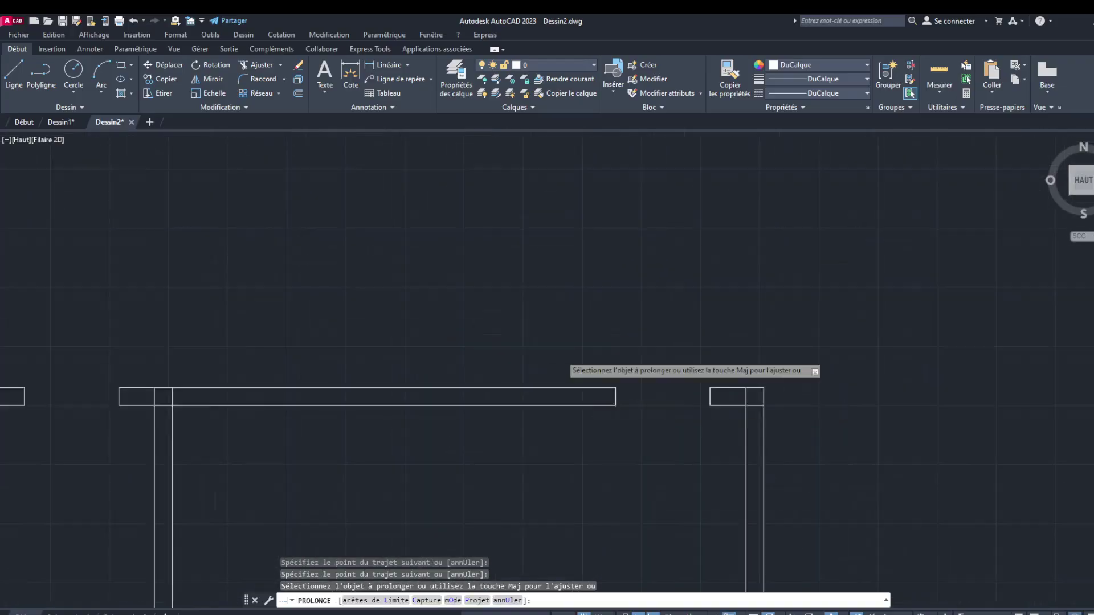
scroll(701, 387, up, 6)
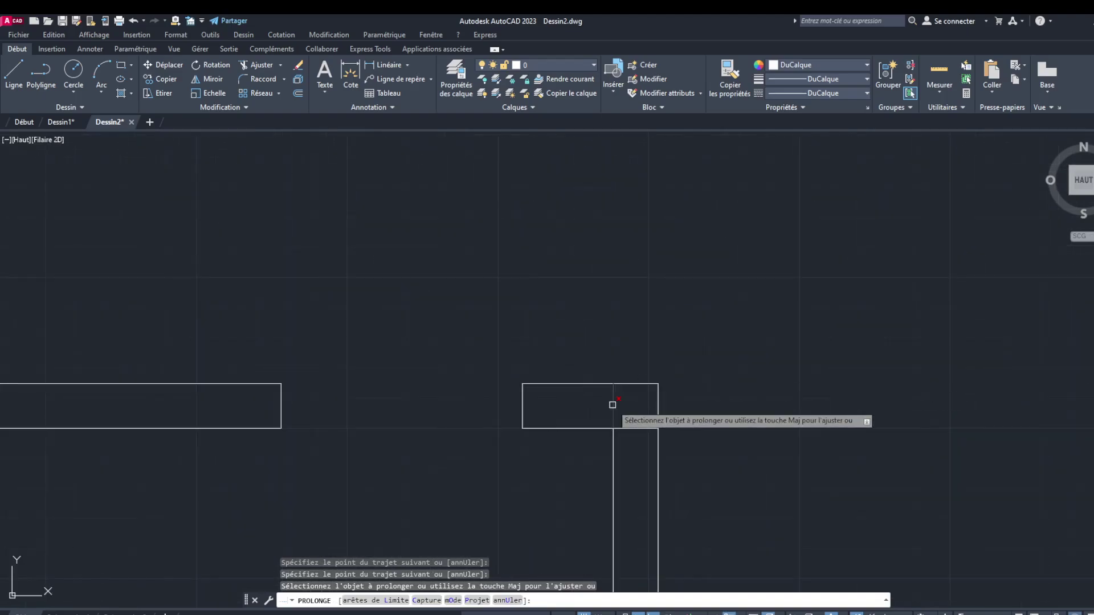
shift+click(613, 405)
shift+click(644, 423)
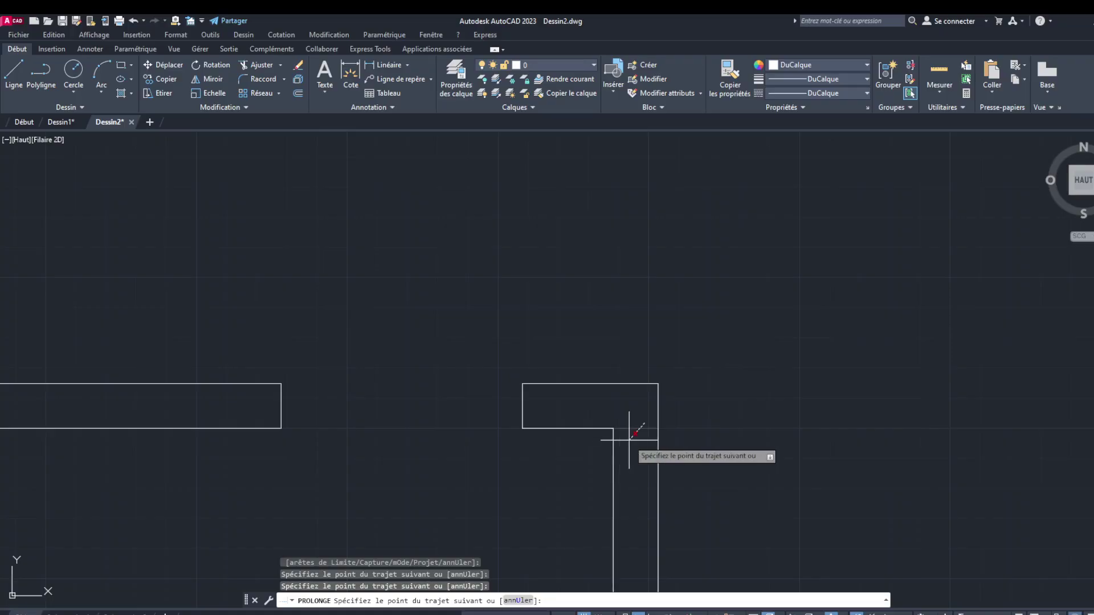
key(Return)
Trim the overlapping lines where the right vertical partition of the upper rooms meets the top wall
scroll(119, 463, up, 5)
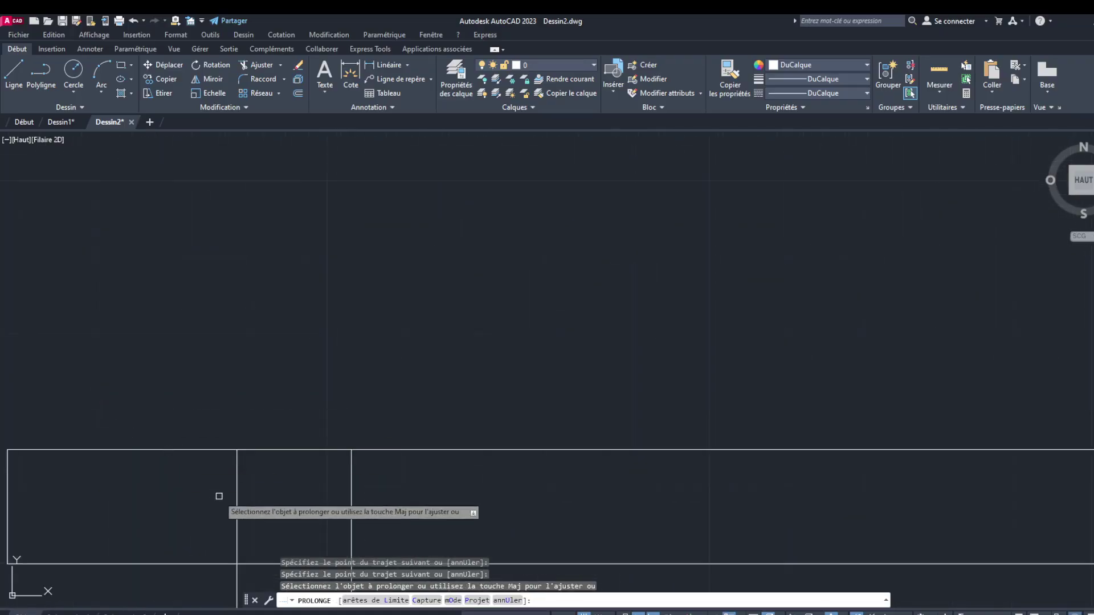
click(239, 454)
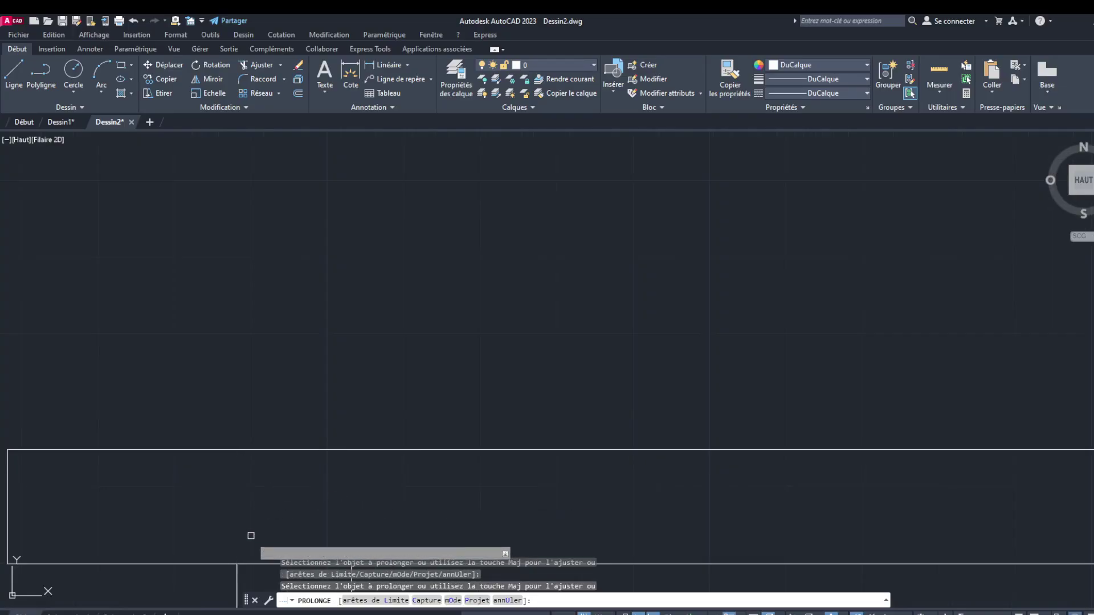
scroll(315, 247, down, 5)
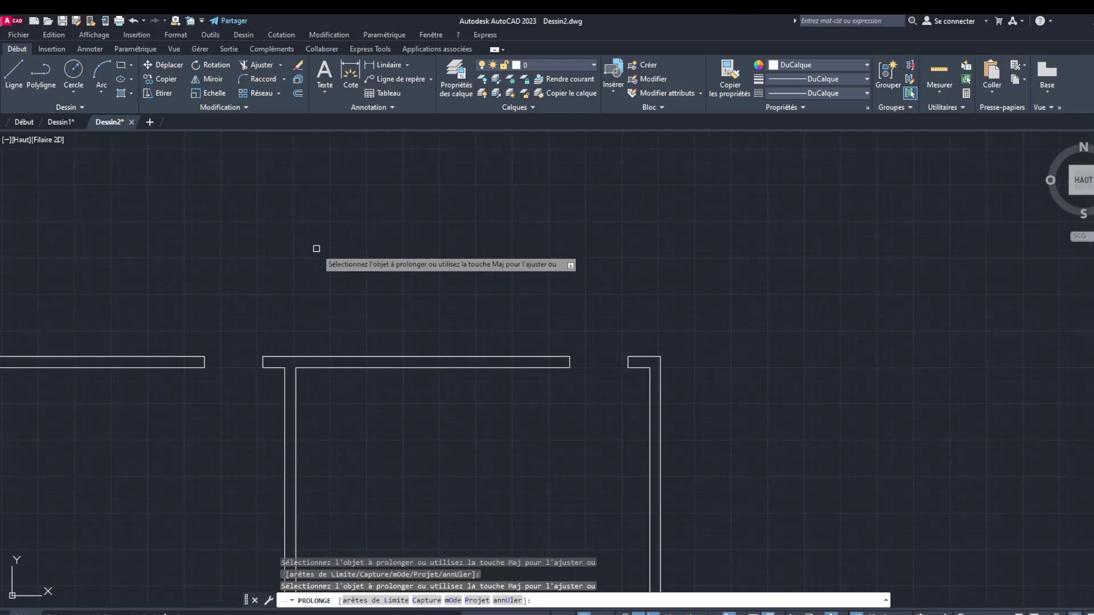
Trim the overlapping lines where the left vertical partition meets the top wall
scroll(188, 282, up, 5)
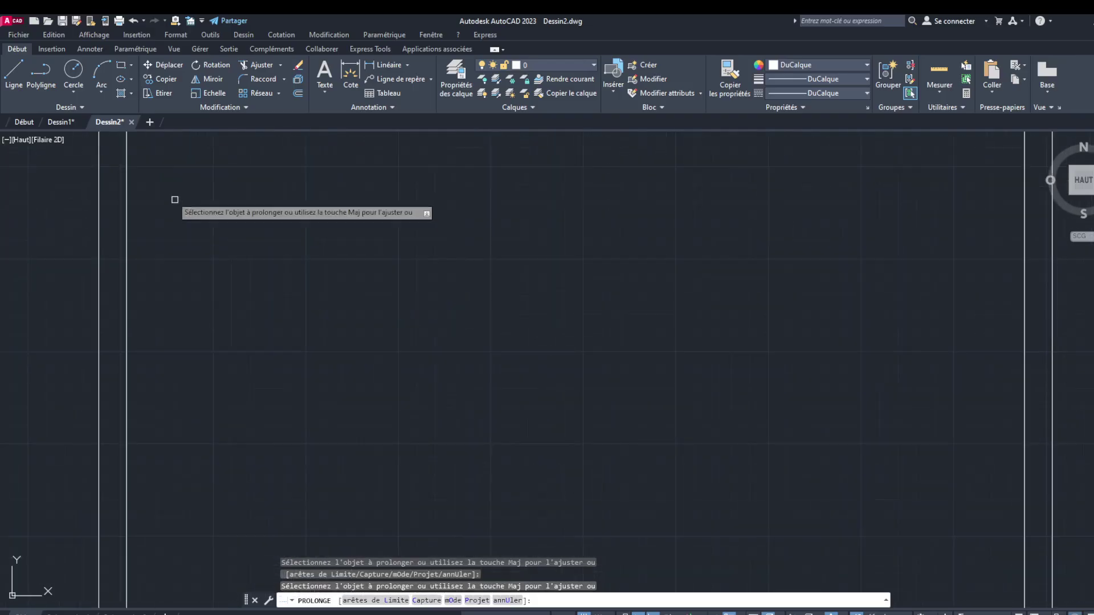
scroll(173, 200, down, 3)
scroll(185, 190, up, 3)
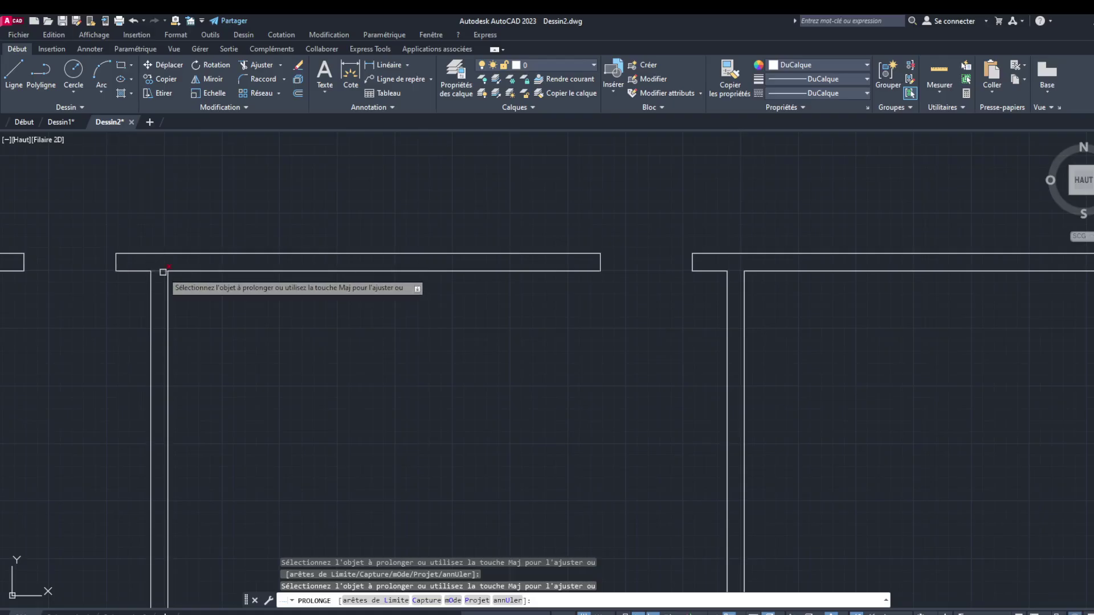
scroll(161, 265, down, 5)
Trim the overlapping inner lines at the plan's upper-left corner, where the top wall meets the left wall
scroll(86, 233, up, 5)
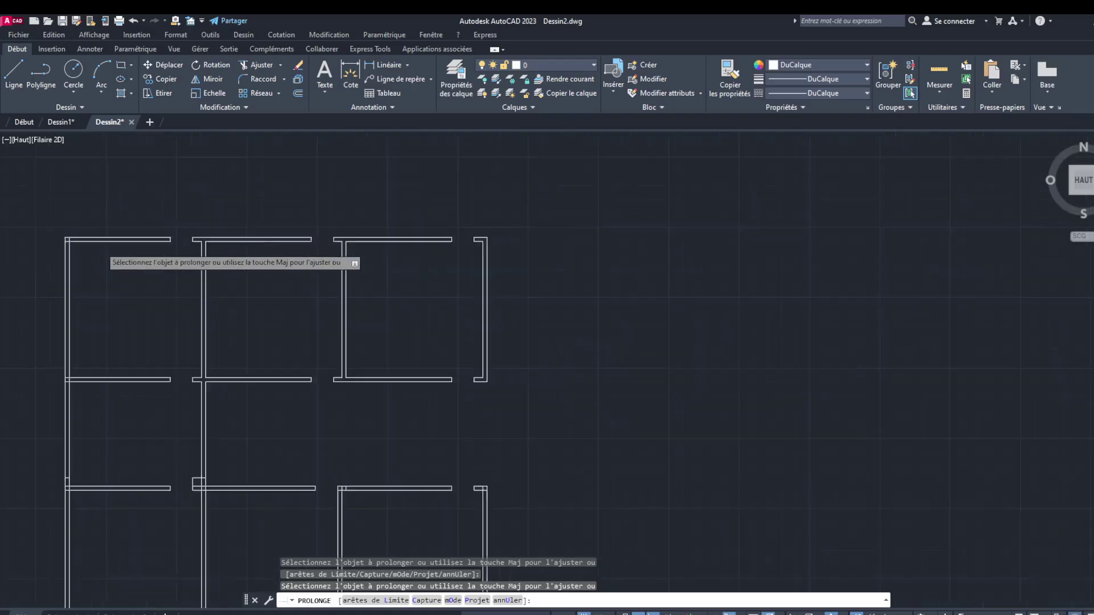
scroll(5, 214, up, 4)
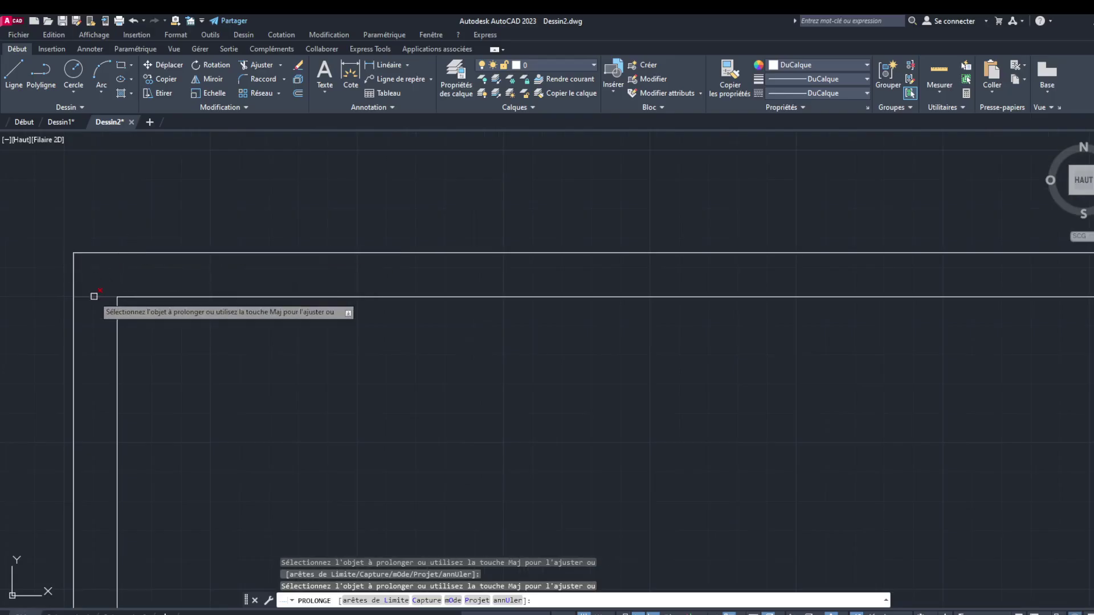
scroll(122, 209, down, 5)
Trim the overlapping lines where the upper corridor wall meets the left outer wall
scroll(122, 209, down, 1)
scroll(120, 237, up, 7)
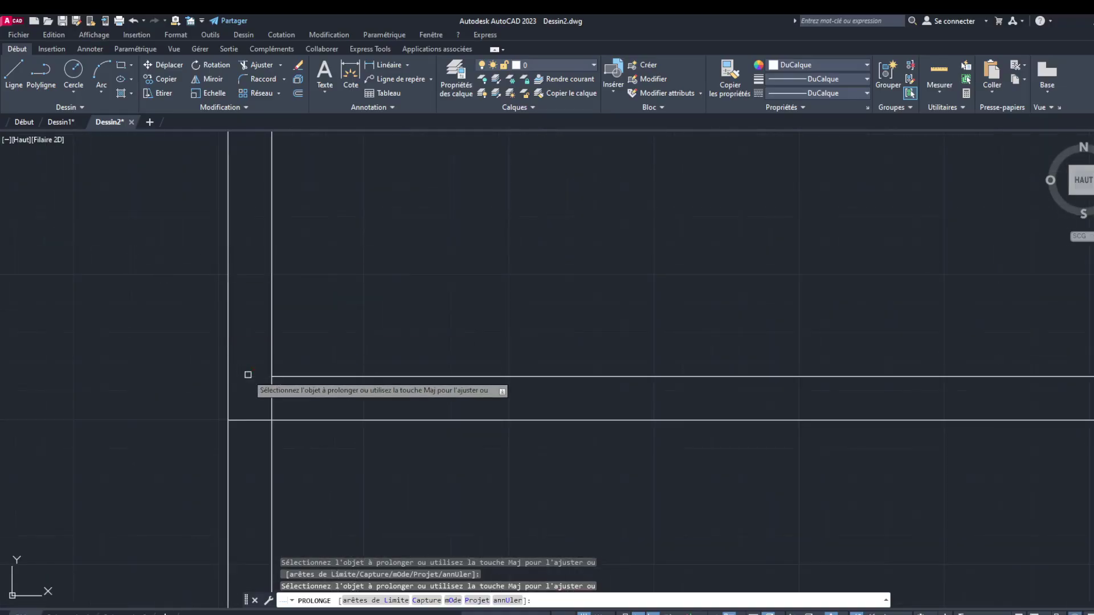
shift+click(246, 421)
shift+click(273, 392)
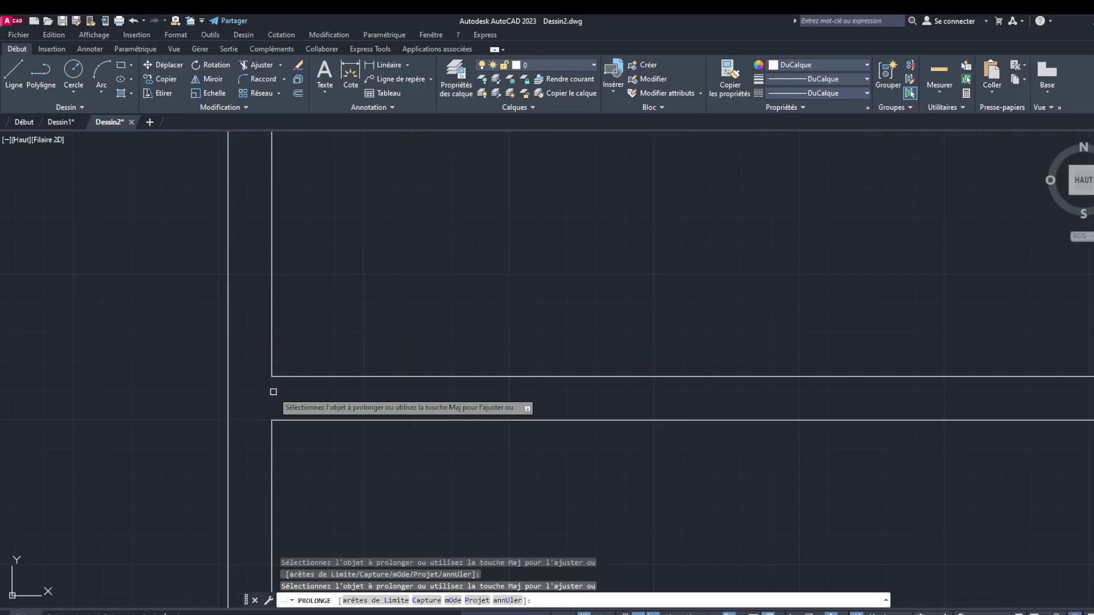
scroll(227, 262, down, 6)
Trim the overlapping inner lines at the plan's lower-left corner, where the left wall meets the bottom wall
scroll(182, 176, up, 5)
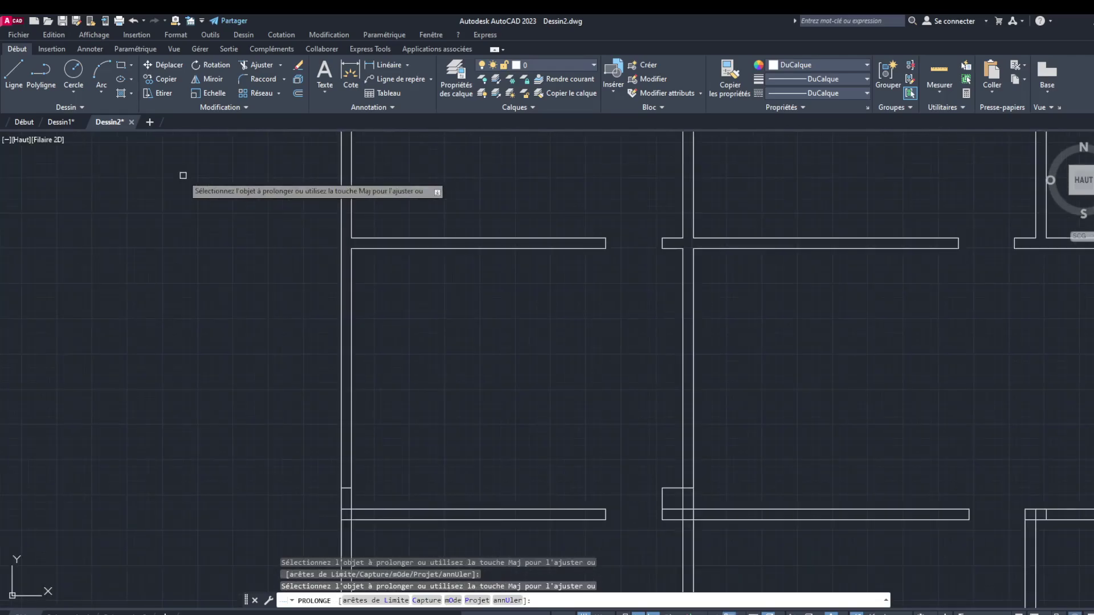
scroll(320, 381, down, 5)
scroll(319, 399, up, 7)
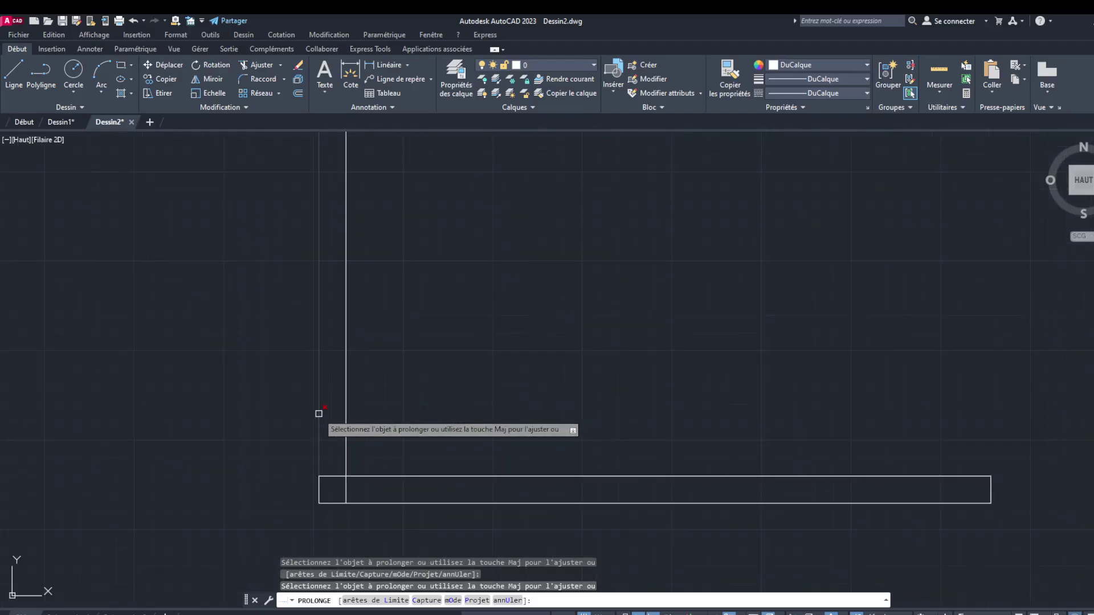
scroll(319, 413, up, 4)
scroll(342, 336, down, 8)
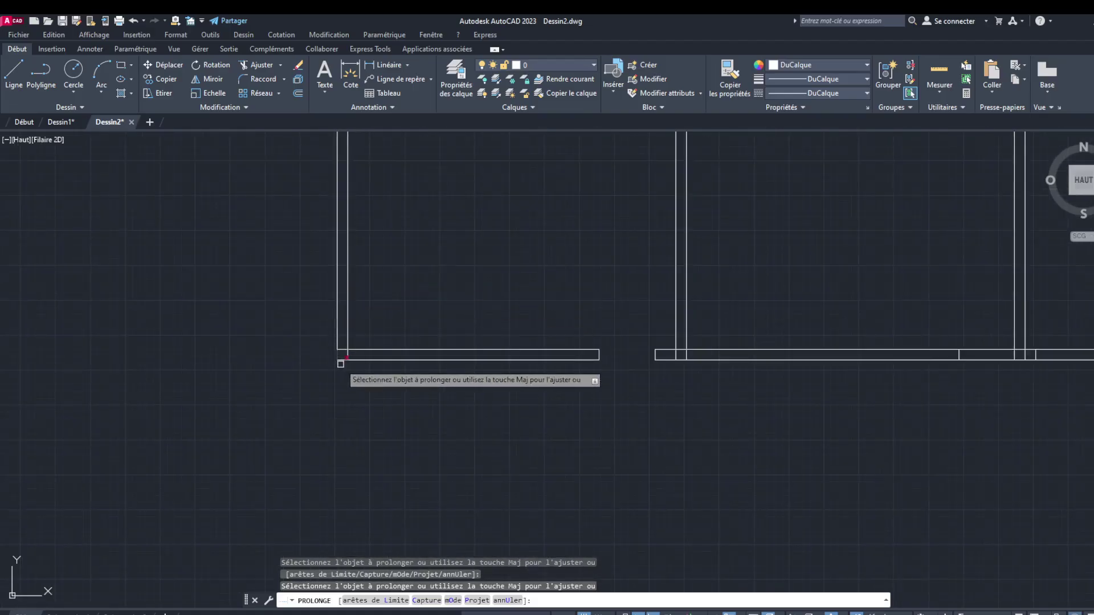
scroll(341, 363, up, 3)
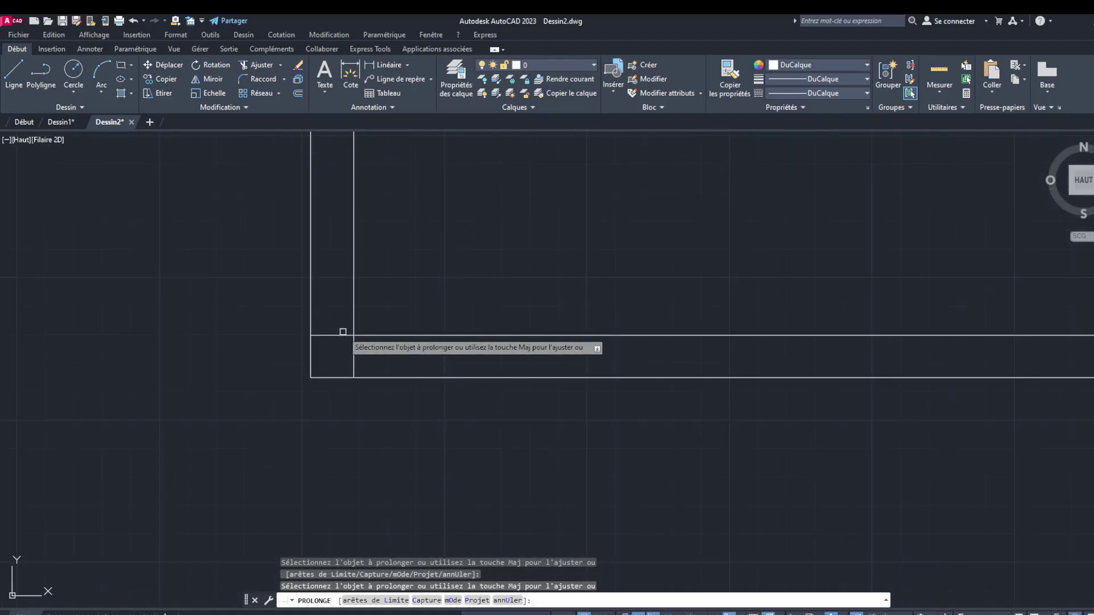
click(329, 327)
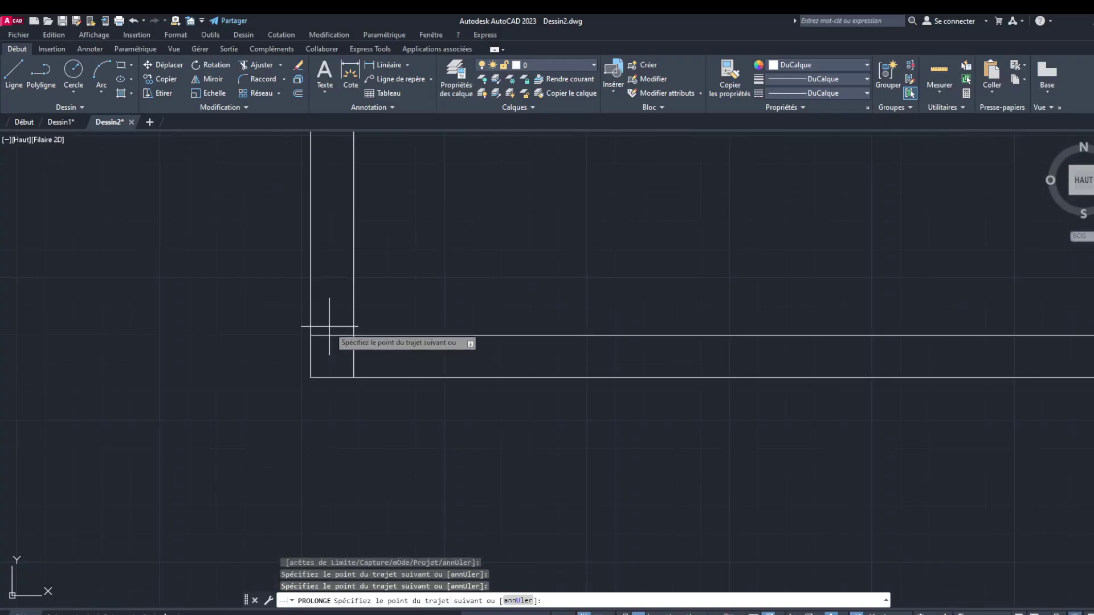
key(Return)
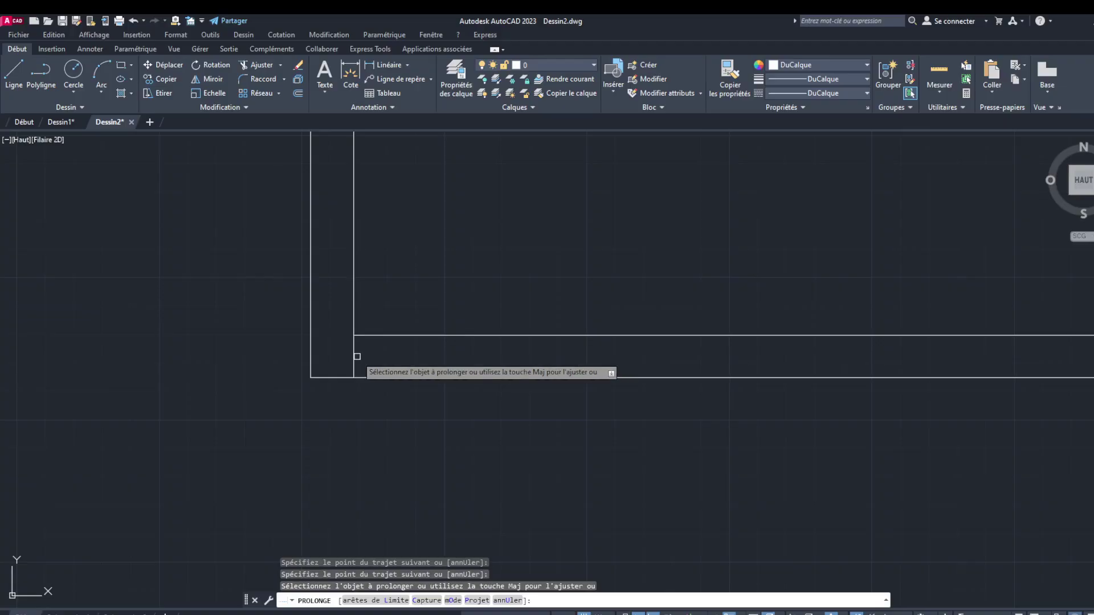
click(357, 356)
key(Return)
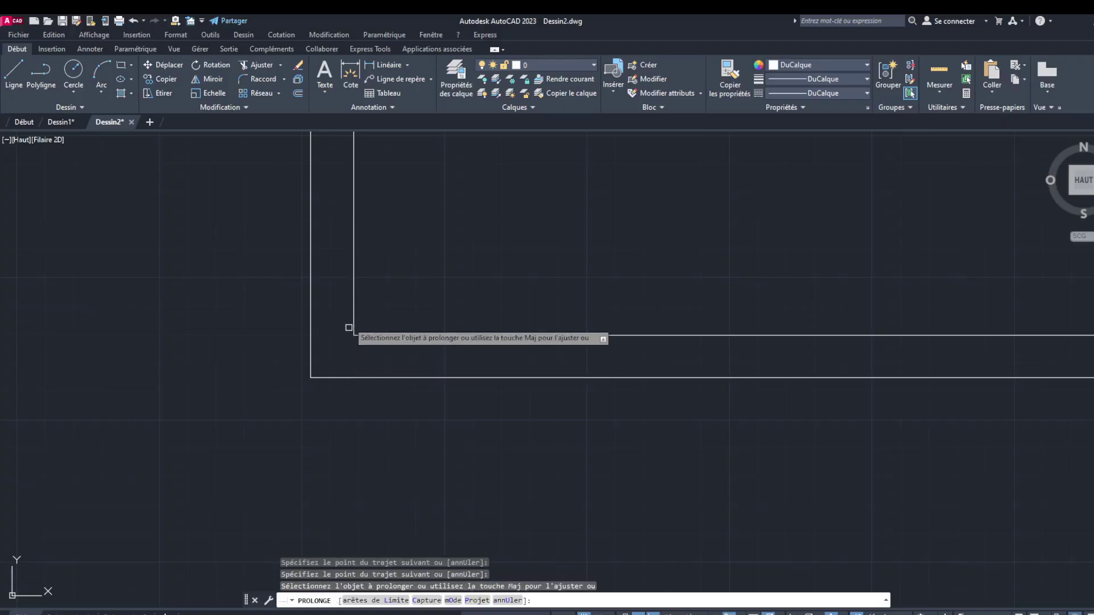
Trim the overlapping lines where the left vertical partition meets the bottom wall
scroll(347, 303, down, 3)
scroll(488, 293, up, 3)
scroll(487, 292, up, 2)
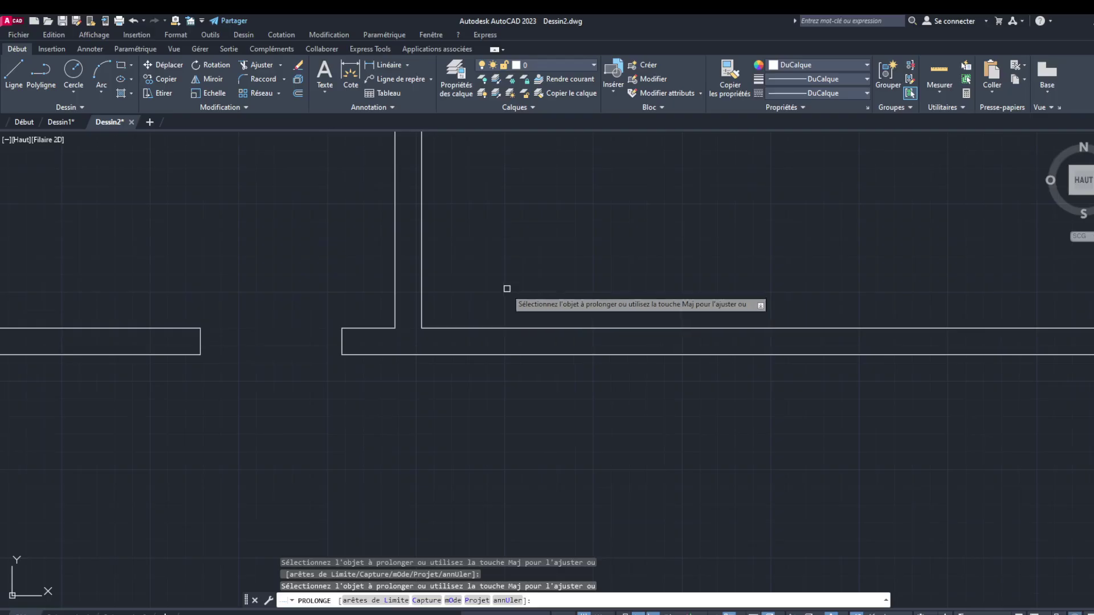
Trim the overlapping lines where the lower rooms' right partition meets the bottom wall, along with the leftover marker lines beside it
scroll(598, 308, down, 3)
scroll(575, 344, up, 4)
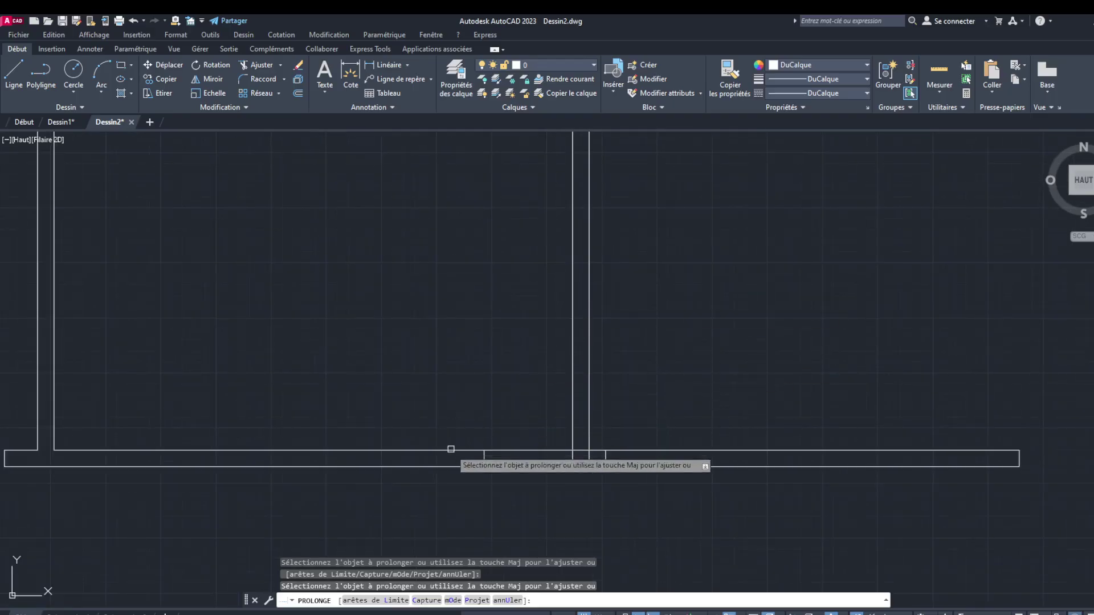
click(487, 457)
key(Return)
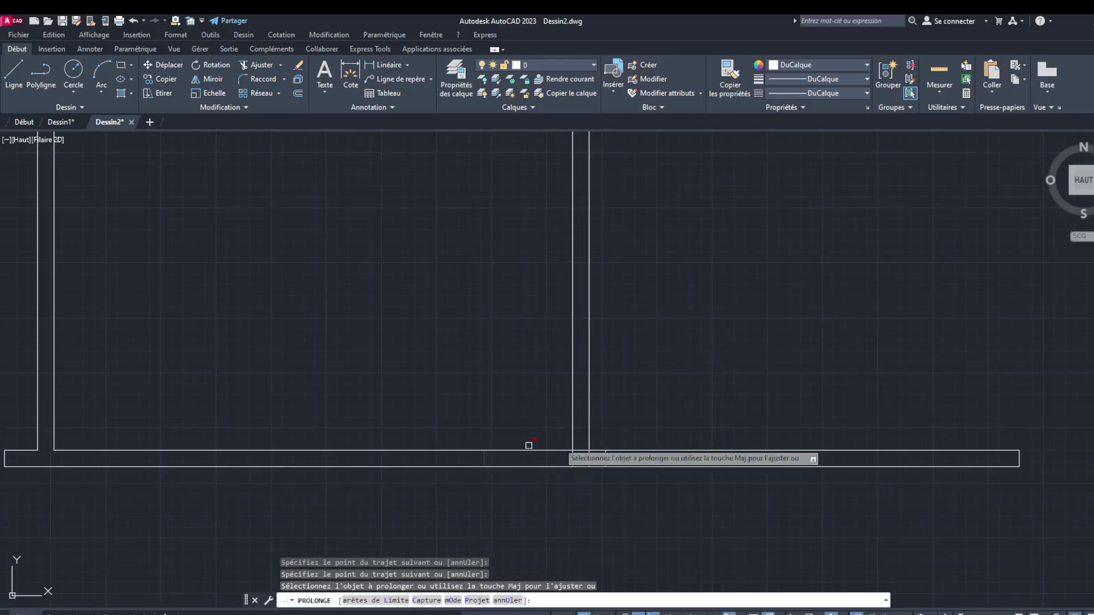
click(591, 451)
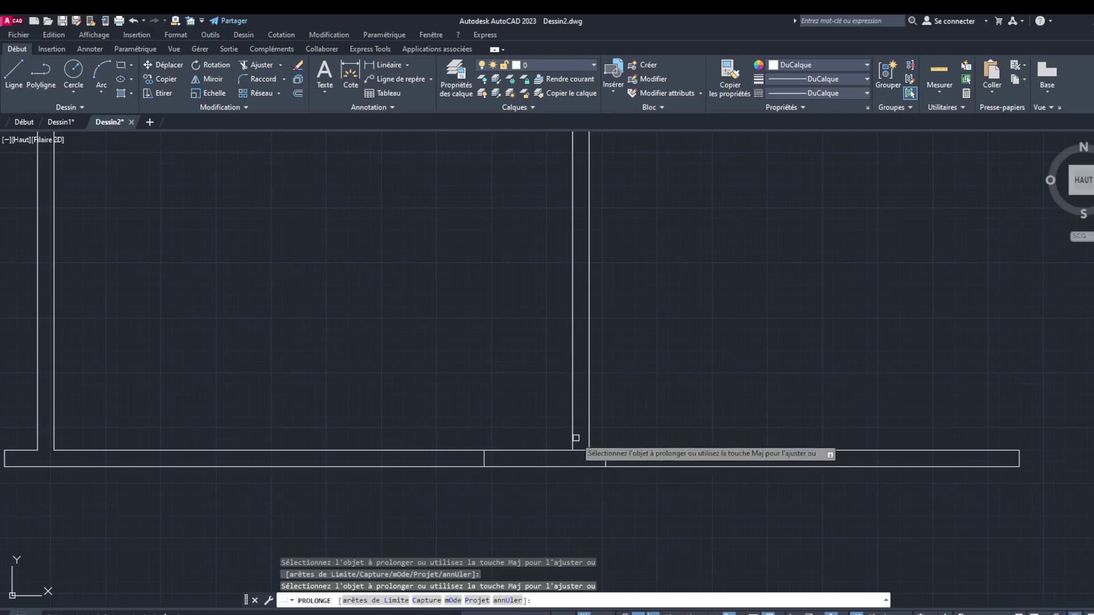
shift+click(576, 449)
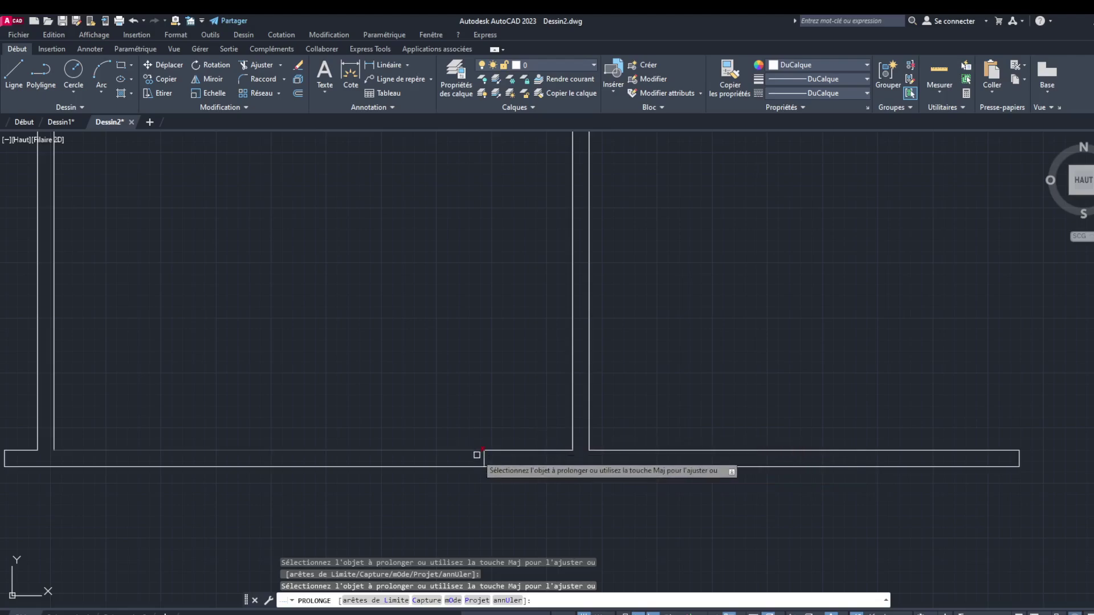
scroll(483, 454, down, 5)
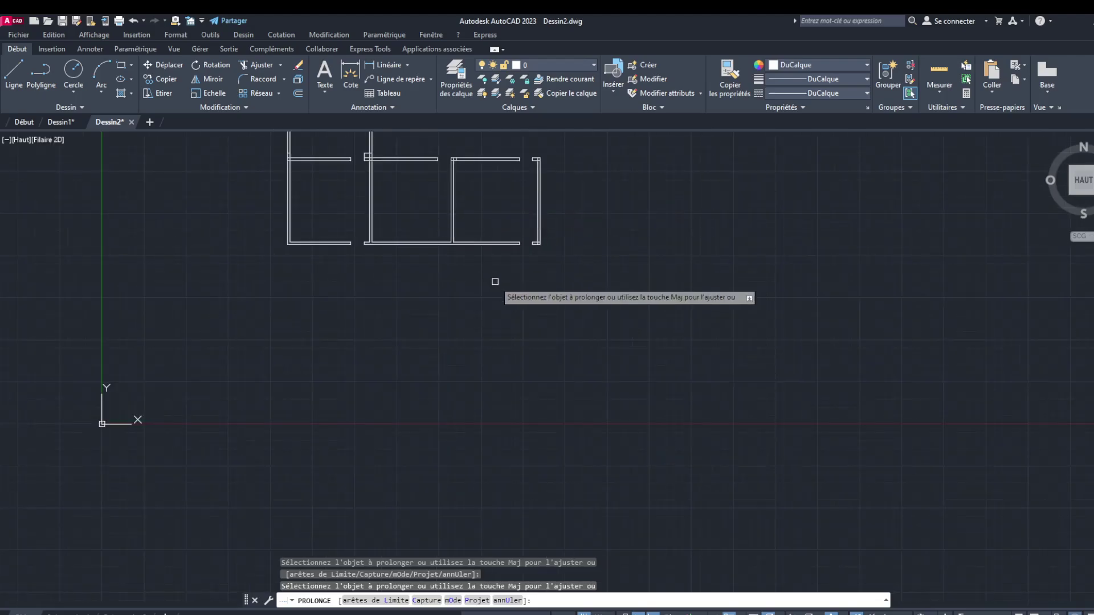
Trim the leftover marker lines and overlapping lines where the left vertical partition crosses the lower corridor wall
scroll(296, 171, down, 2)
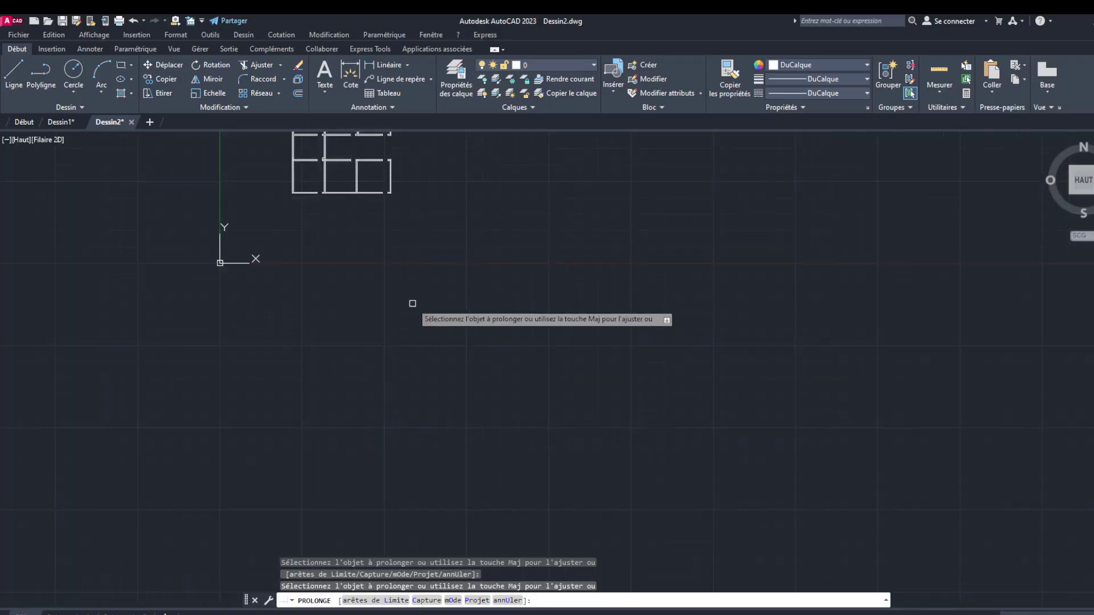
scroll(408, 327, up, 3)
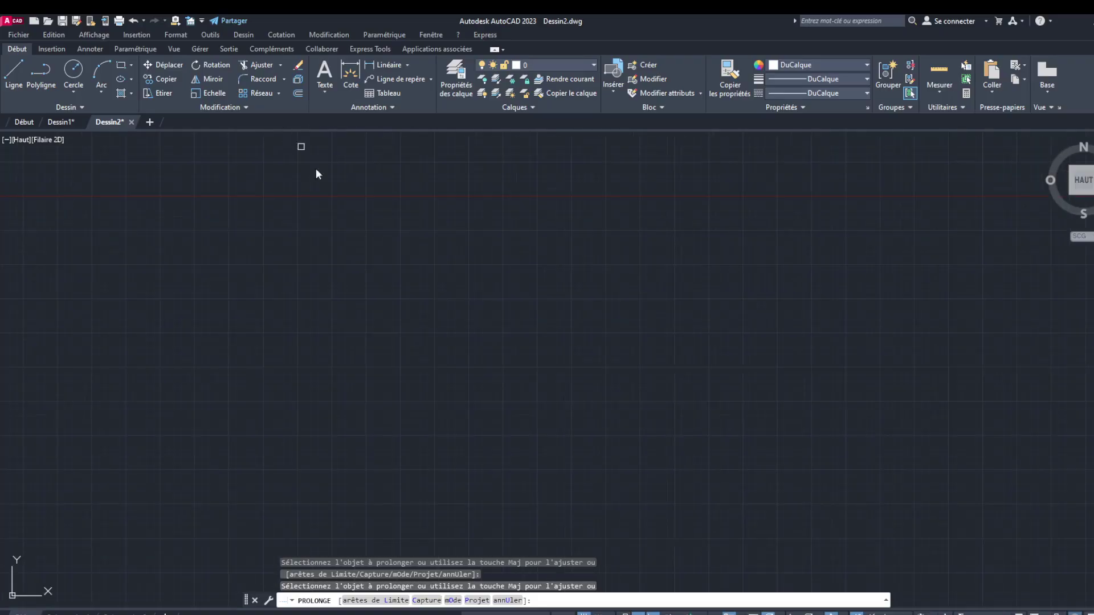
scroll(378, 273, down, 3)
scroll(297, 137, up, 10)
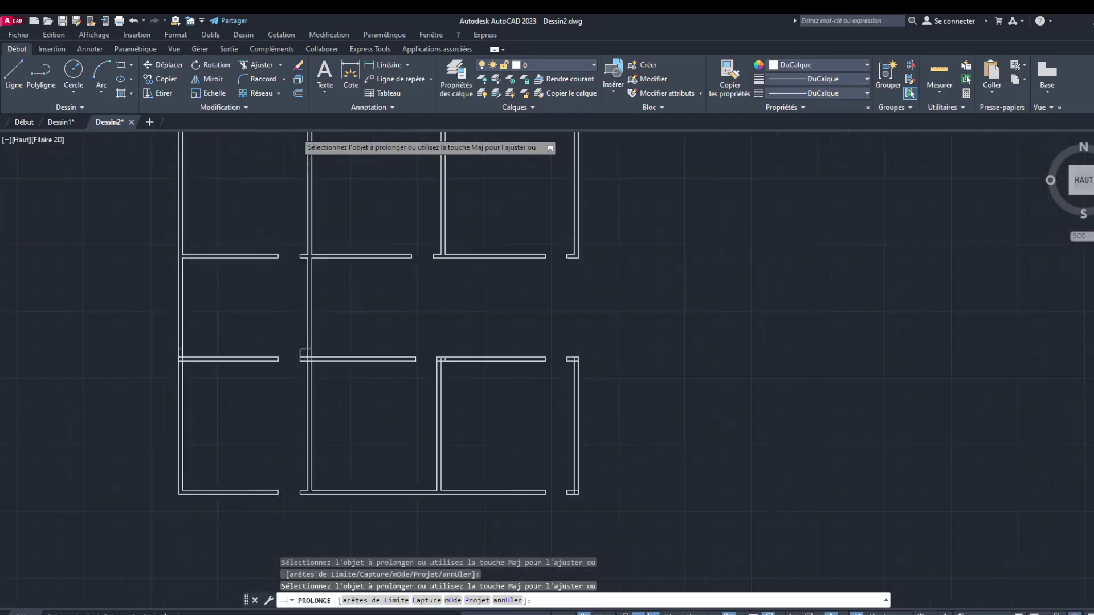
scroll(378, 349, down, 5)
scroll(351, 423, up, 5)
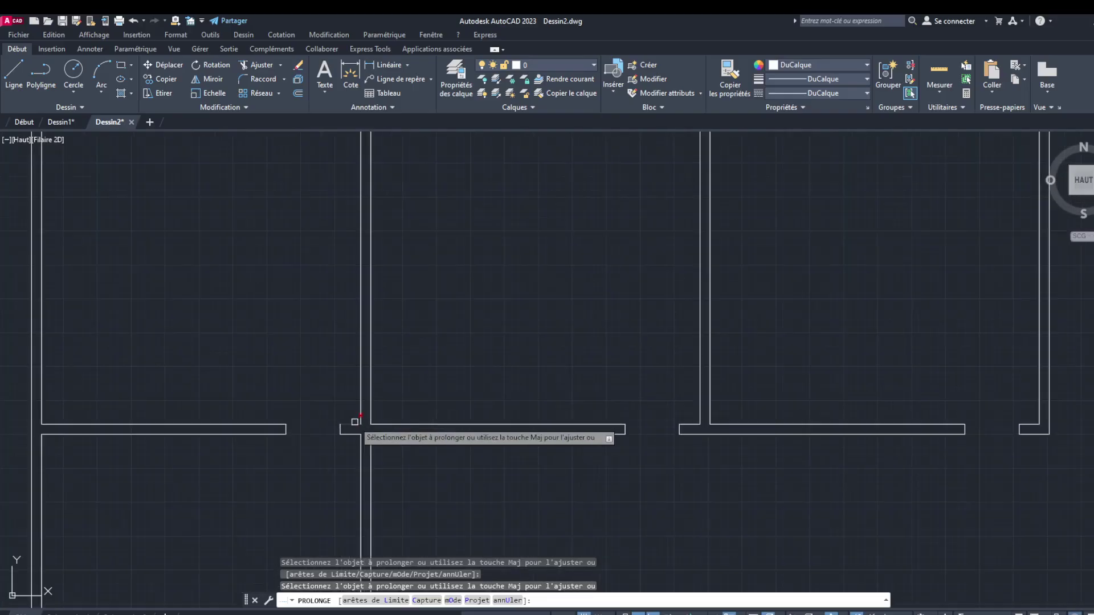
scroll(289, 282, down, 8)
scroll(291, 336, up, 6)
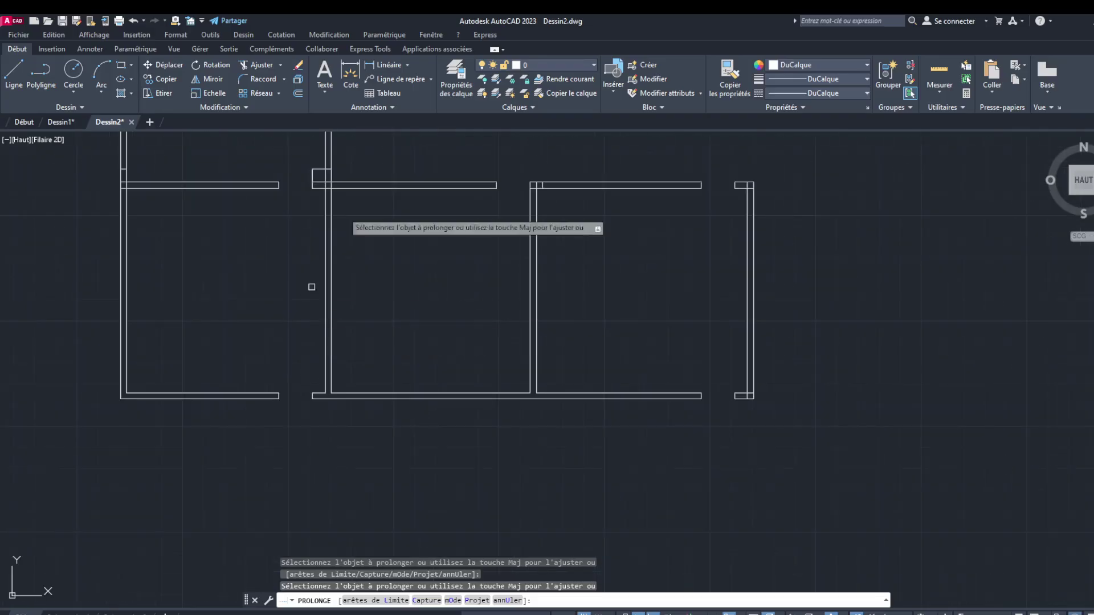
scroll(336, 149, up, 8)
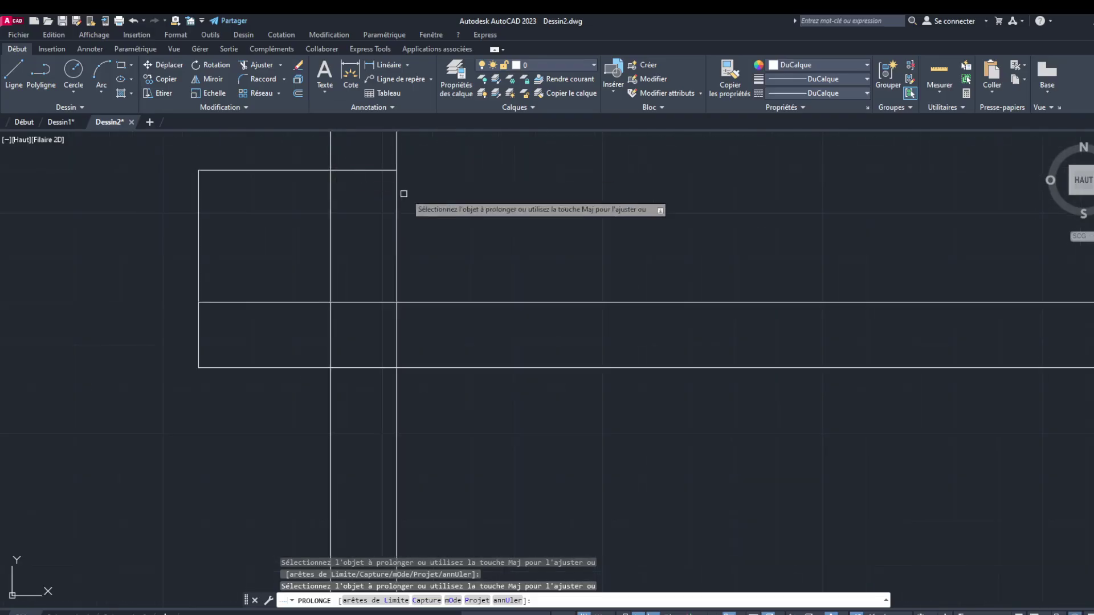
shift+drag(365, 166, 360, 171)
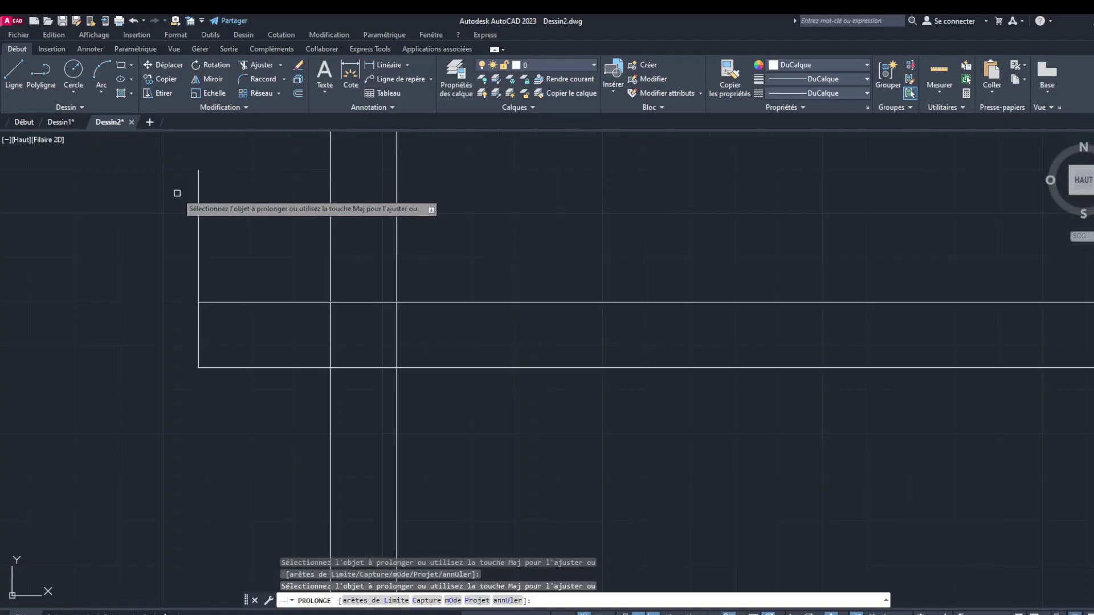
click(201, 200)
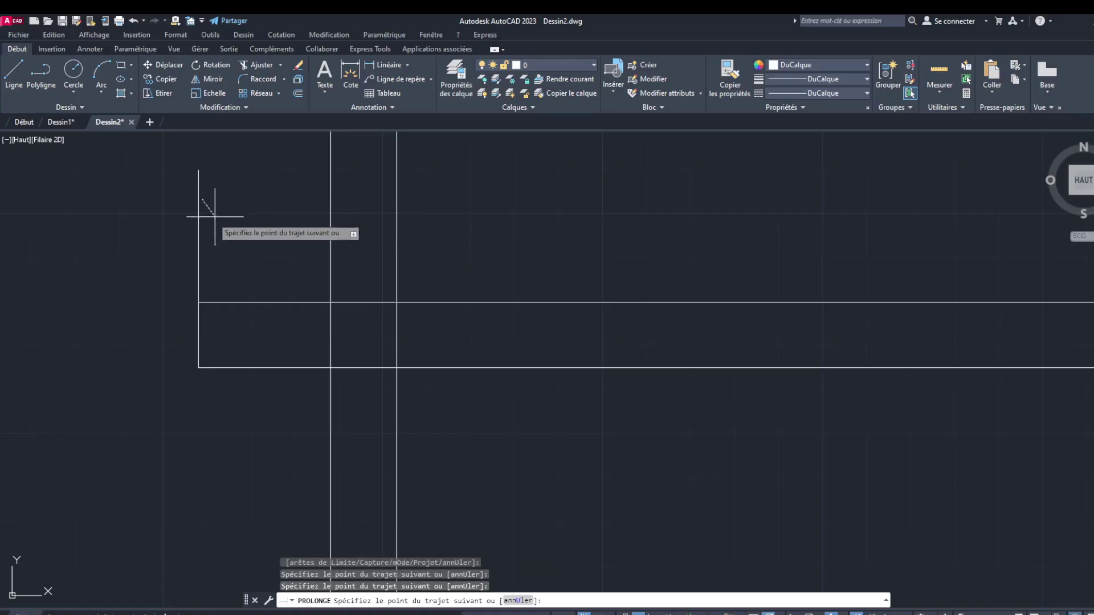
key(Return)
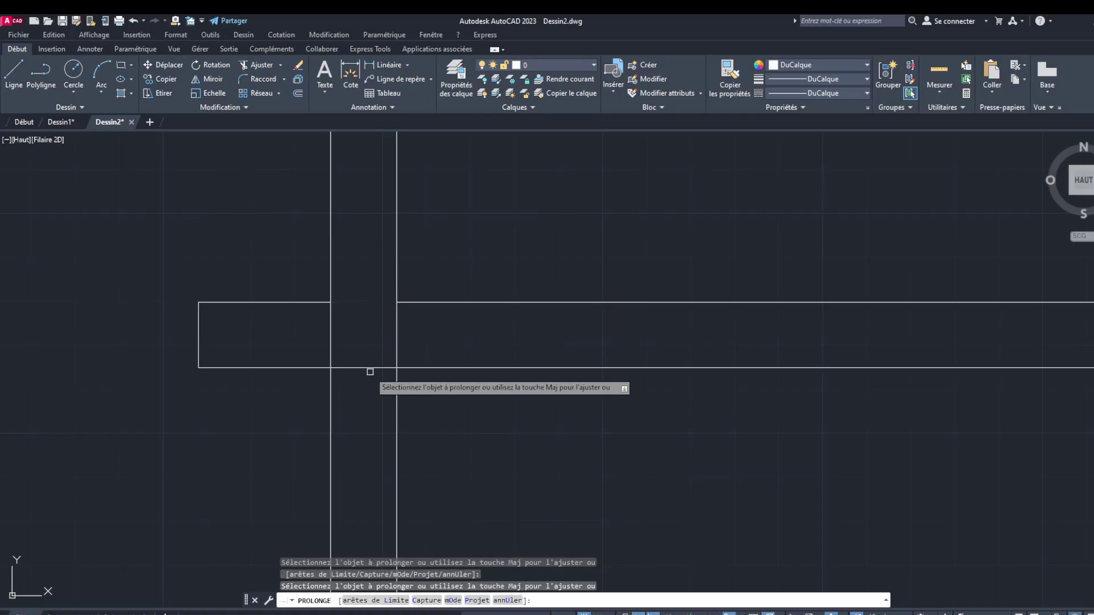
shift+drag(369, 359, 371, 371)
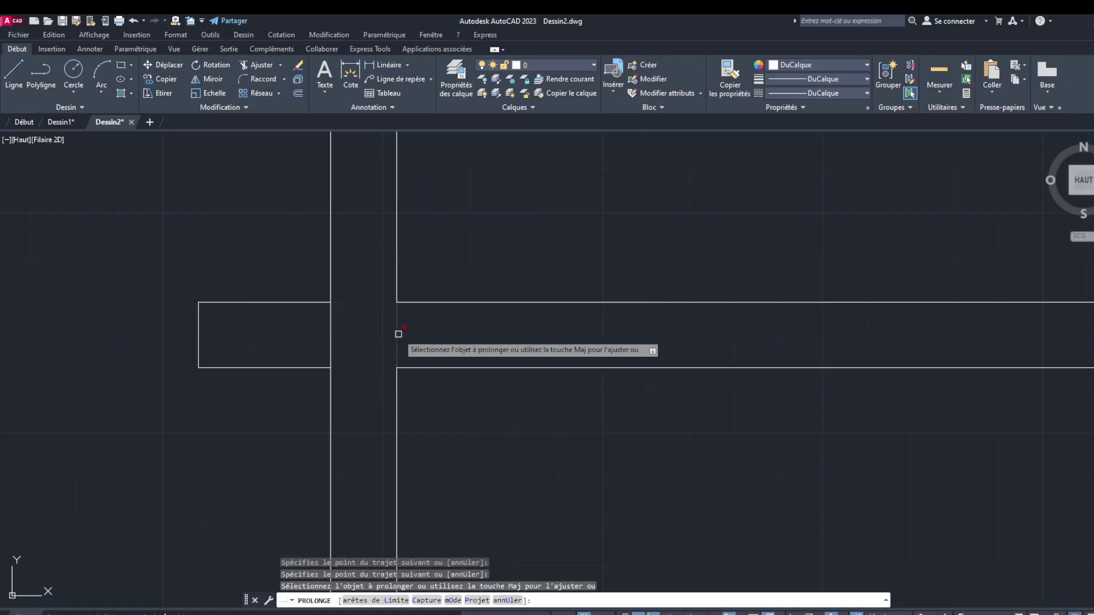
shift+click(398, 334)
shift+click(331, 330)
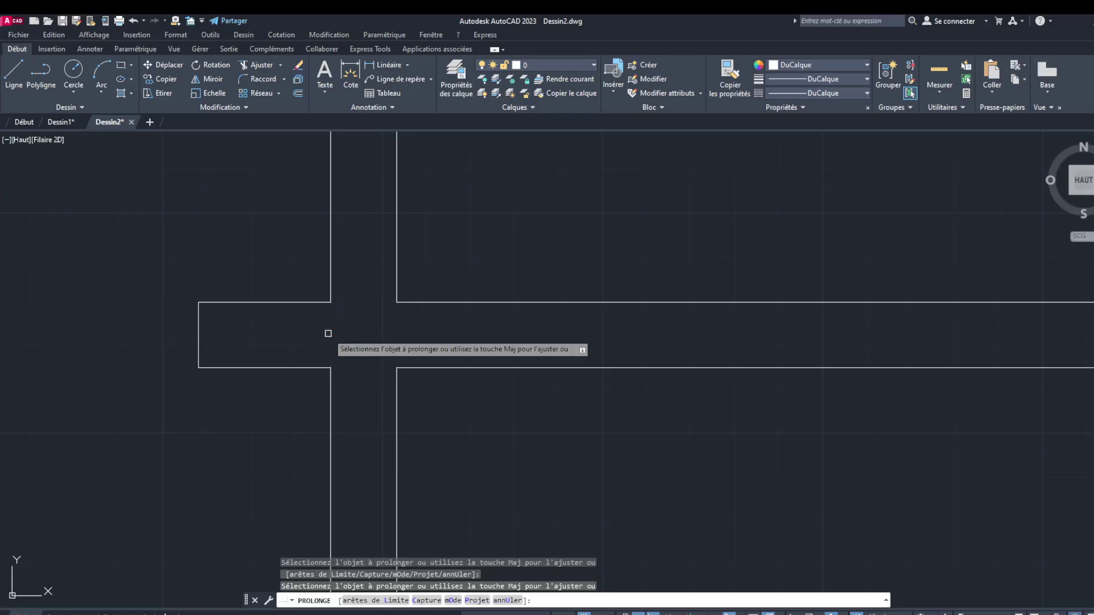
scroll(376, 338, down, 8)
Trim the overlapping lines where the lower corridor wall meets the left outer wall
scroll(394, 333, down, 8)
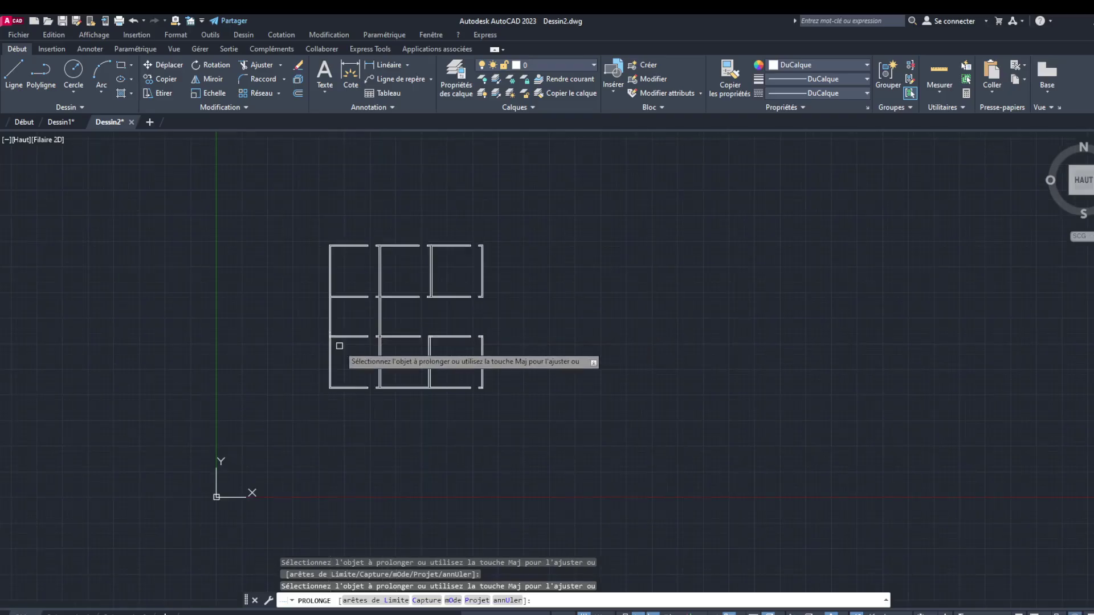
scroll(354, 356, up, 8)
scroll(332, 322, up, 4)
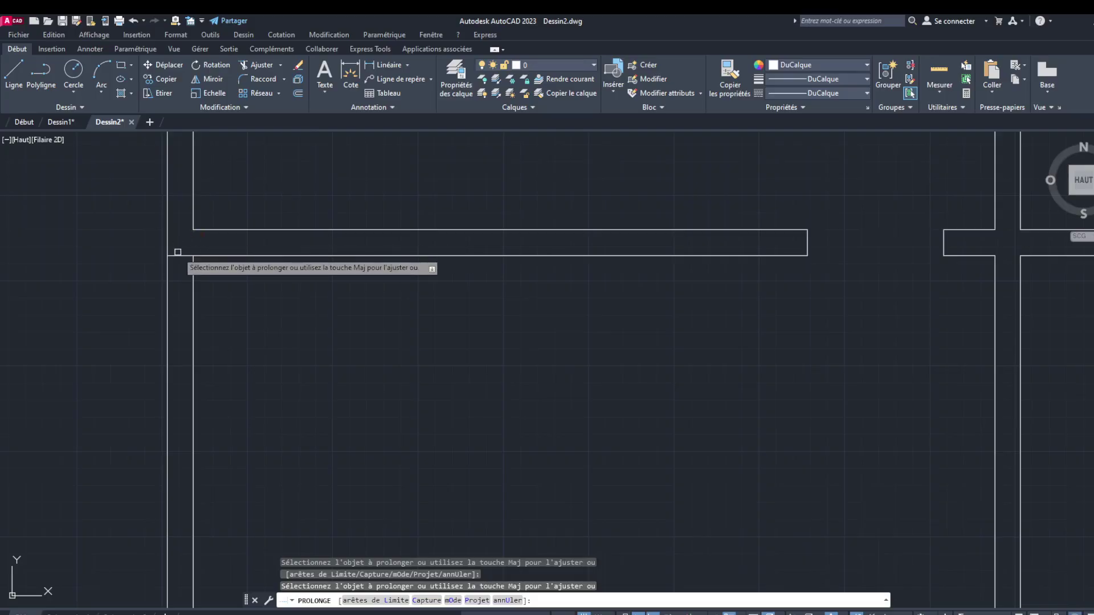
scroll(184, 271, down, 6)
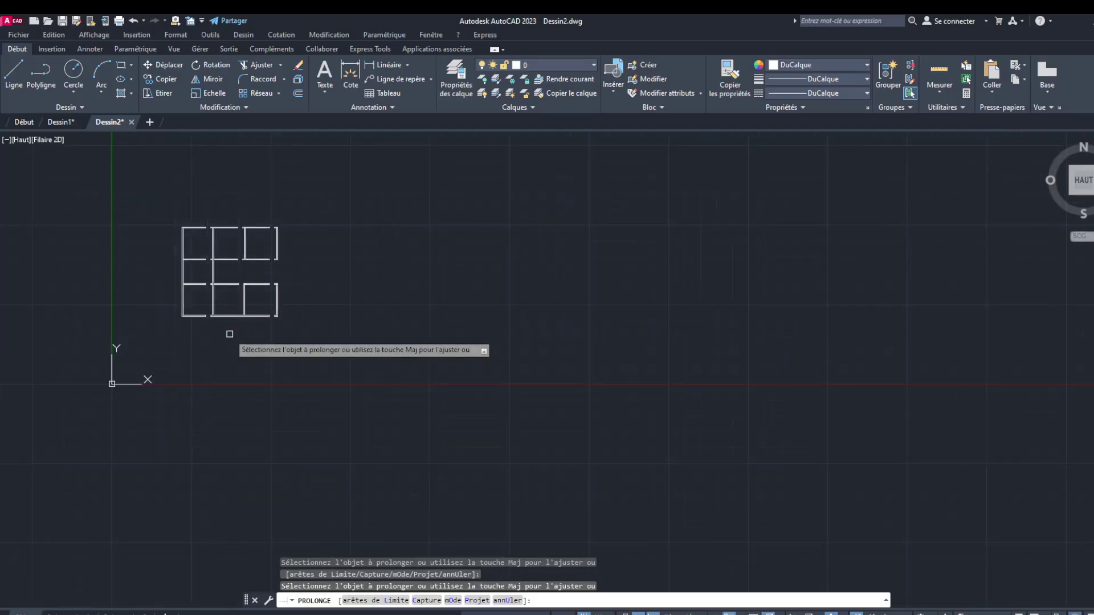
Trim the overlapping inner lines at the plan's lower-right corner, where the right wall meets the short bottom wall stub
scroll(190, 287, up, 8)
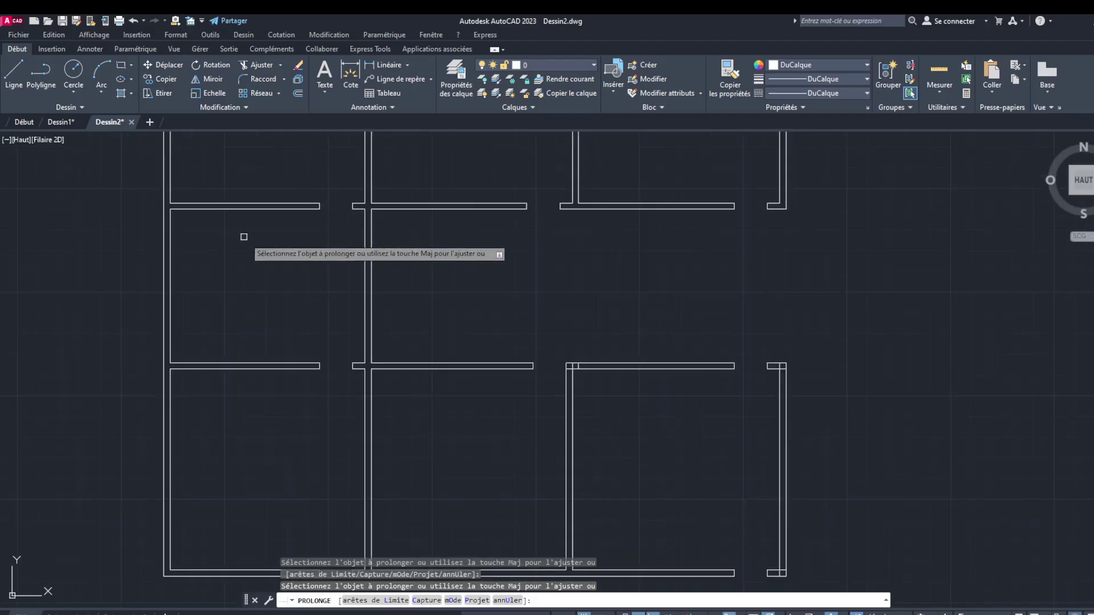
scroll(270, 235, down, 6)
scroll(272, 180, up, 4)
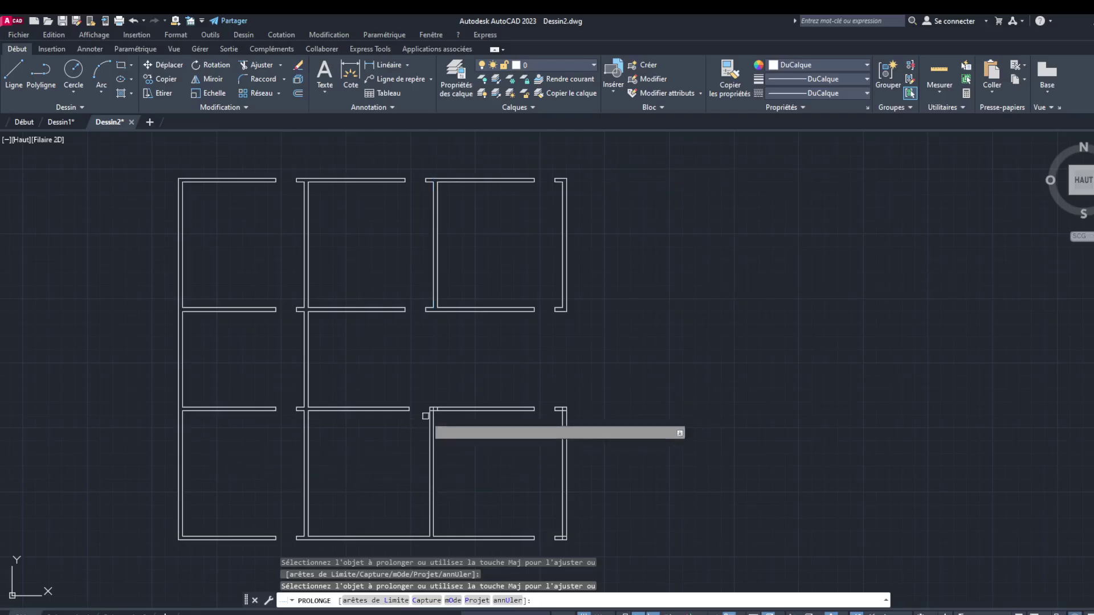
scroll(547, 452, up, 2)
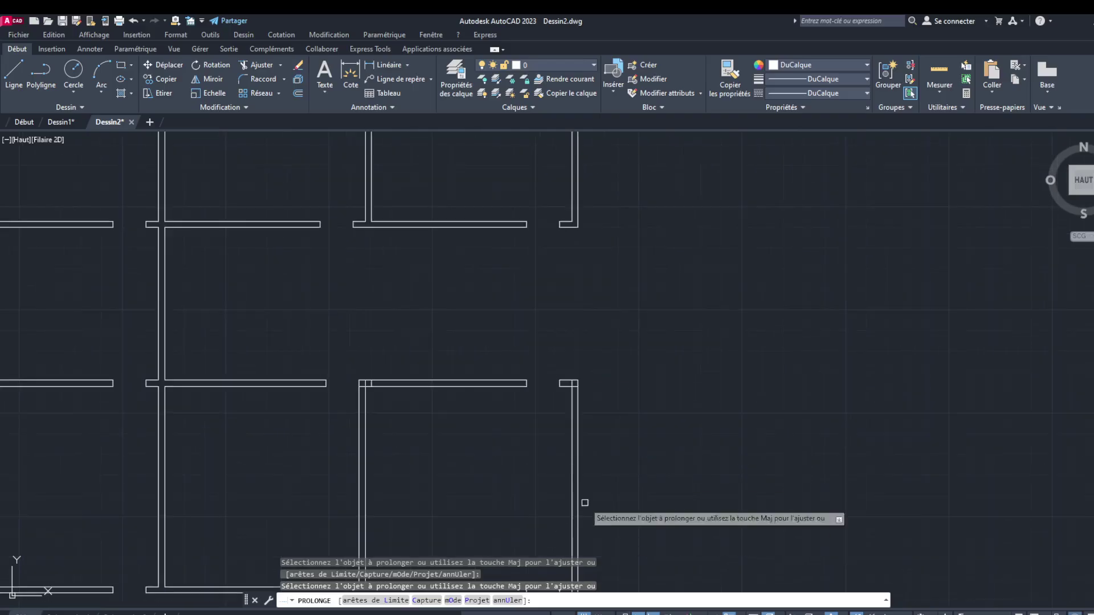
scroll(583, 501, down, 4)
scroll(575, 513, up, 5)
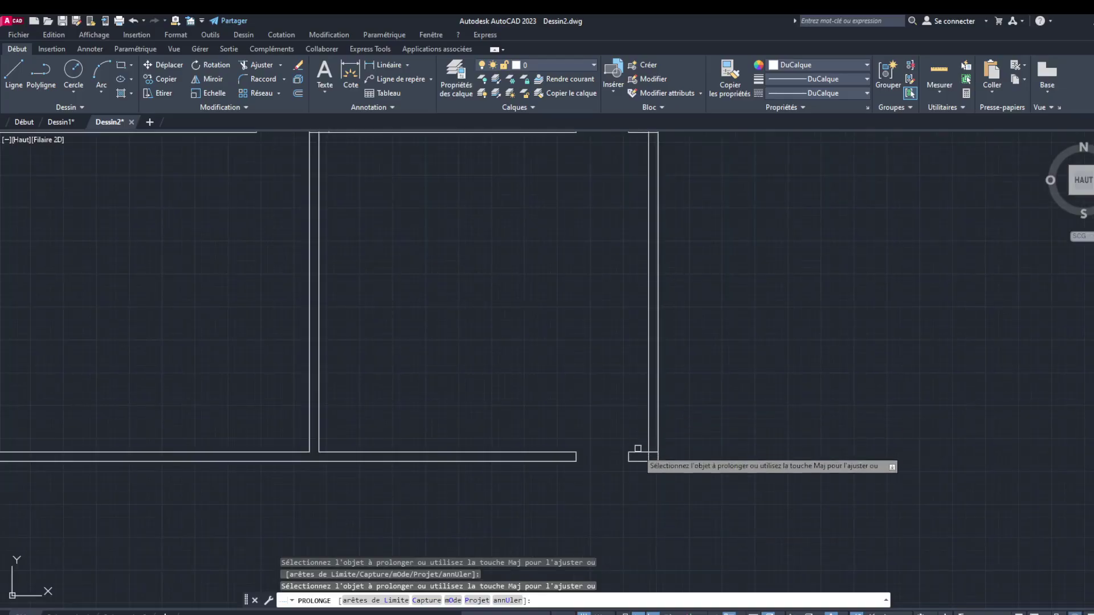
scroll(635, 454, up, 2)
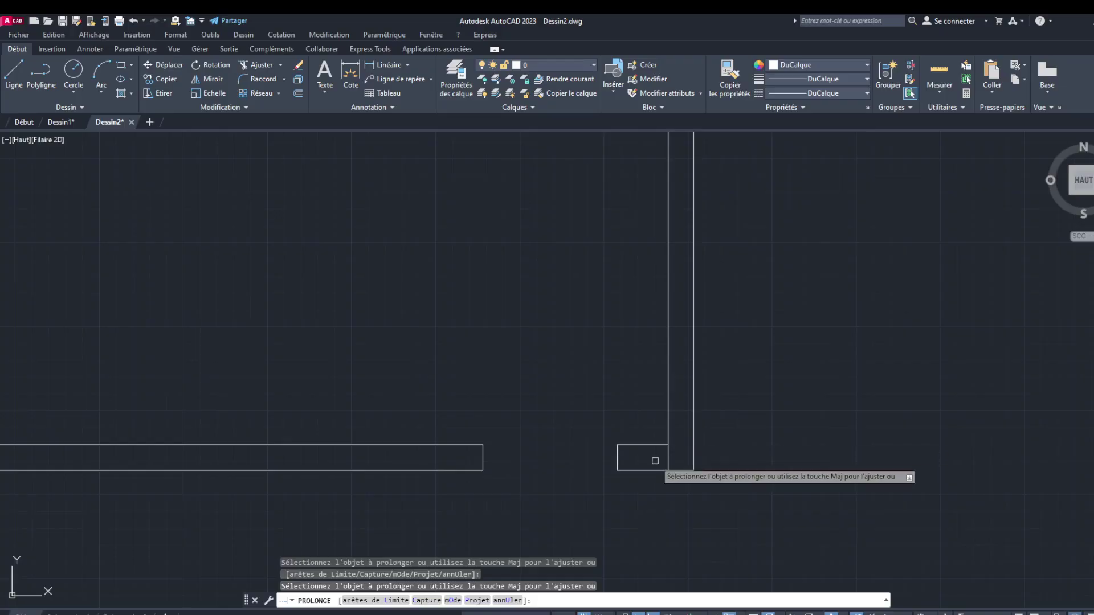
scroll(691, 455, down, 5)
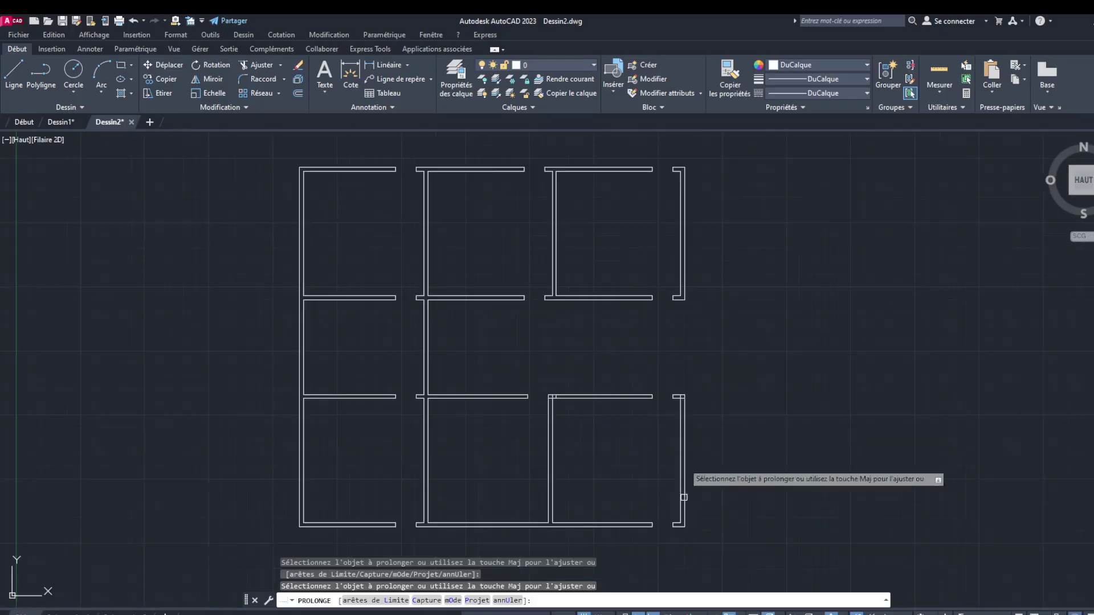
Trim the overlapping lines where the lower rooms' right outer wall meets the short stub of the lower corridor wall
scroll(664, 398, up, 5)
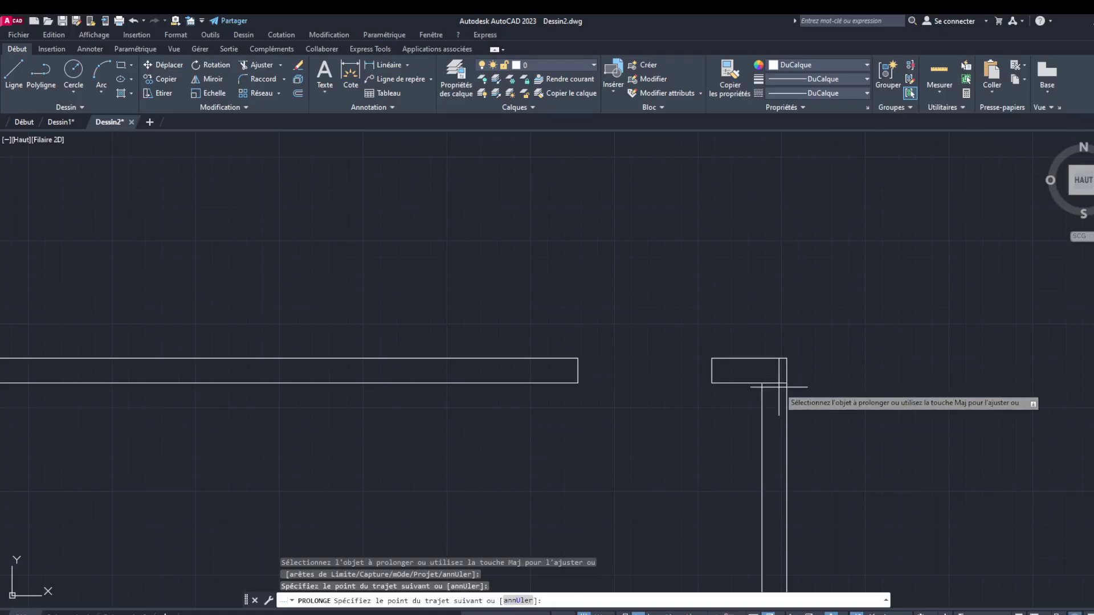
key(Return)
scroll(515, 417, down, 5)
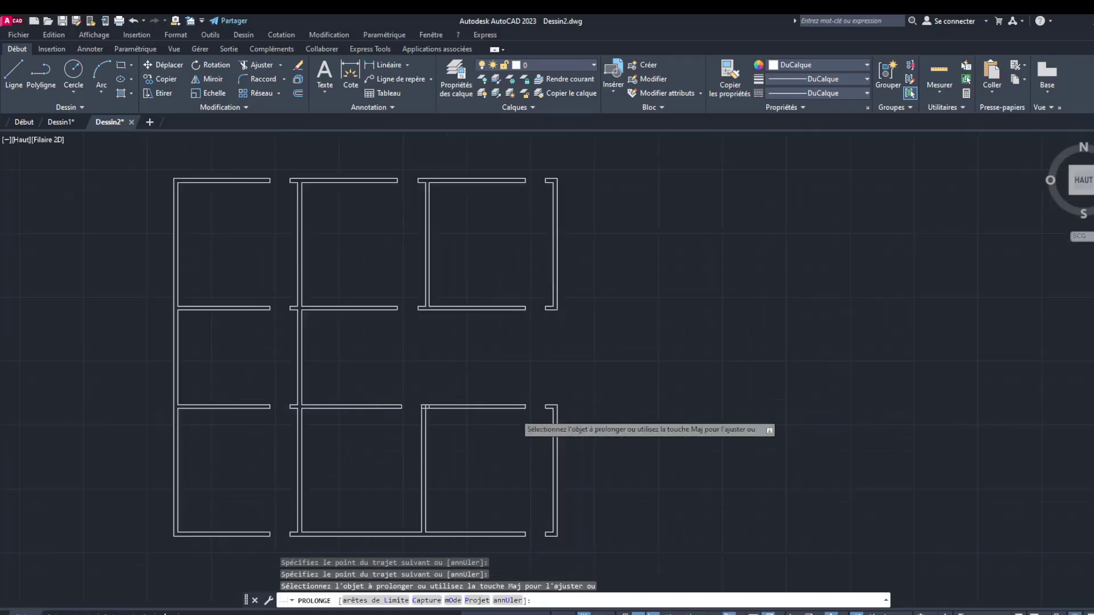
Trim the leftover marker and overlapping lines where the lower rooms' right partition meets the lower corridor wall
scroll(530, 342, down, 3)
scroll(525, 358, up, 3)
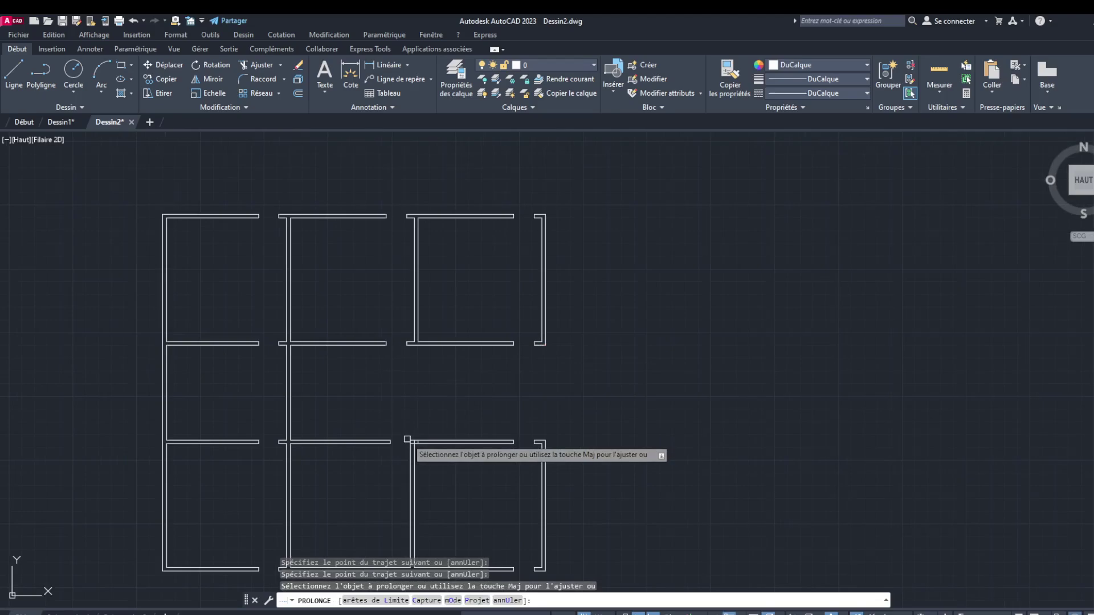
scroll(407, 439, up, 5)
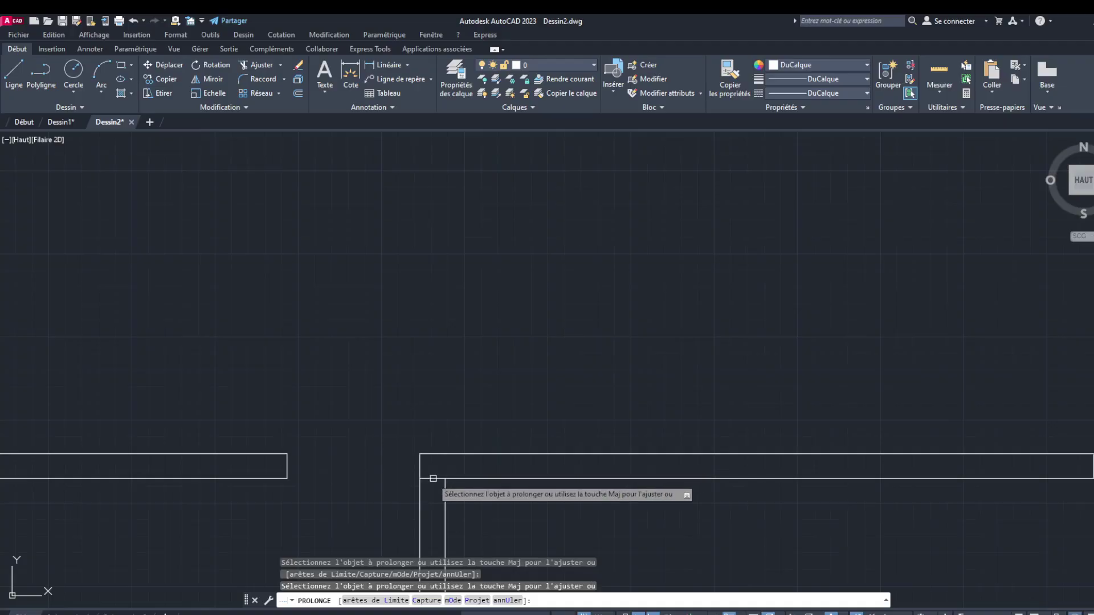
scroll(673, 323, down, 5)
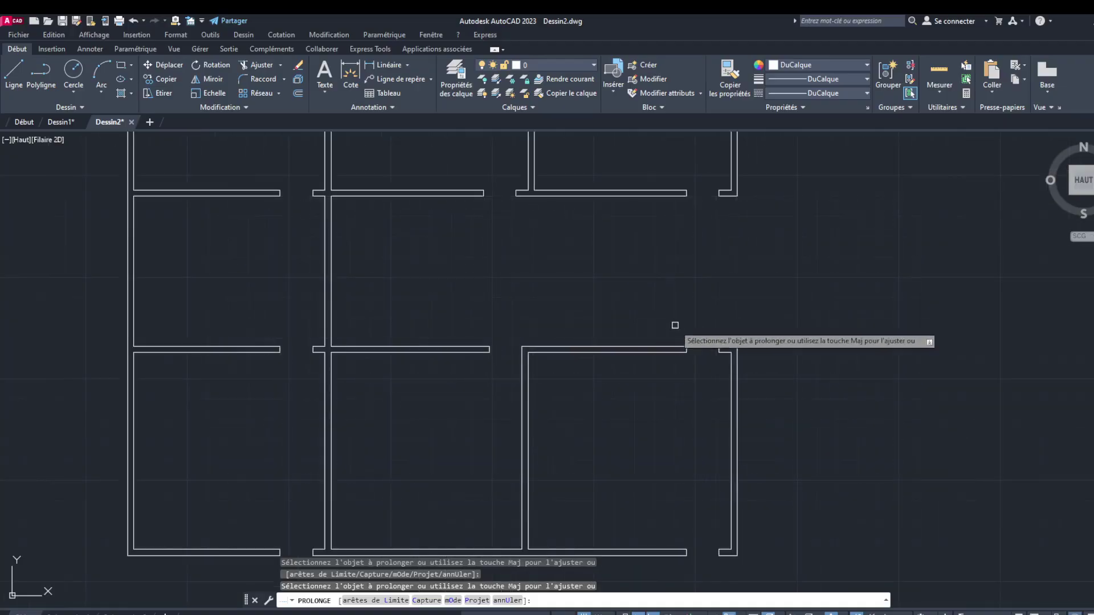
scroll(715, 268, up, 5)
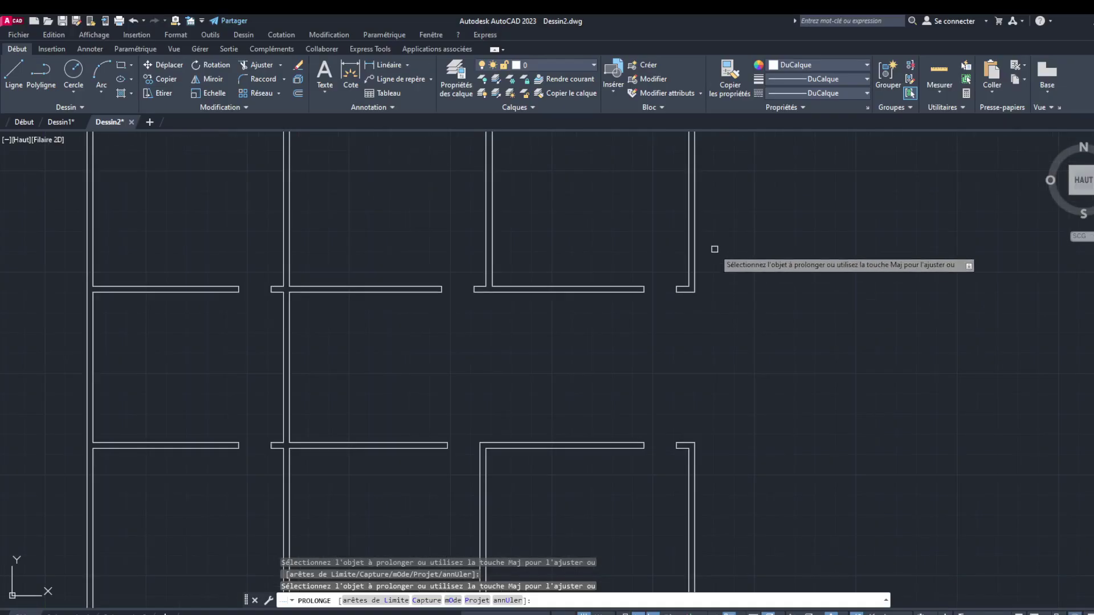
scroll(703, 265, down, 5)
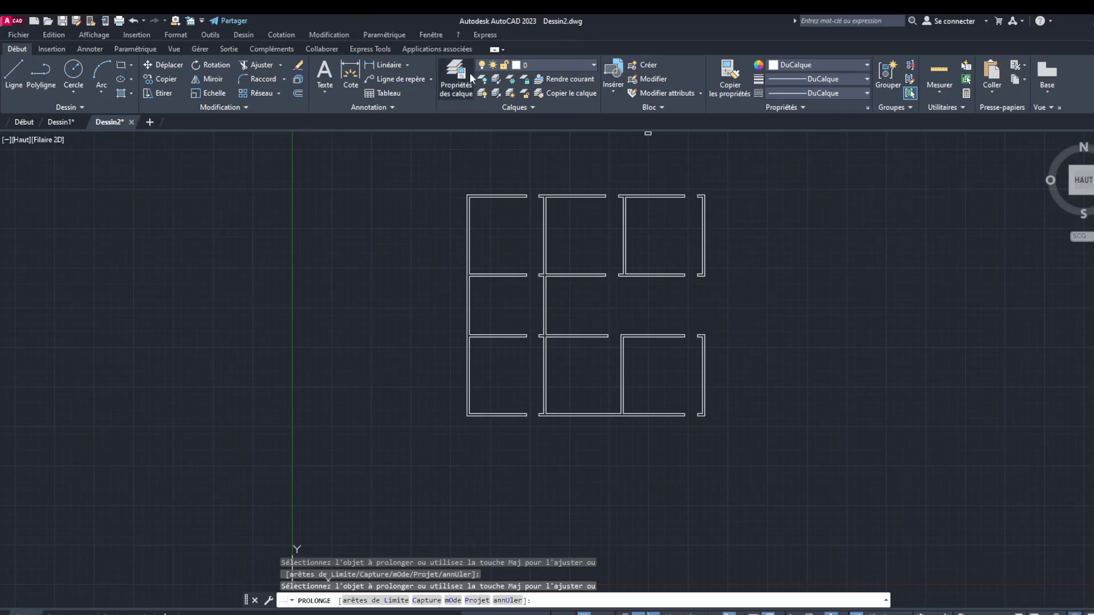
Create a new layer named MURE in the layer properties manager
click(455, 79)
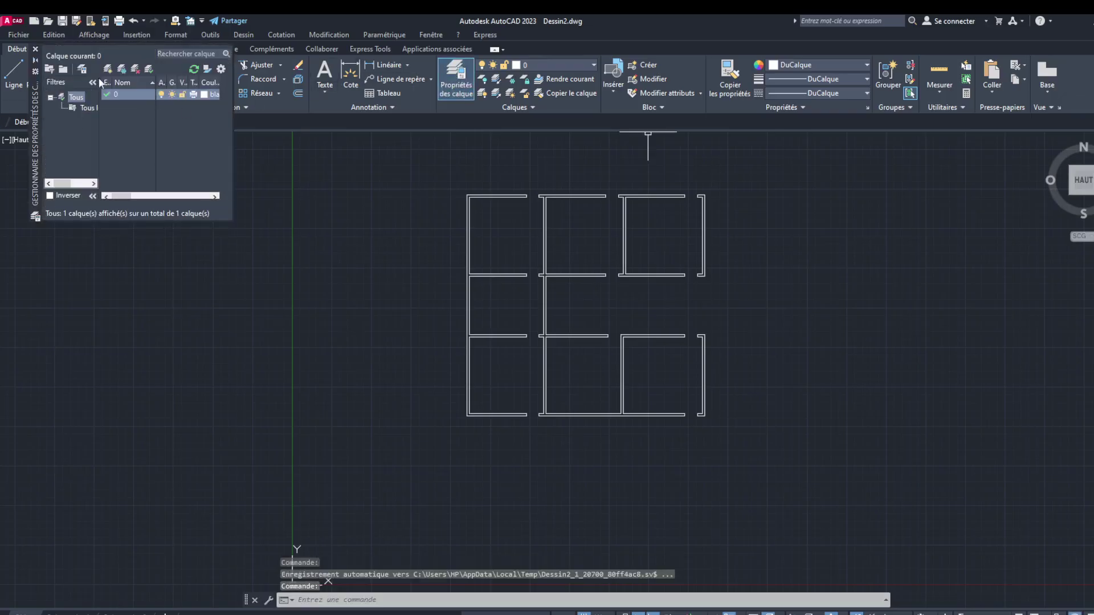
click(107, 68)
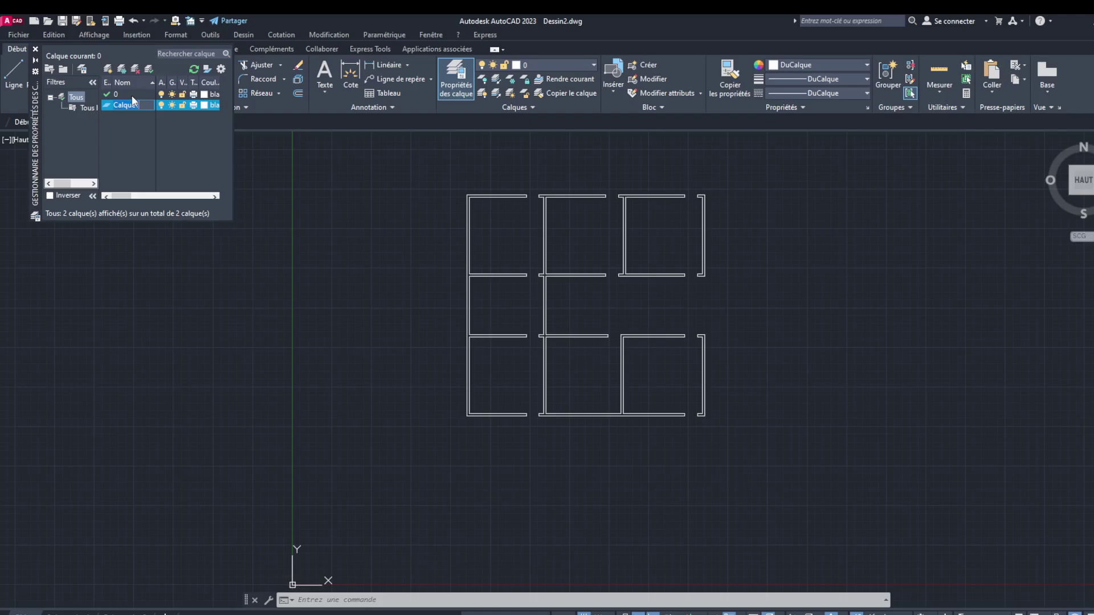
text(MURE)
click(121, 105)
Create a new layer named Porte and set its colour to yellow (jaune)
click(107, 71)
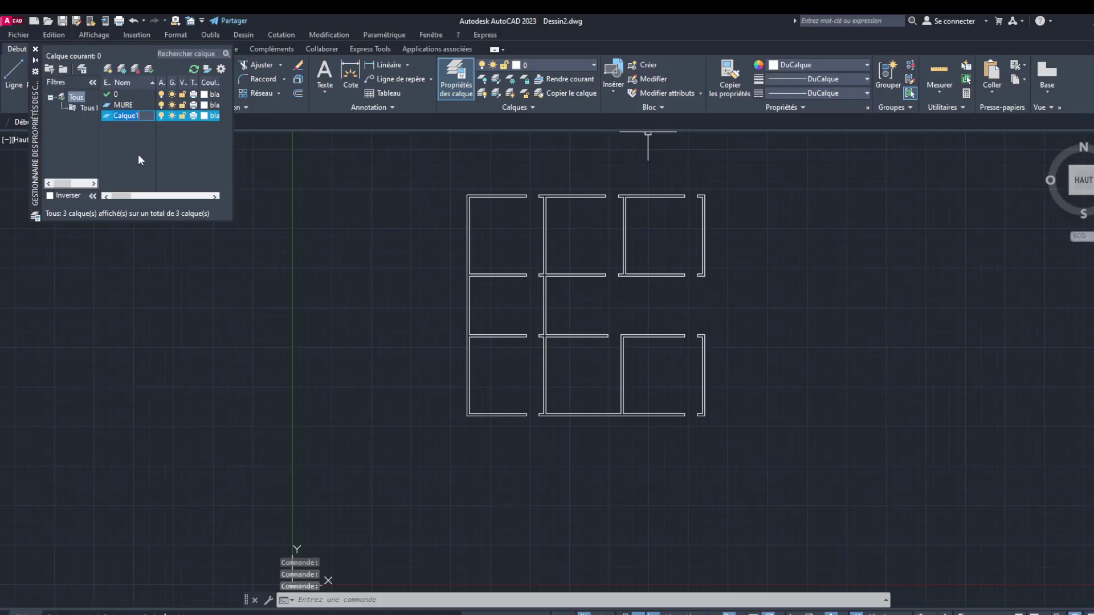
text(Porte)
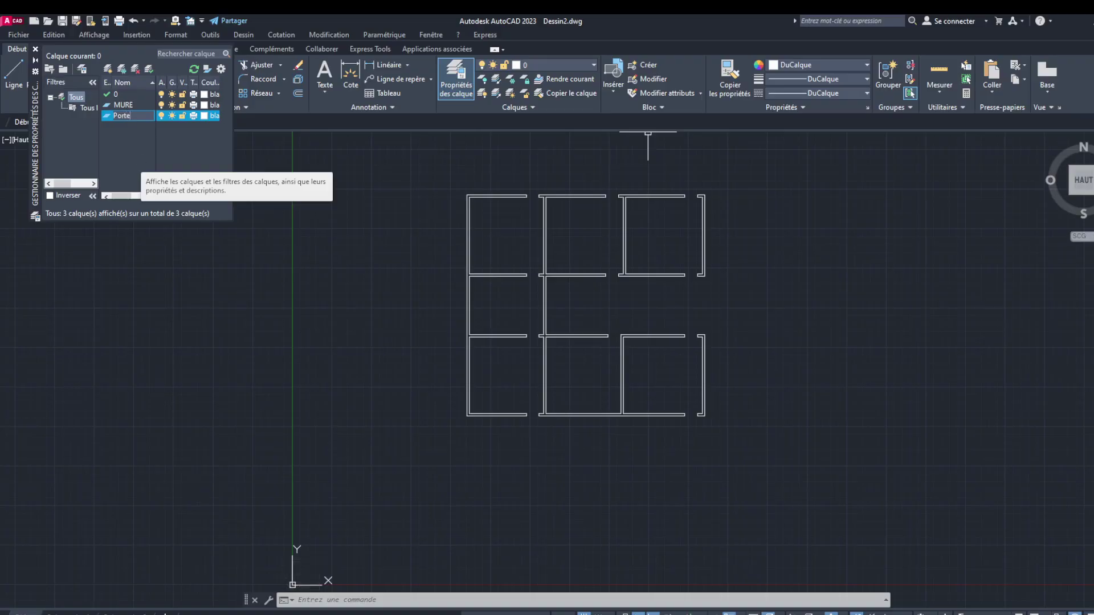
click(203, 116)
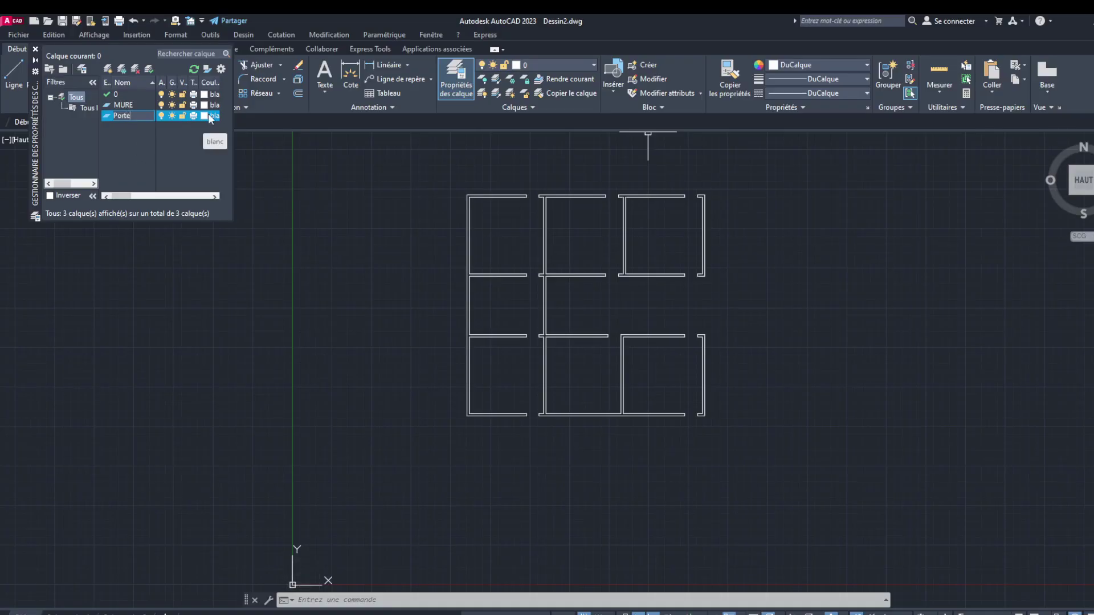
click(203, 117)
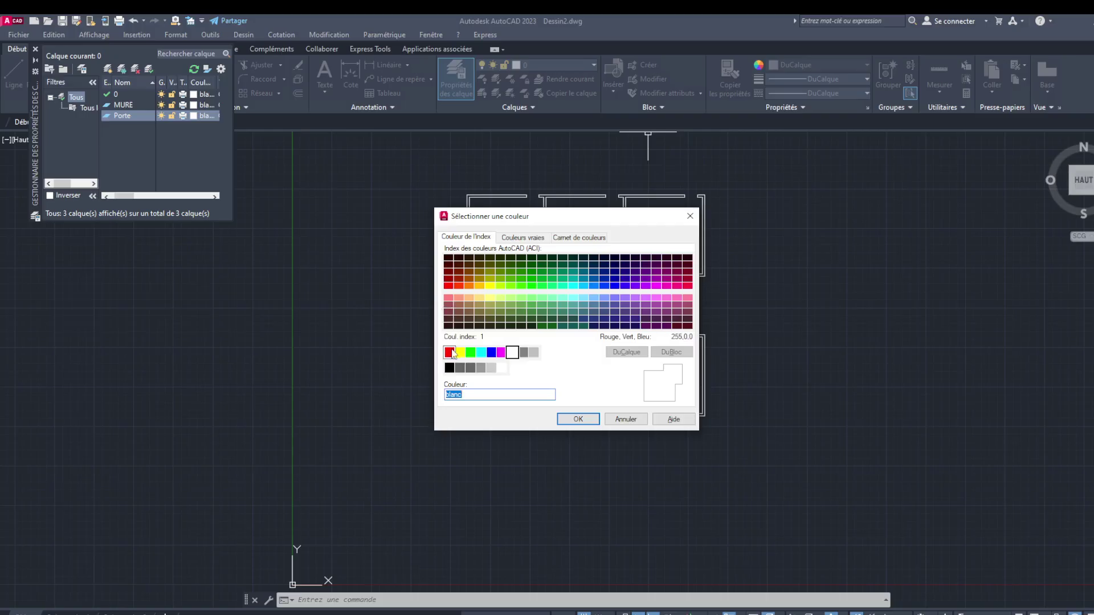
click(459, 353)
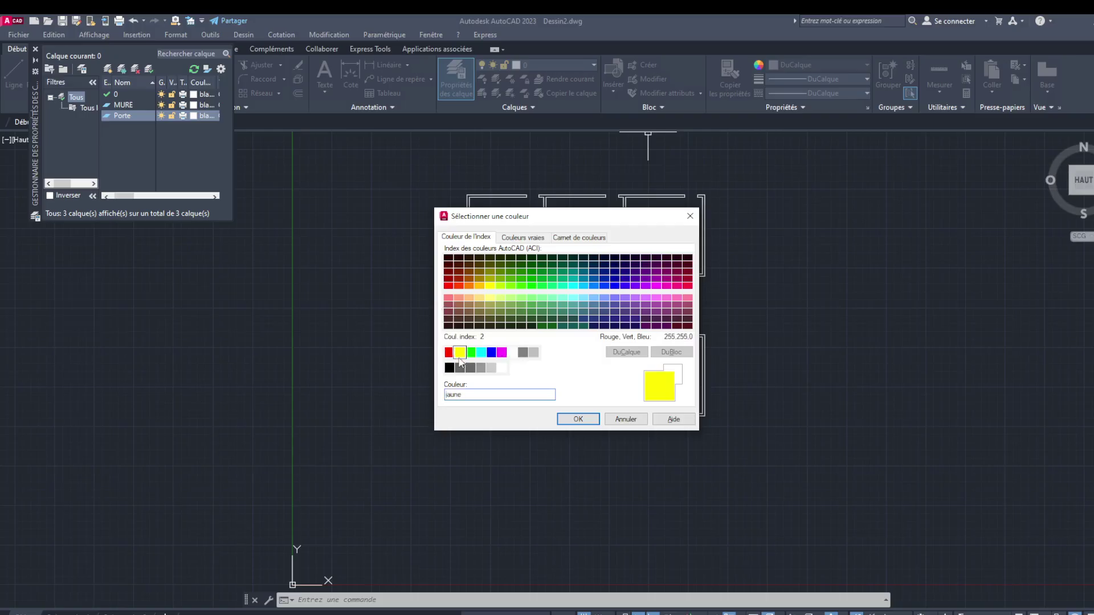
click(577, 419)
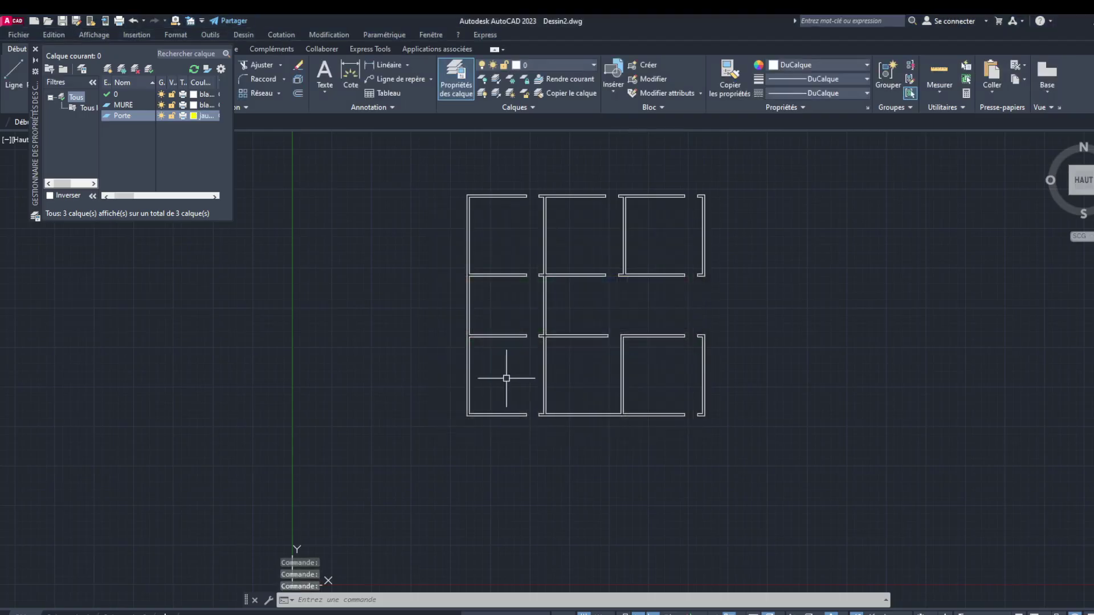
Create a new layer named fenetre with the colour red (rouge), and close the layer manager
click(109, 71)
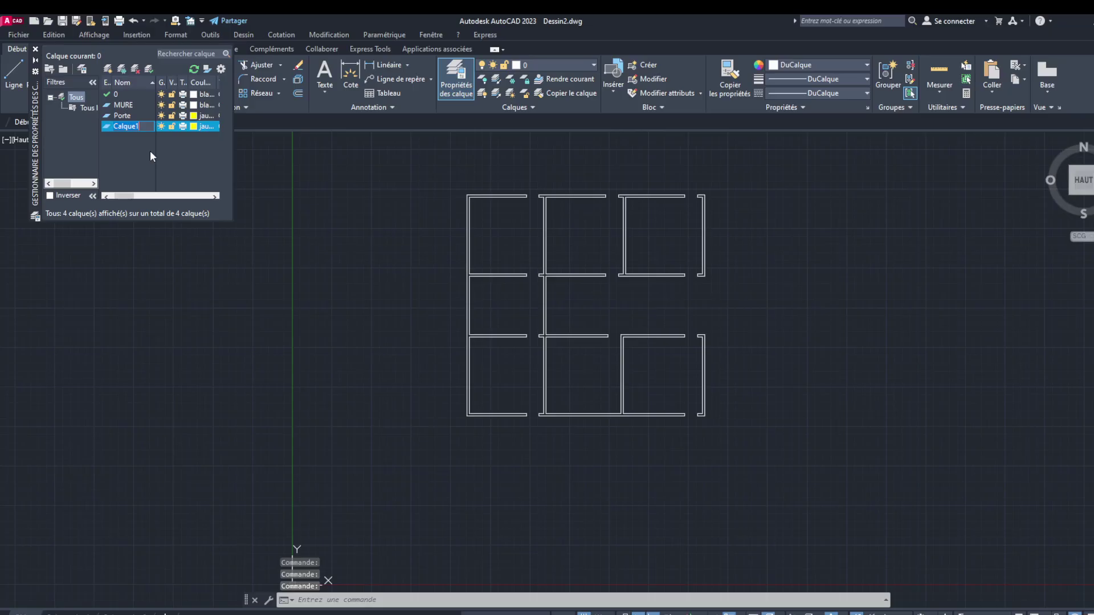
text(f)
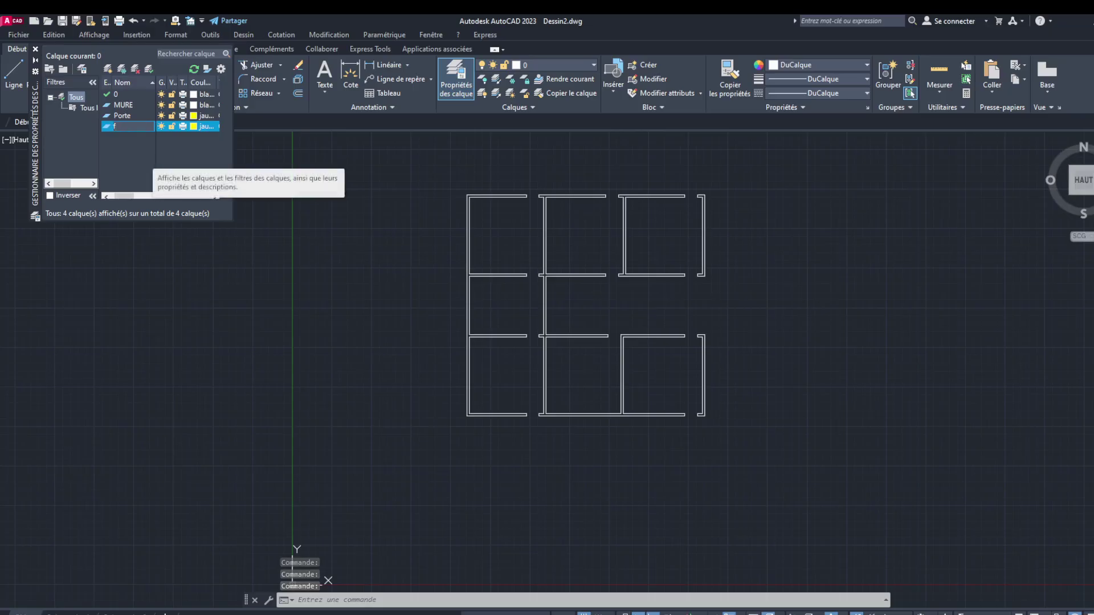
text(enetre)
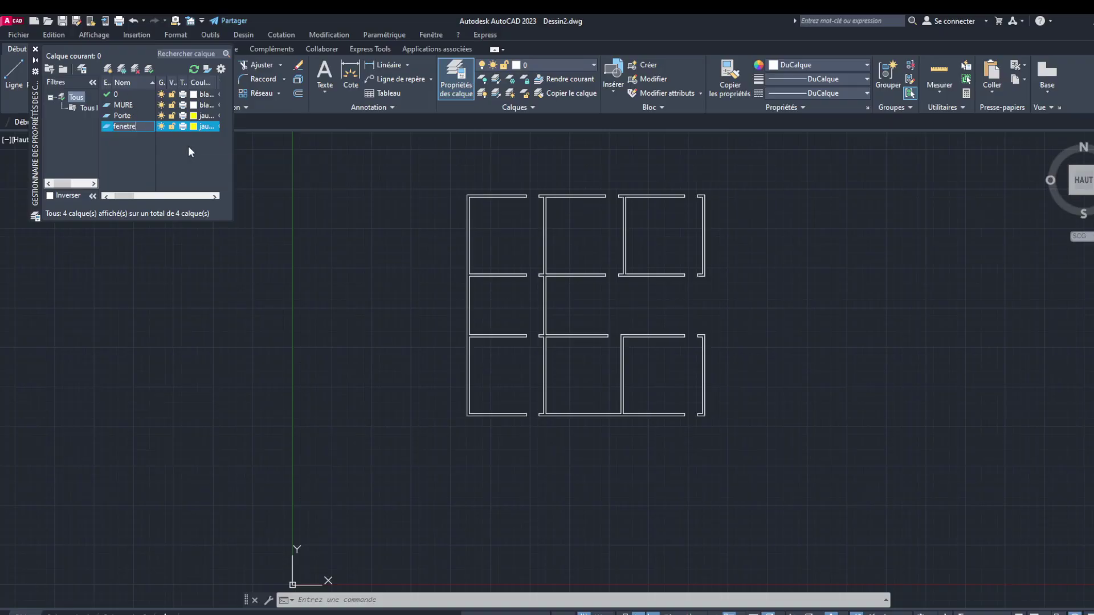
click(199, 130)
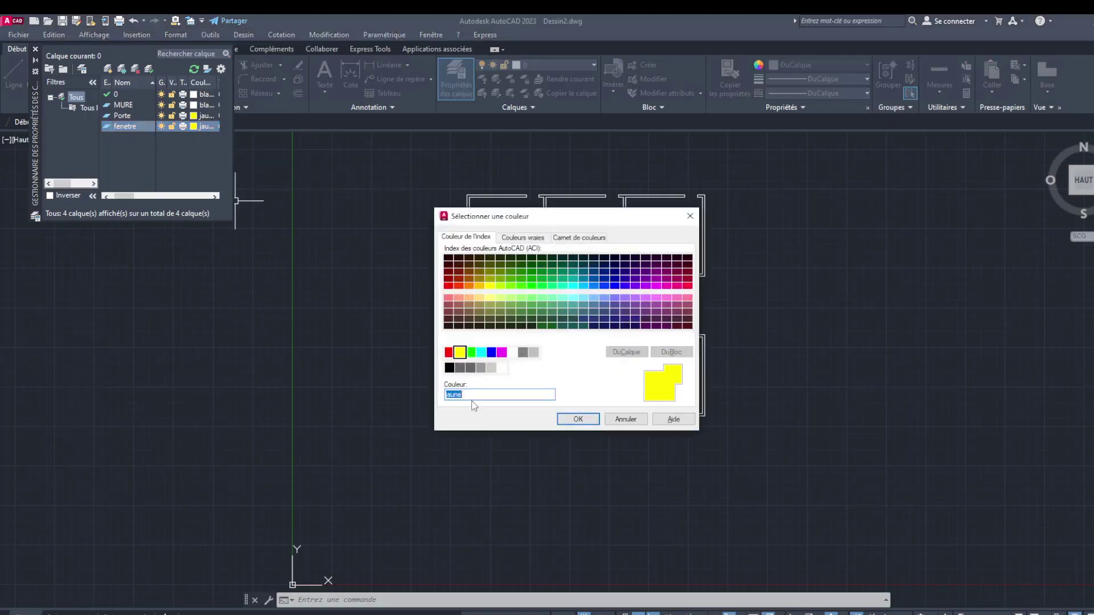
click(452, 353)
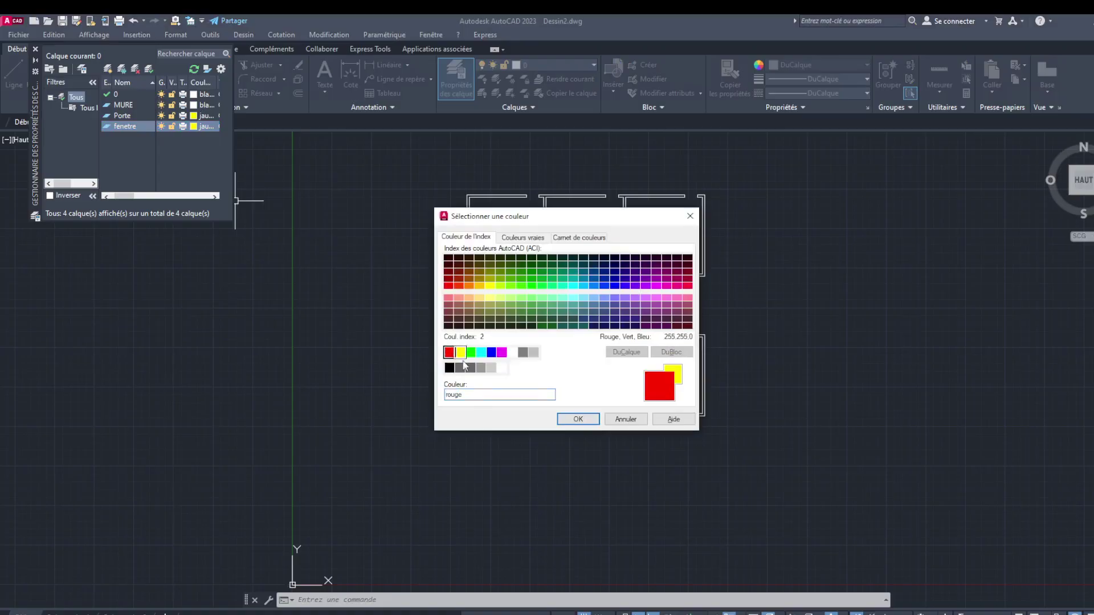
click(577, 420)
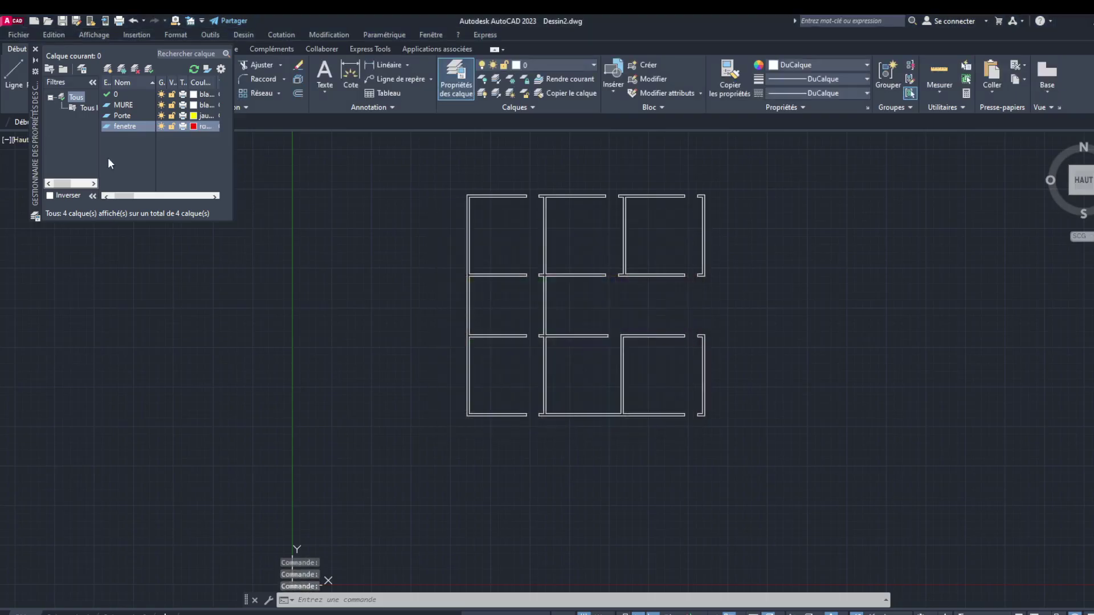
click(35, 50)
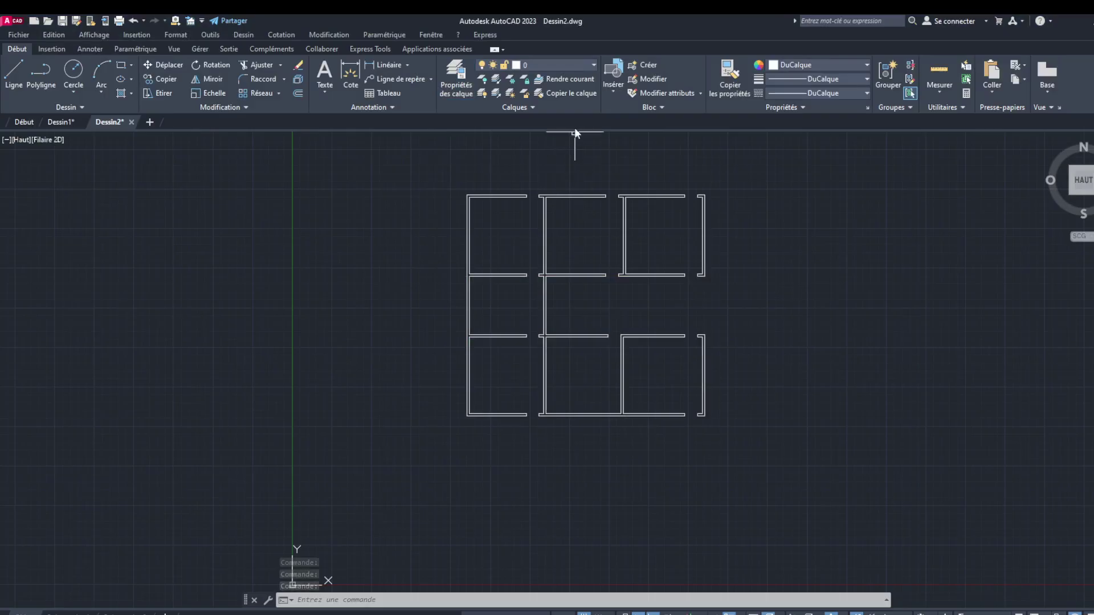
Make Porte the current layer and draw an upward door-leaf line about 80 long from the left jamb of the upper-right room's corridor opening
click(591, 68)
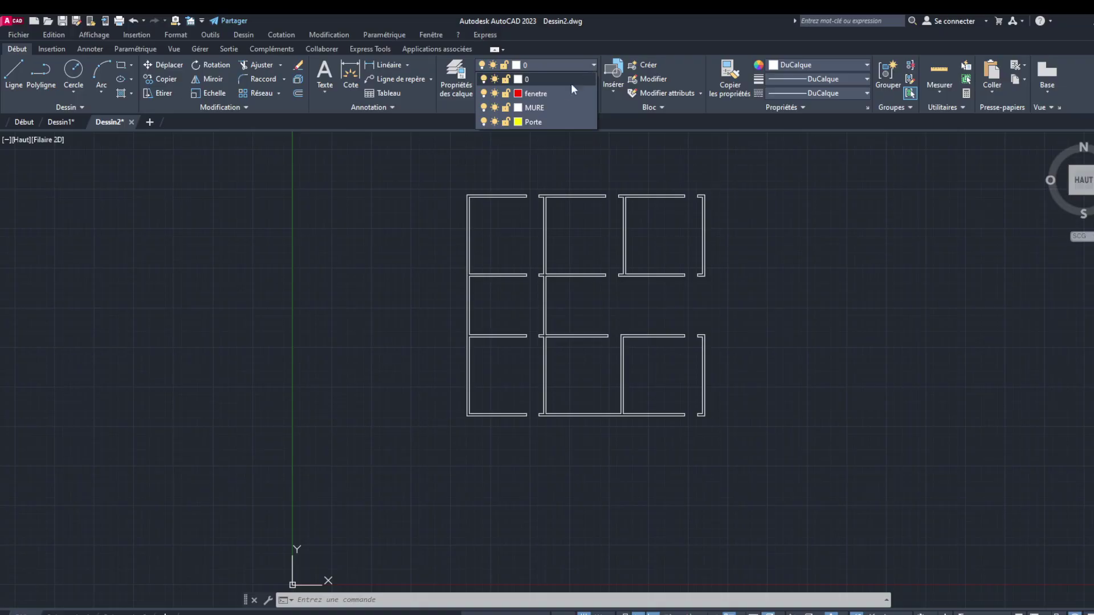
click(542, 119)
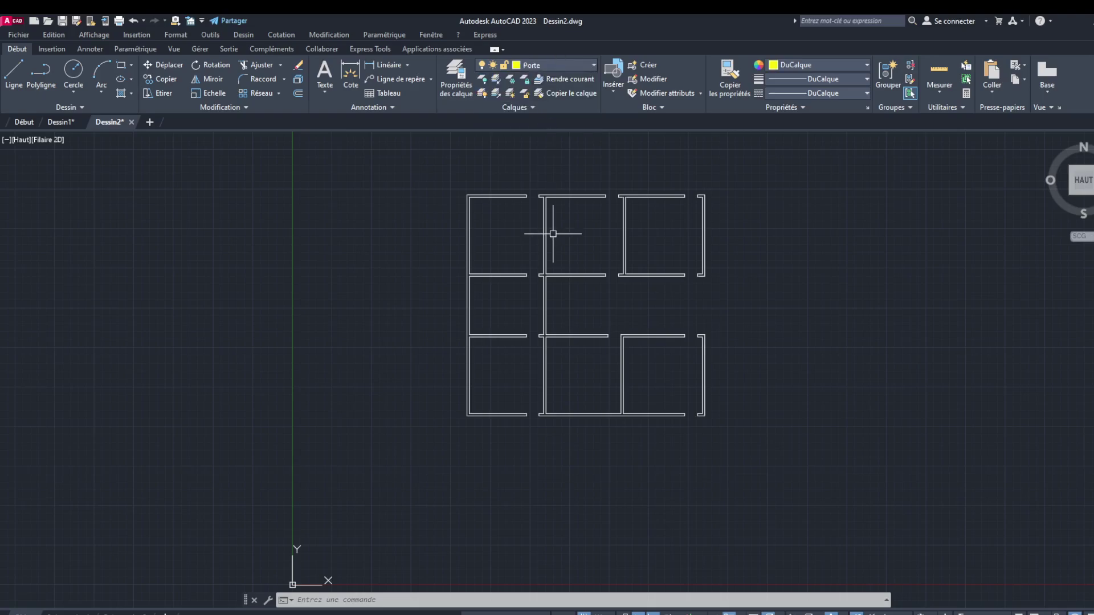
scroll(554, 220, up, 2)
scroll(544, 225, down, 2)
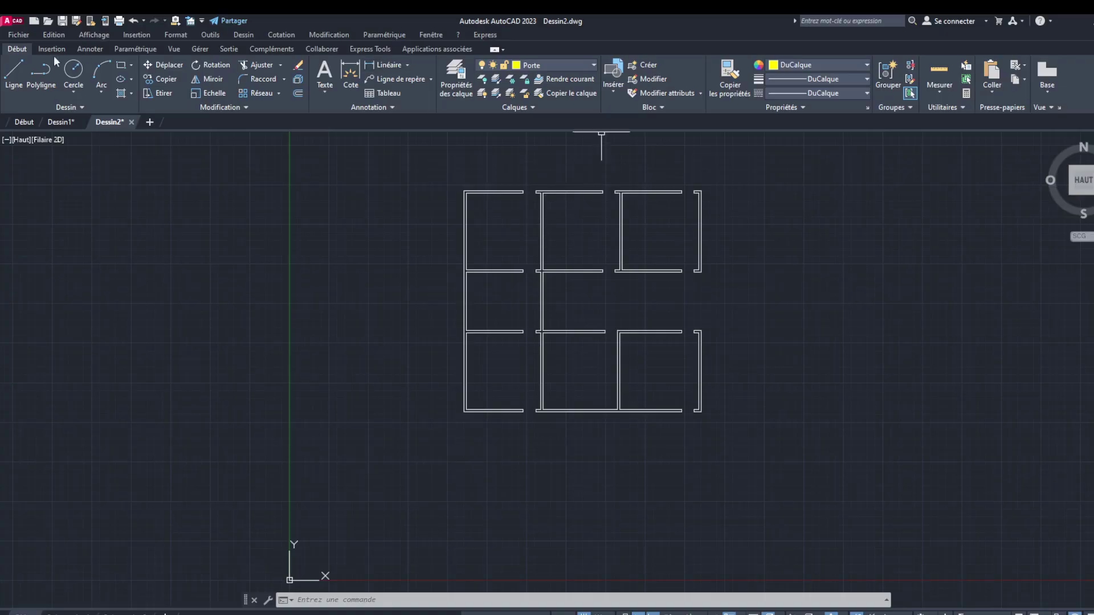
click(21, 66)
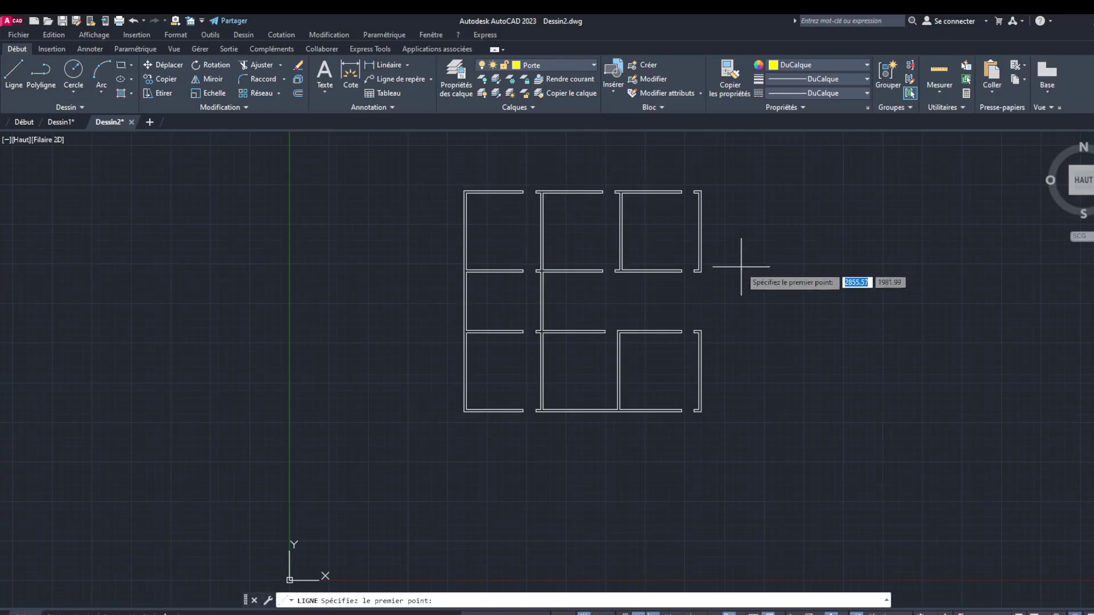
scroll(636, 271, up, 4)
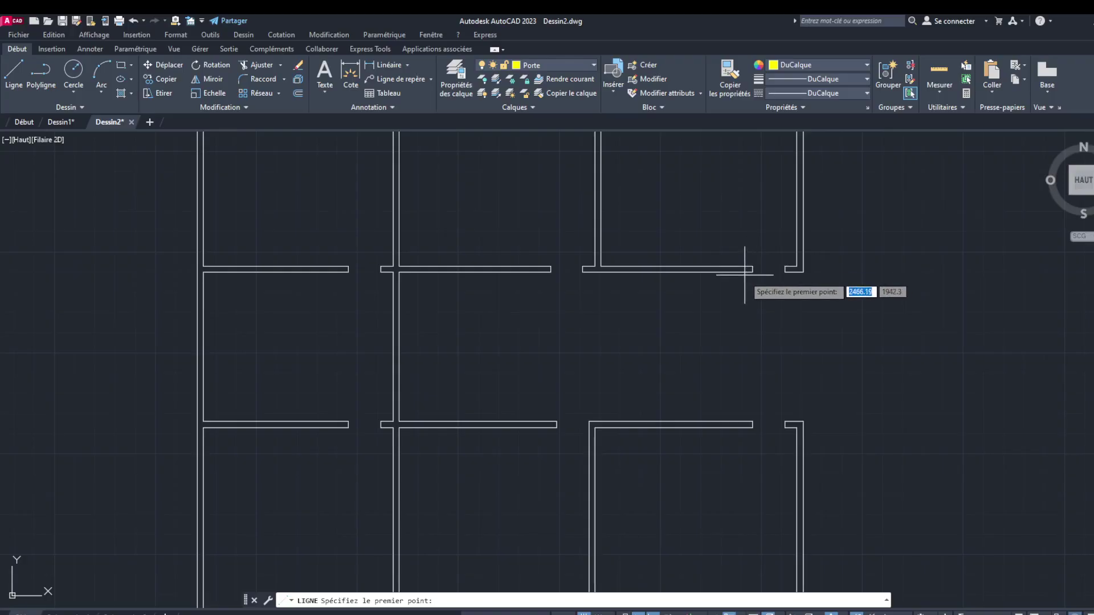
scroll(744, 276, up, 2)
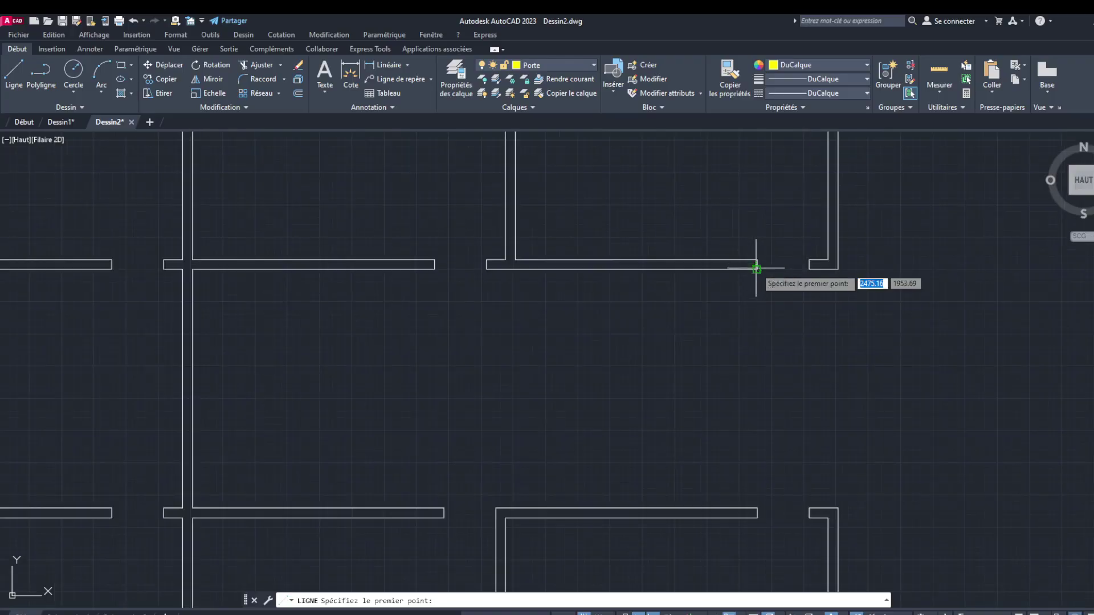
click(756, 265)
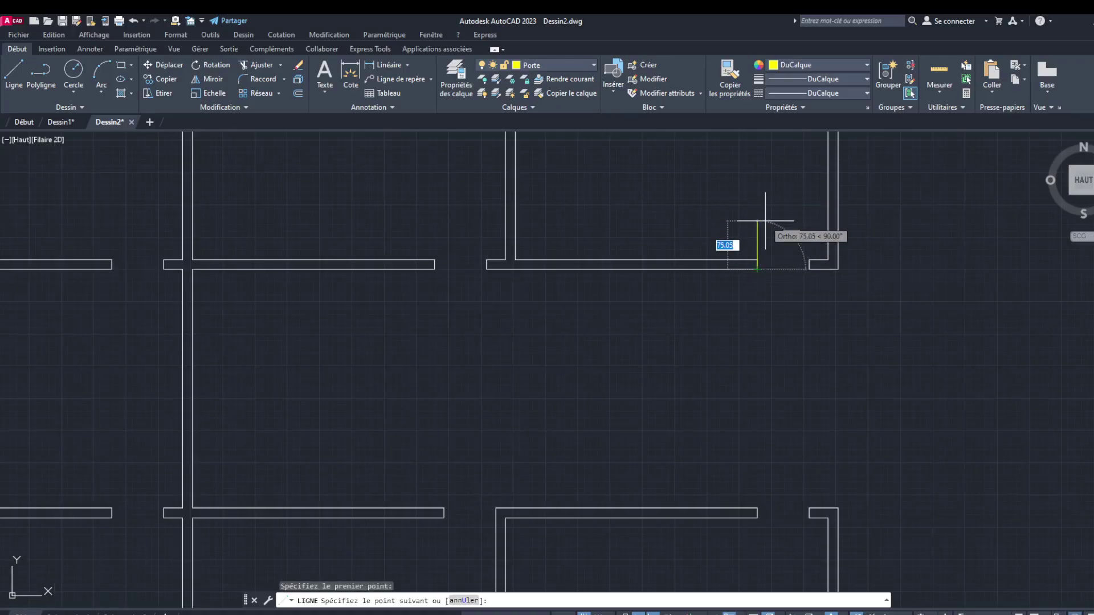
click(766, 216)
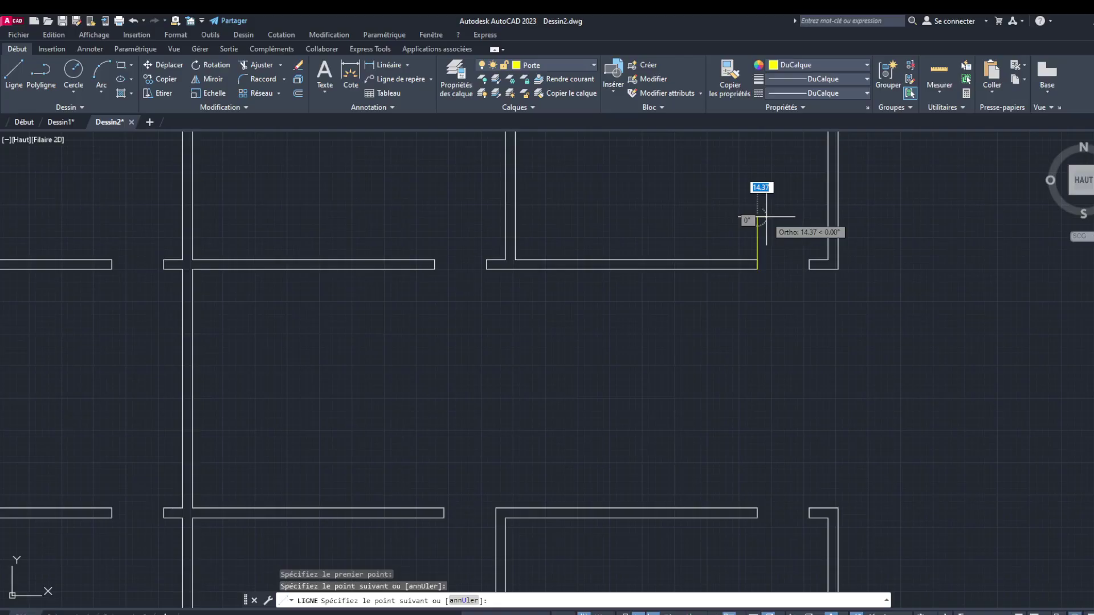
key(Escape)
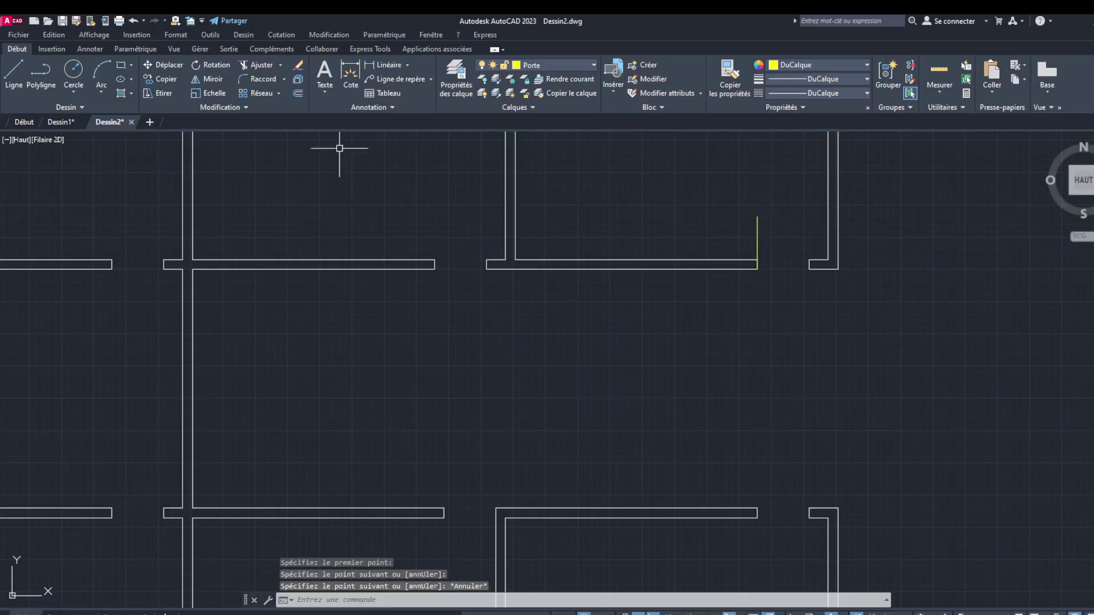
Draw a circle centred on the door leaf's lower end, with its radius reaching the leaf's upper end
click(76, 68)
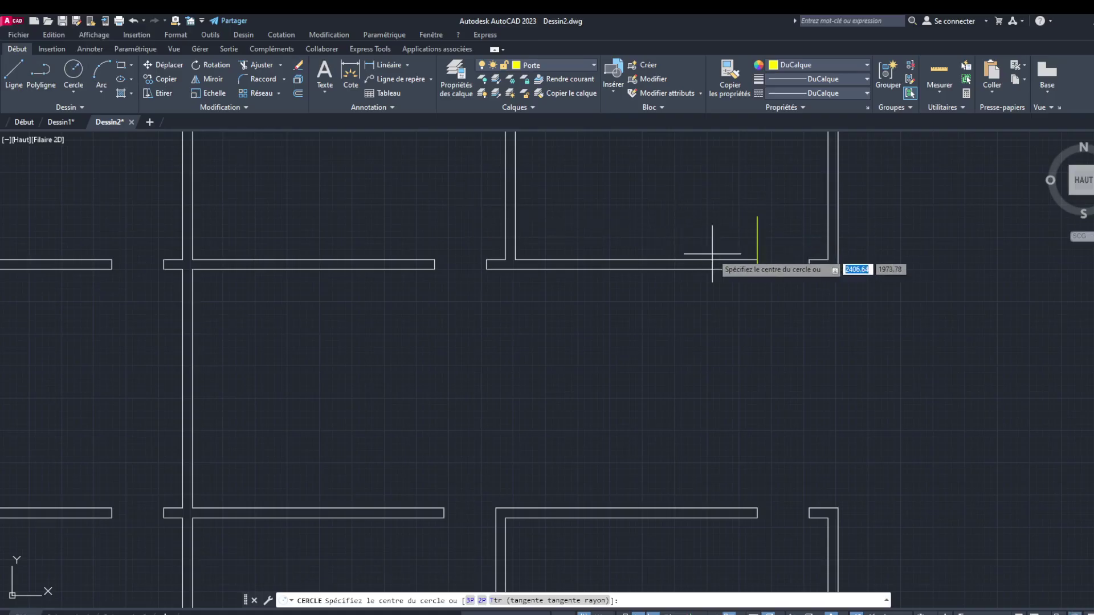
click(756, 269)
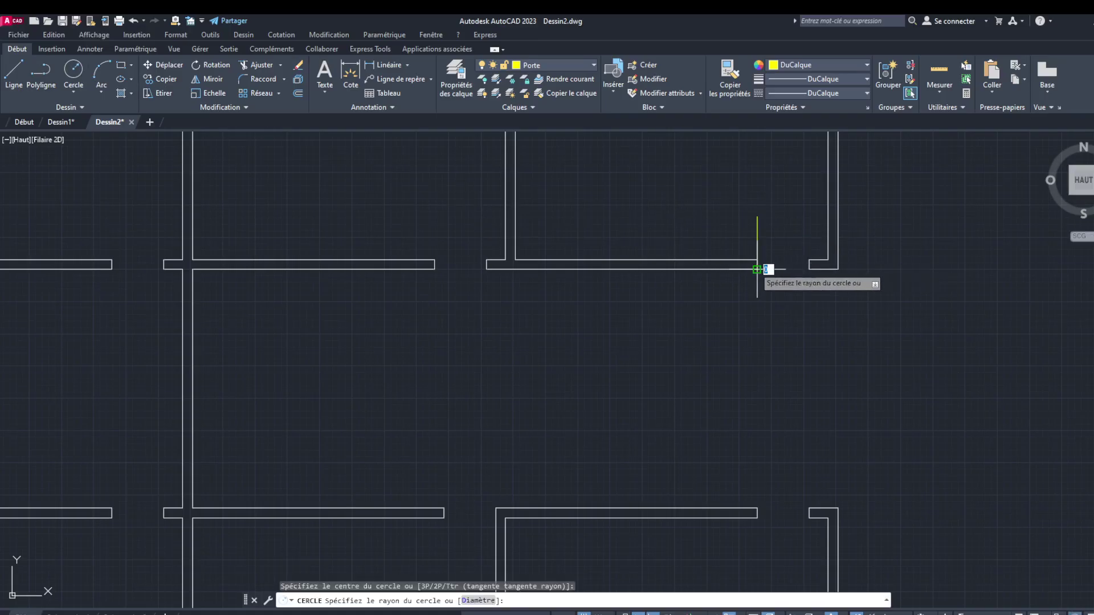
click(775, 217)
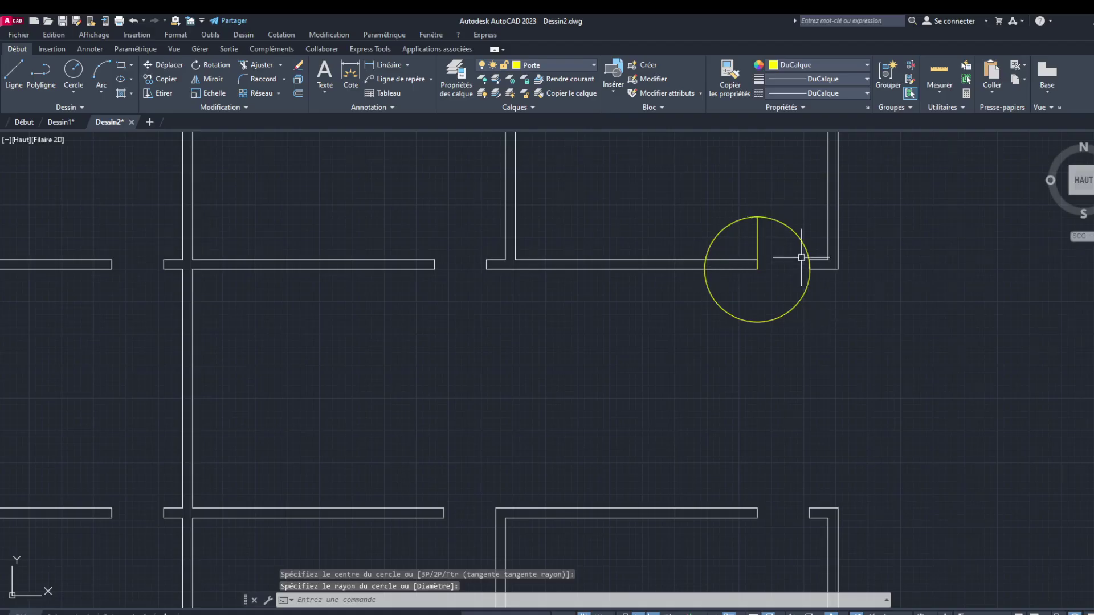
scroll(801, 257, up, 6)
scroll(756, 244, down, 6)
scroll(756, 264, up, 9)
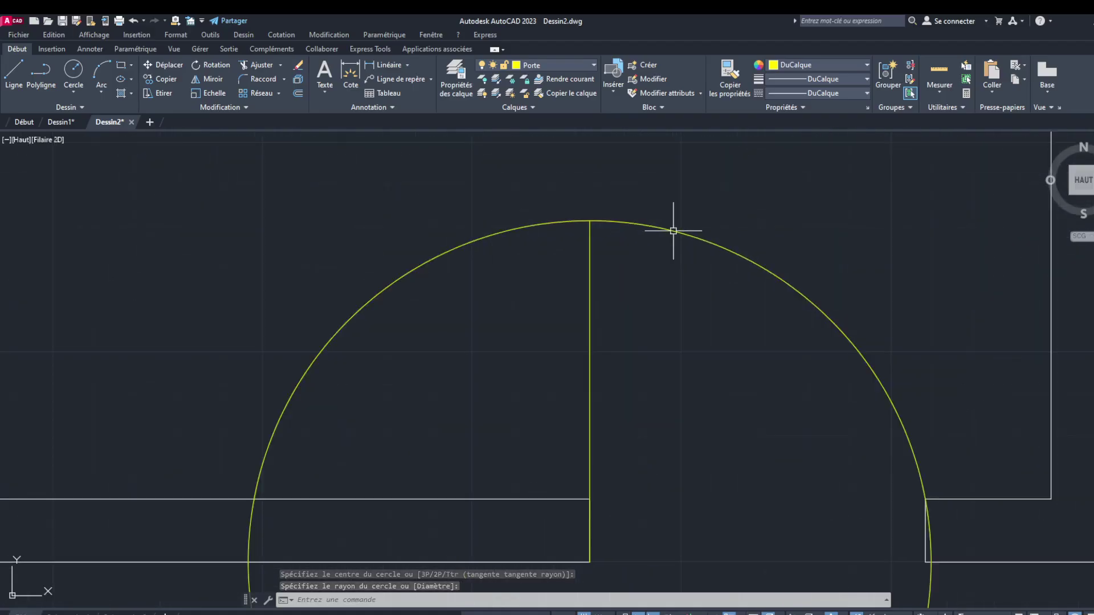
scroll(690, 281, down, 9)
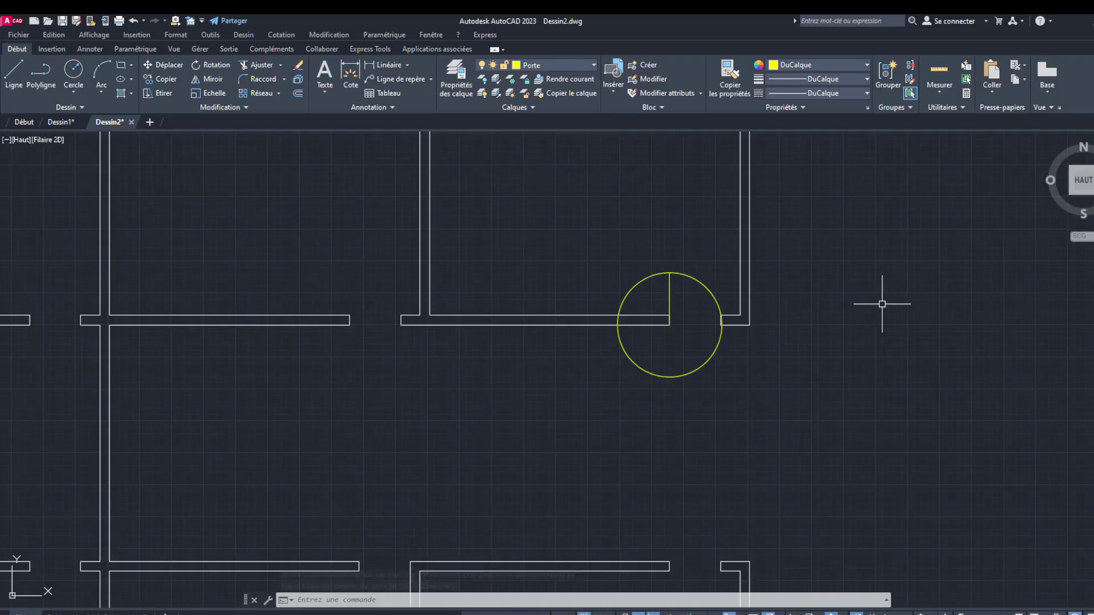
Using the Extend command's trim mode, cut away the circle's lower half and upper-left quarter, leaving the door's quarter-circle swing arc
text(PR)
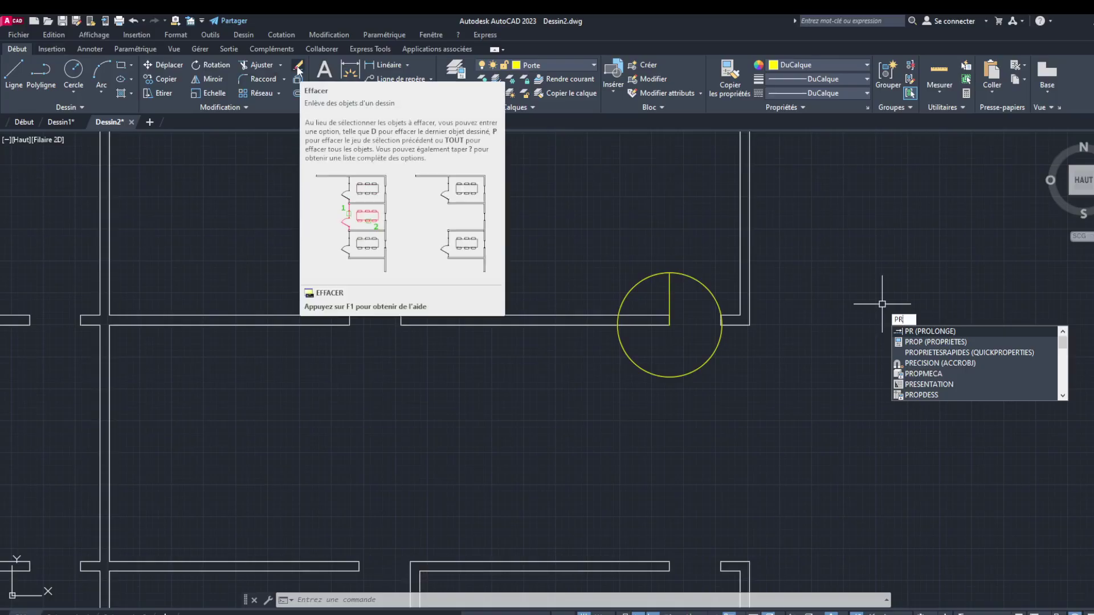
click(922, 329)
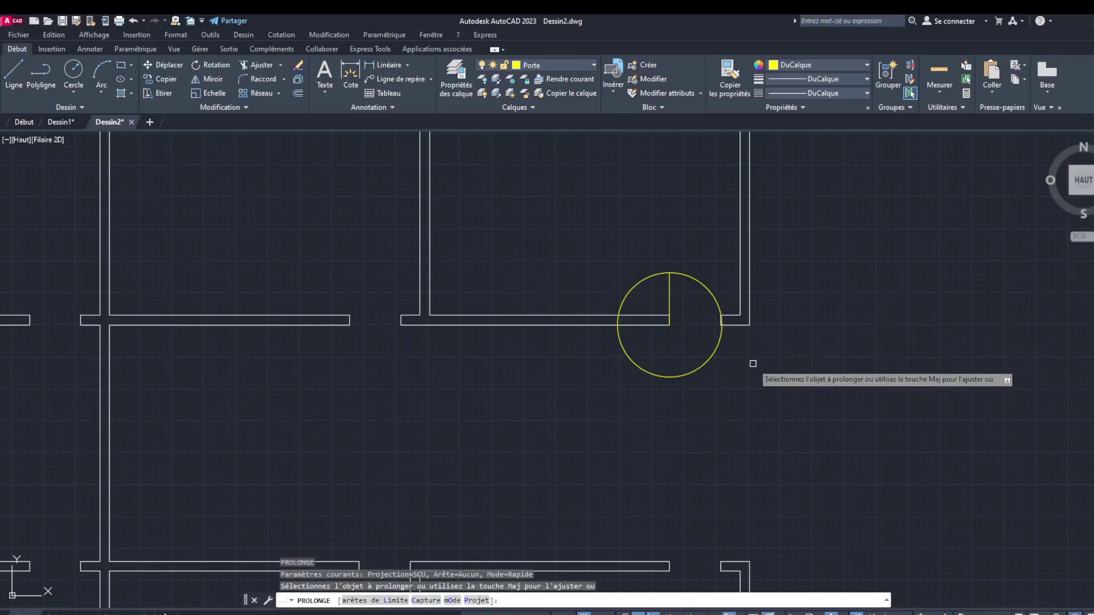
click(645, 367)
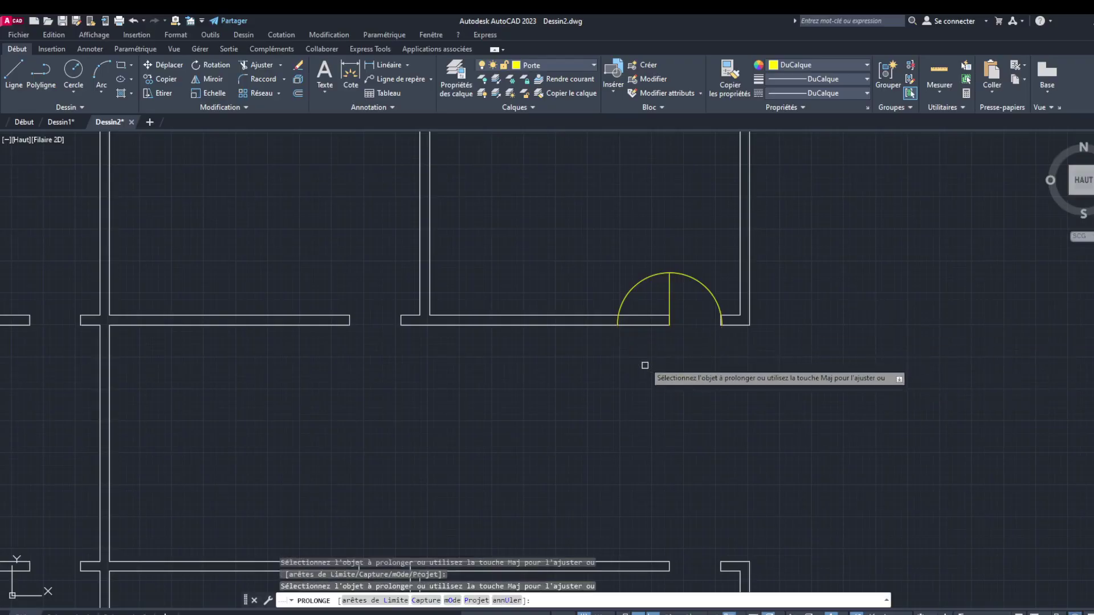
click(623, 322)
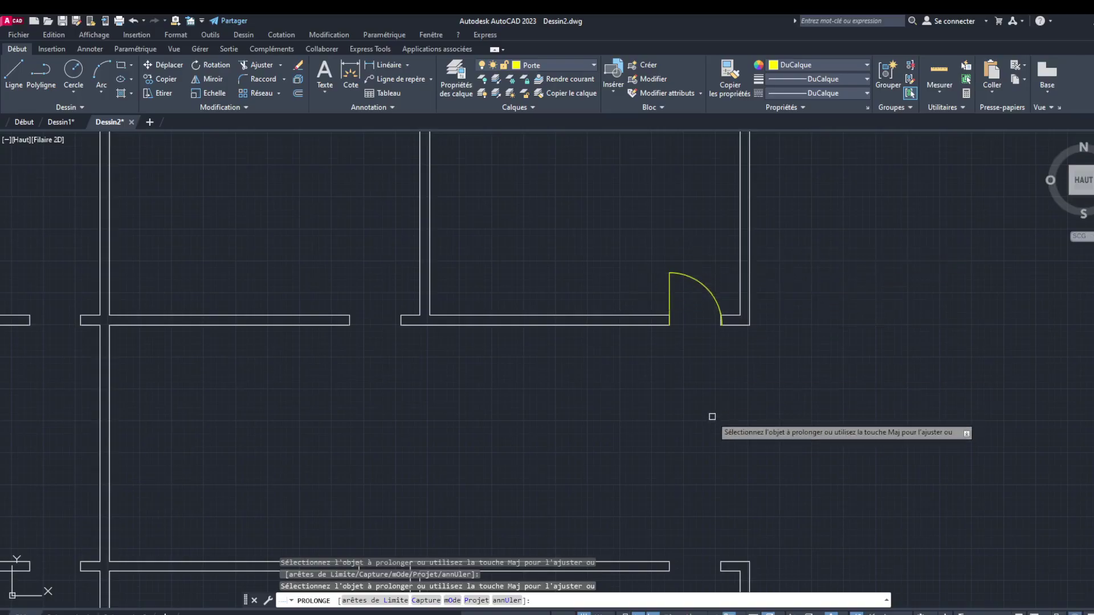
scroll(712, 413, down, 5)
scroll(714, 402, up, 7)
scroll(711, 398, down, 4)
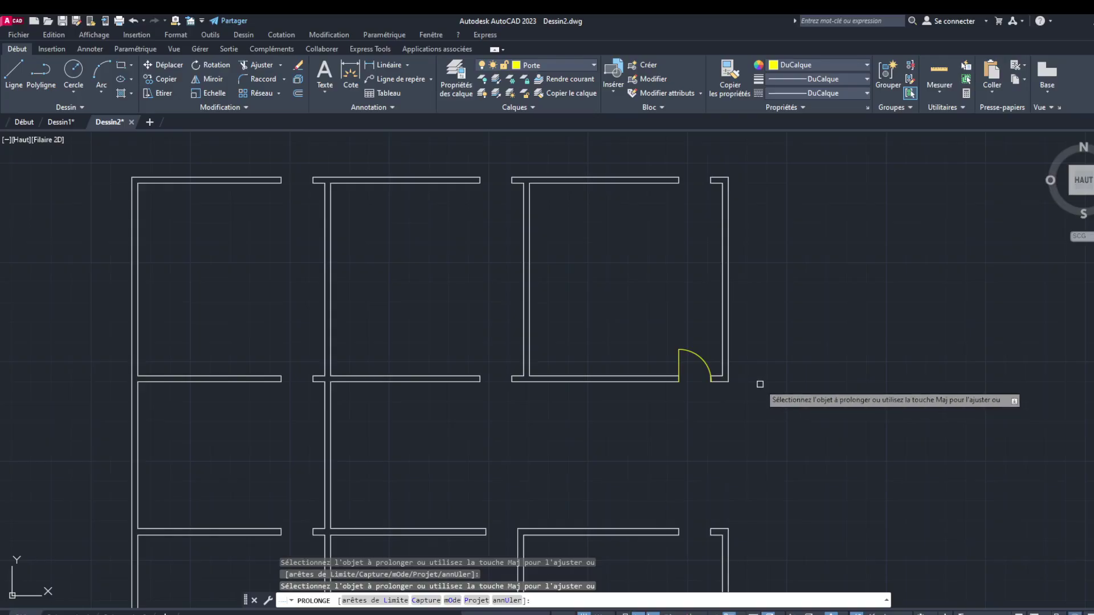
key(Escape)
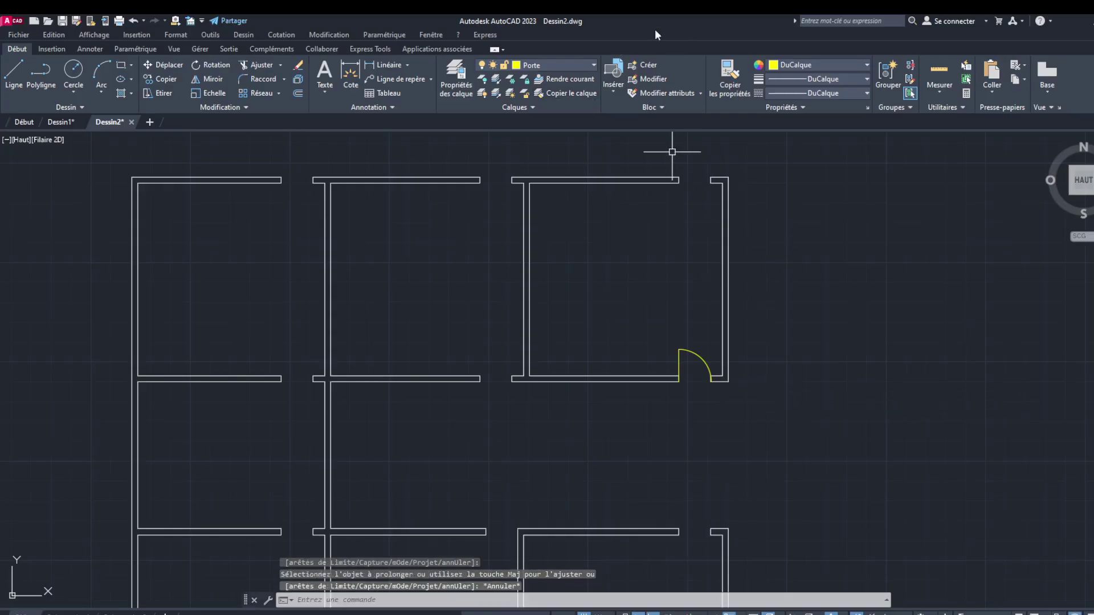
Make fenetre the current layer and draw a window rectangle filling the opening in the upper-right room's top wall, corner to corner
click(592, 64)
click(537, 96)
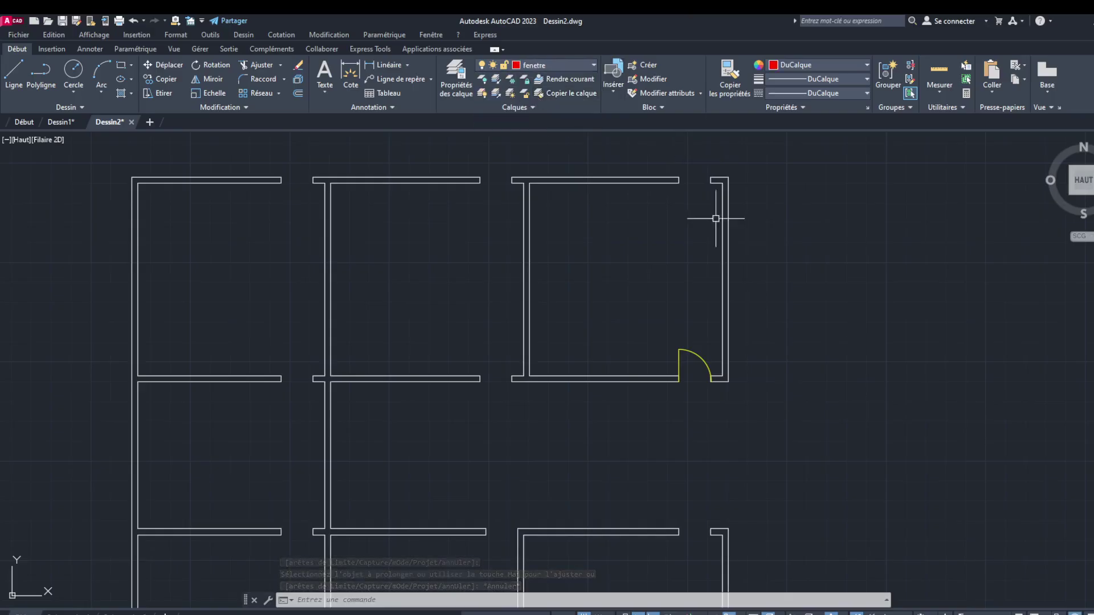
scroll(690, 170, up, 4)
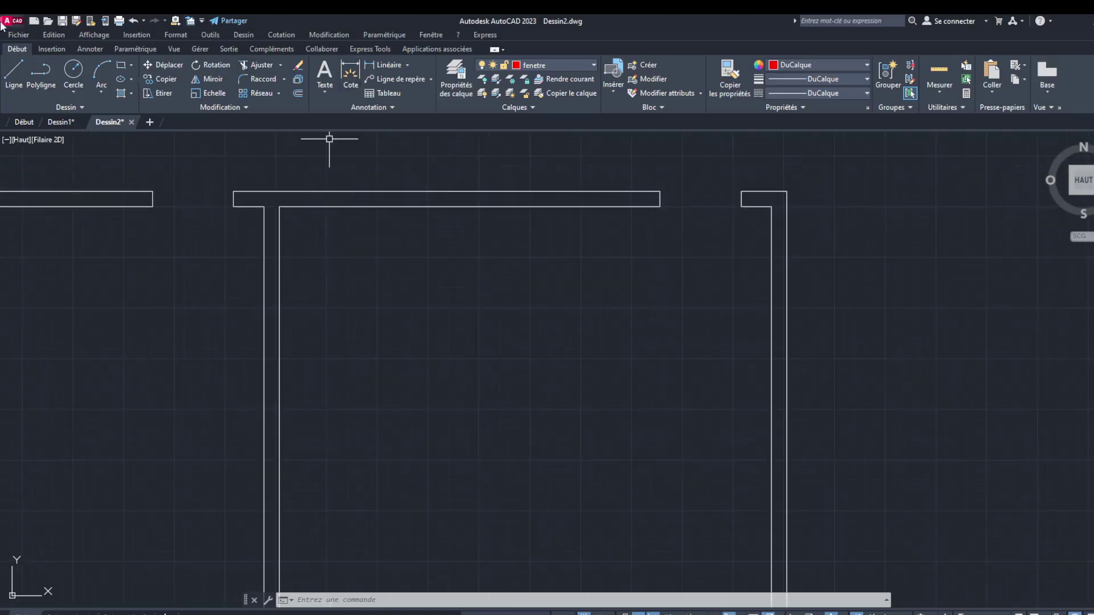
click(8, 73)
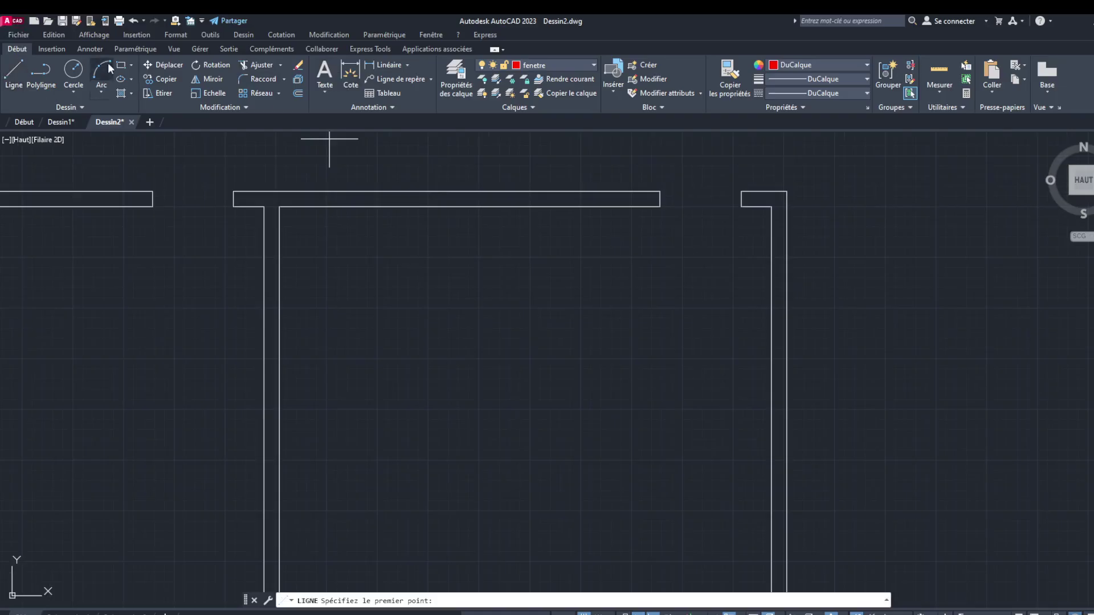
click(121, 64)
click(659, 191)
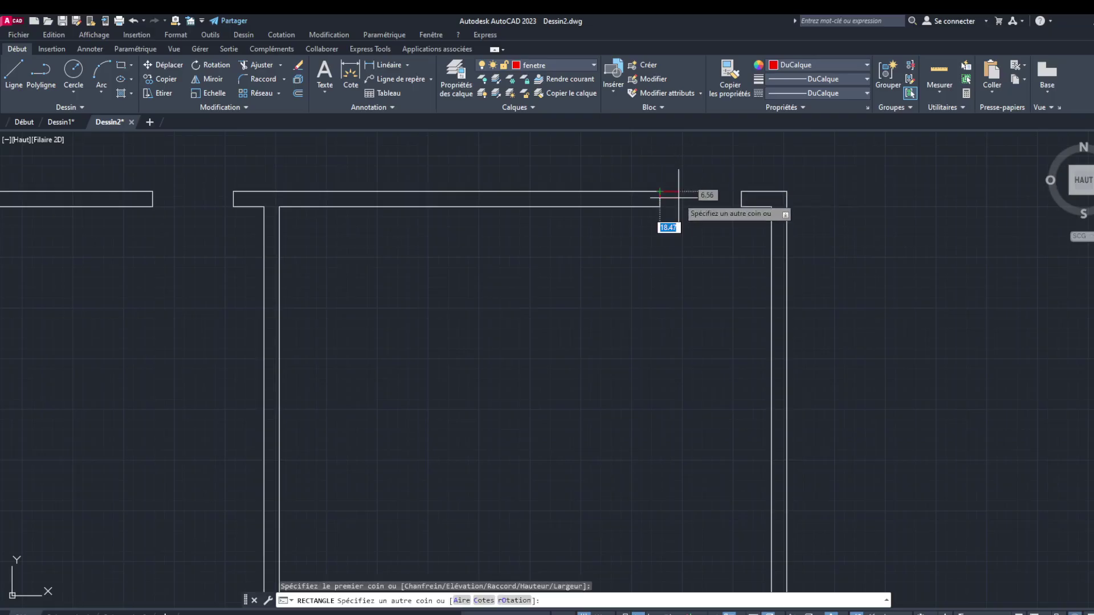
click(740, 207)
scroll(697, 194, up, 5)
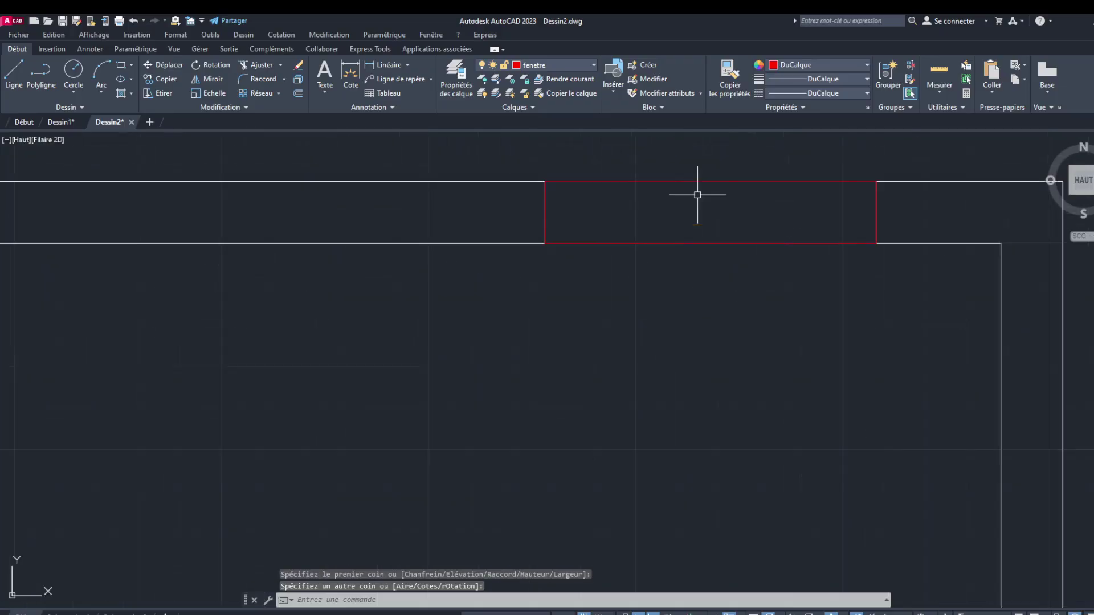
Examine the new window rectangle up close and review the whole floor plan with its door and window
scroll(697, 195, up, 2)
scroll(698, 195, down, 15)
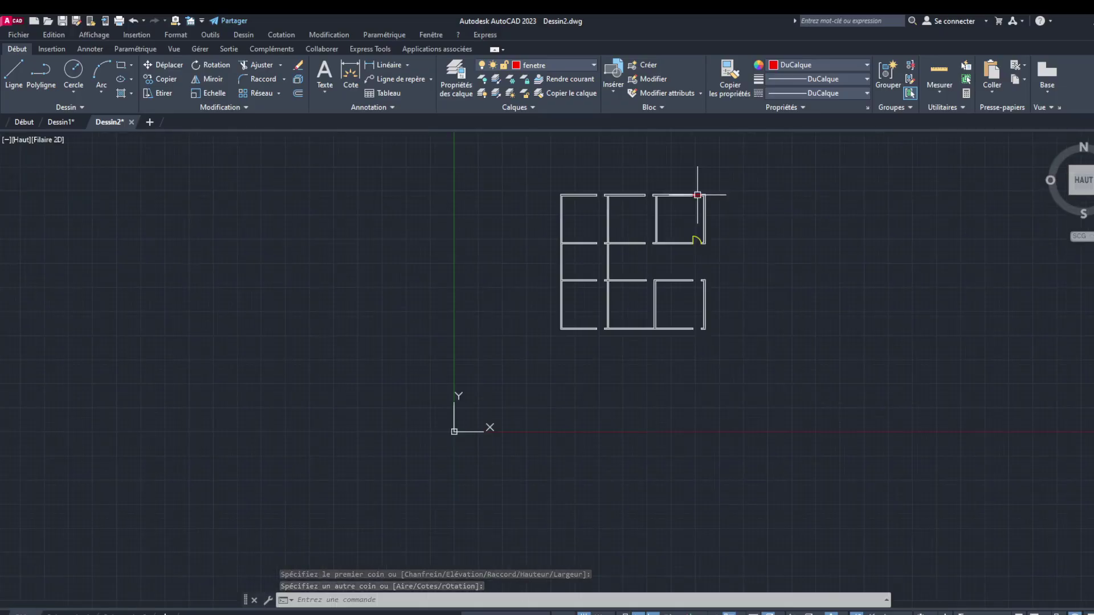
scroll(696, 193, up, 6)
scroll(696, 194, up, 4)
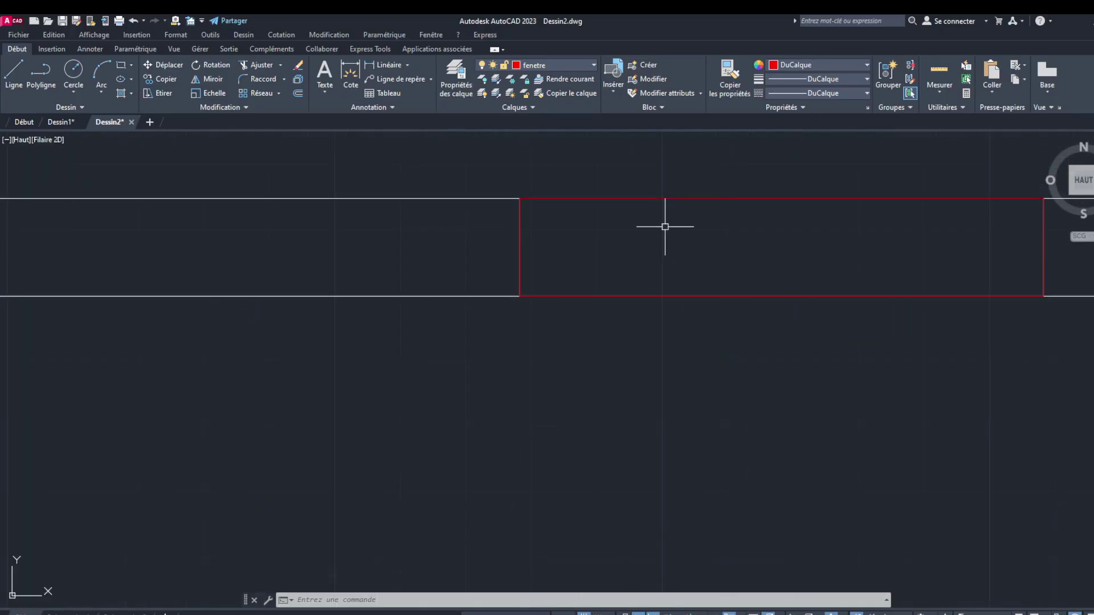
scroll(665, 224, down, 10)
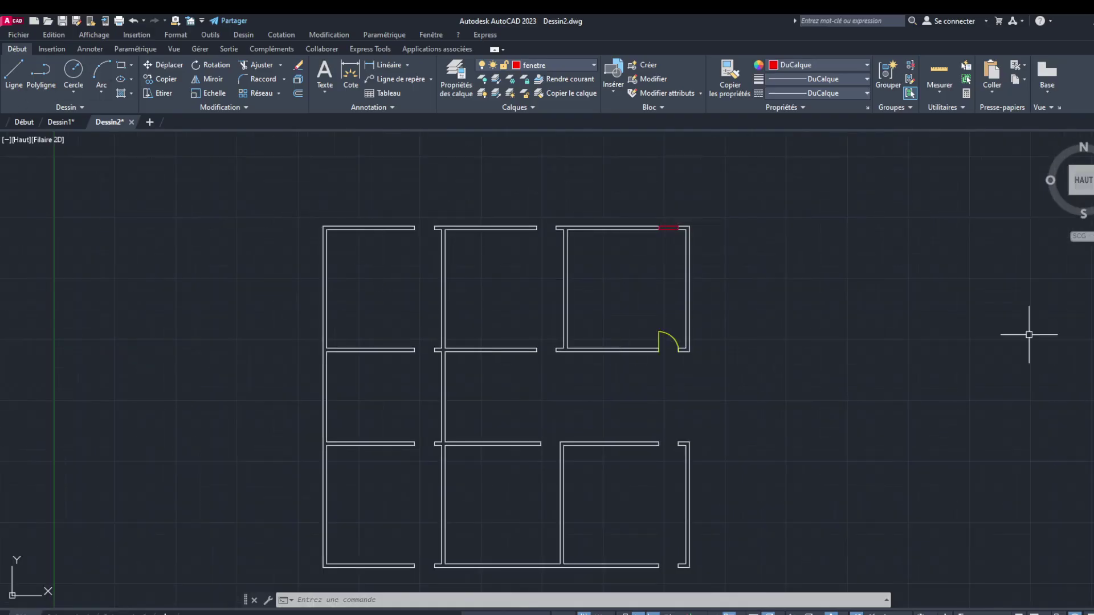
scroll(313, 420, down, 2)
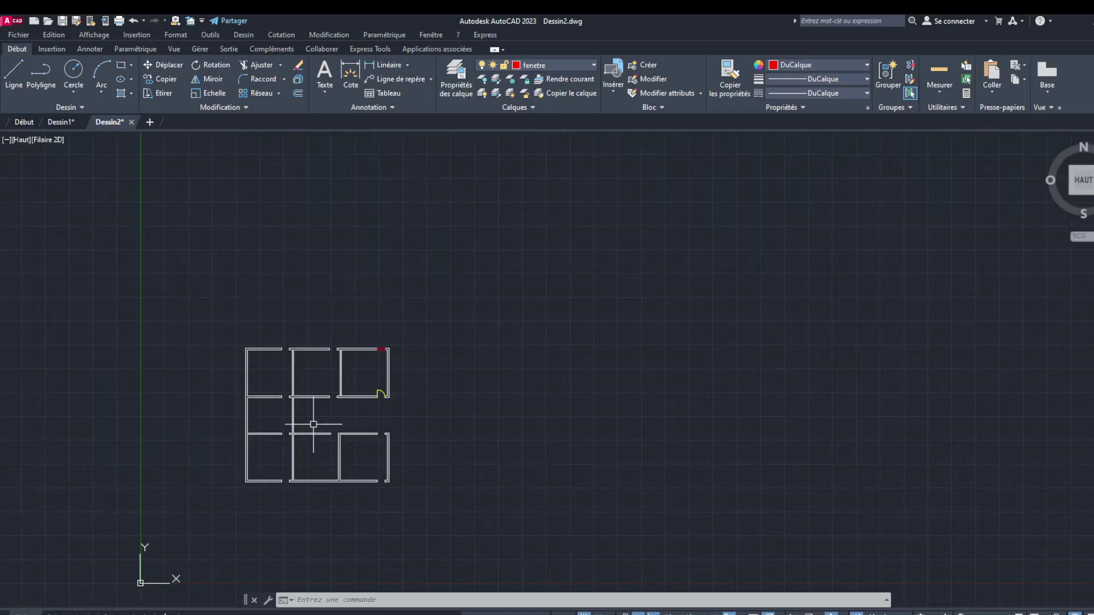
scroll(256, 434, up, 6)
scroll(418, 425, down, 2)
scroll(417, 425, down, 2)
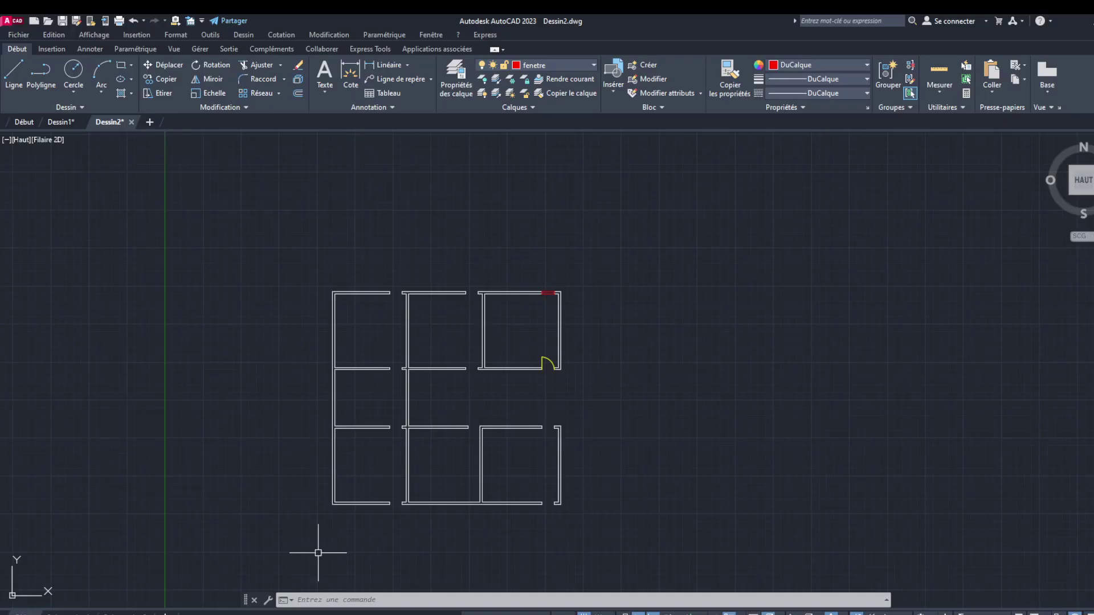
mouse_move(450, 610)
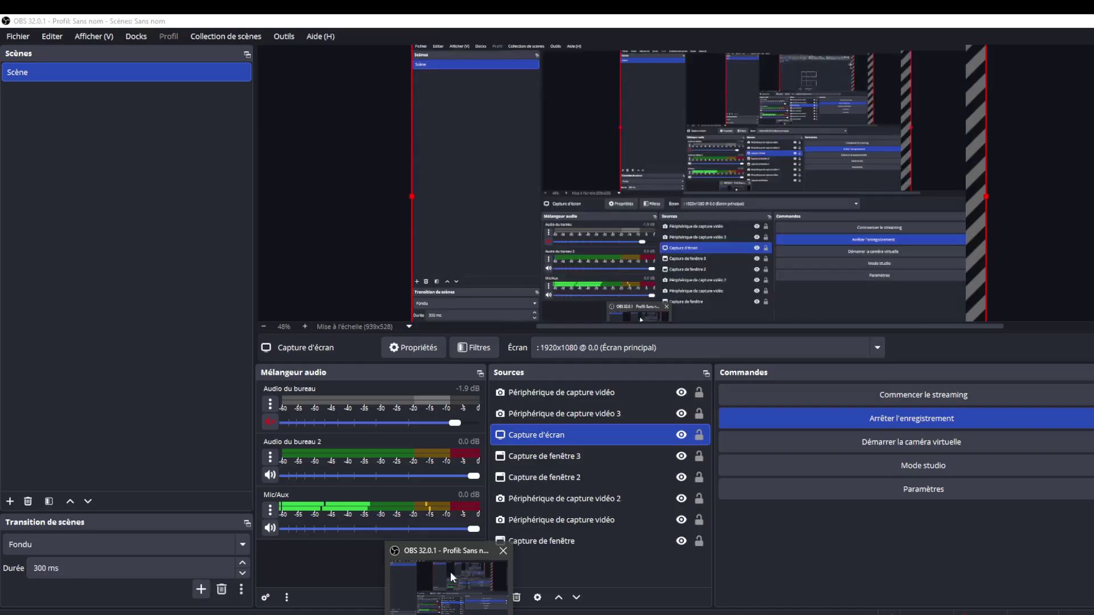
click(450, 572)
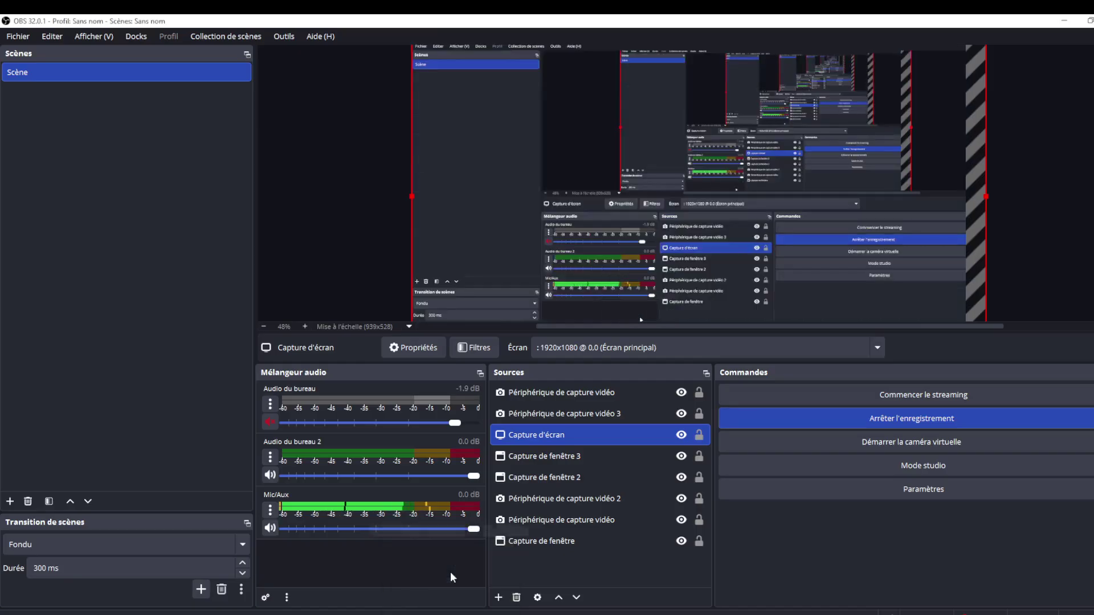